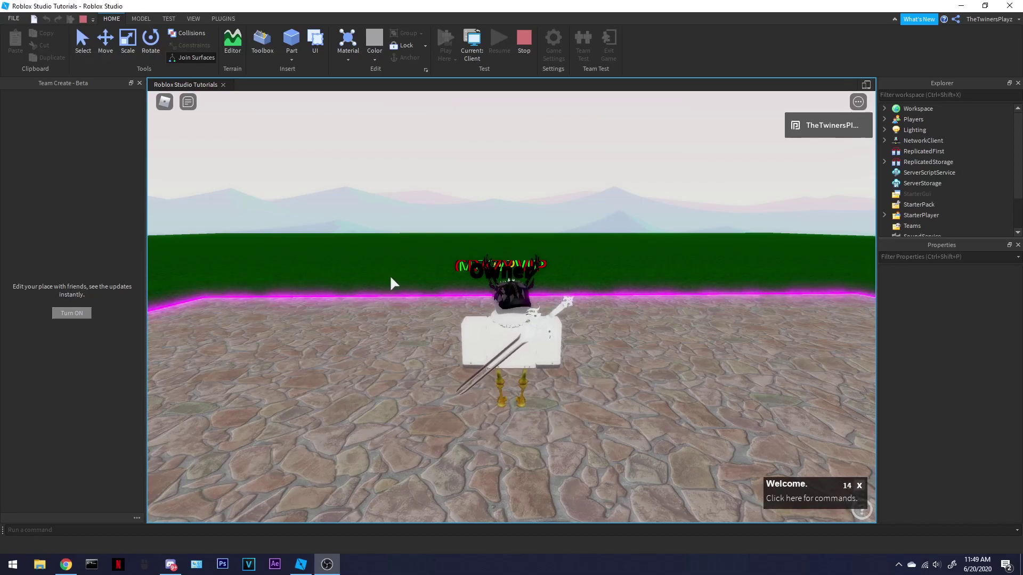
Step: Close the Welcome and datastore Warning notices, then walk and orbit to view the Owner/VIP tags
right_drag(390, 275, 512, 284)
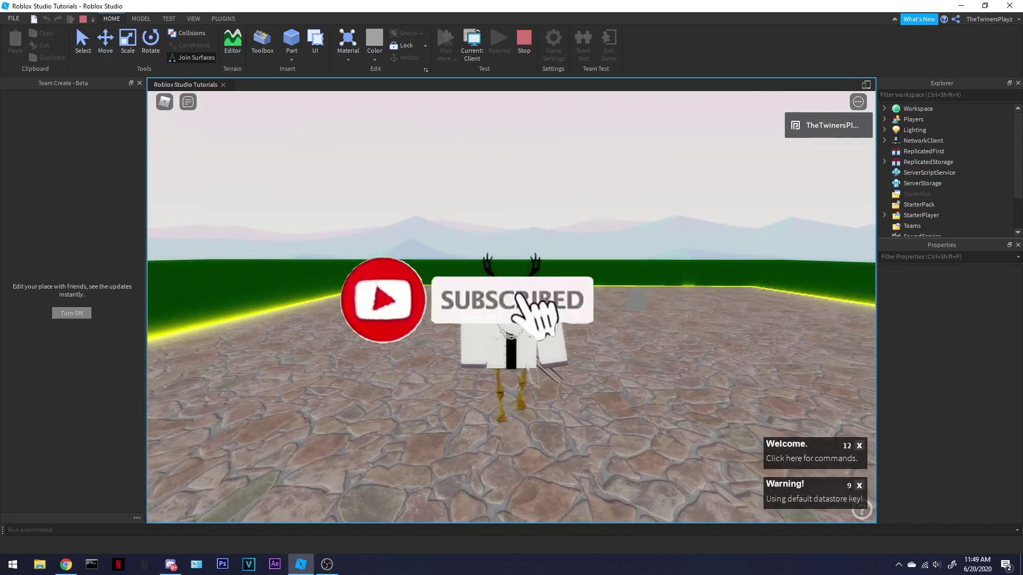
click(859, 446)
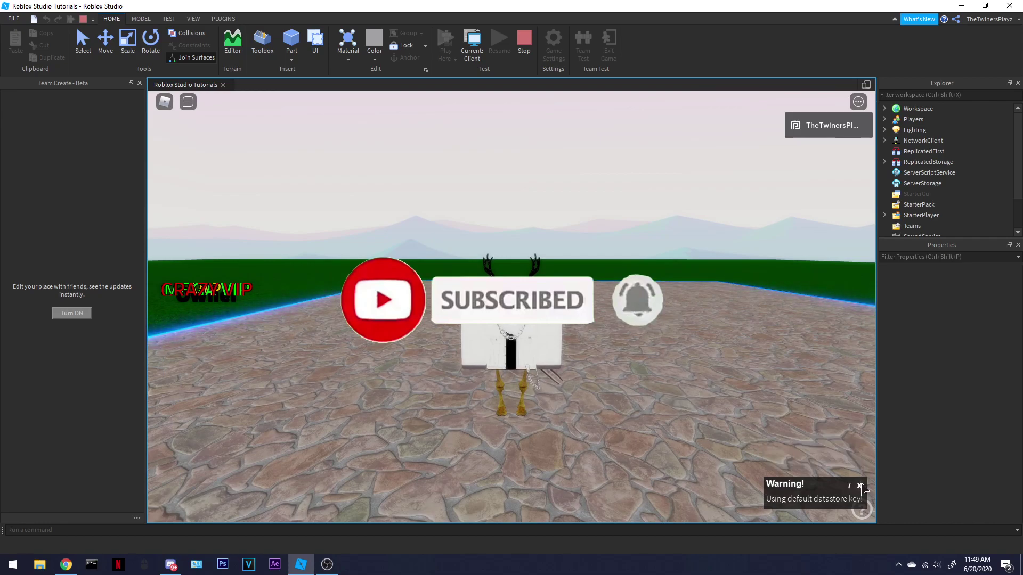
click(860, 485)
right_drag(695, 421, 512, 400)
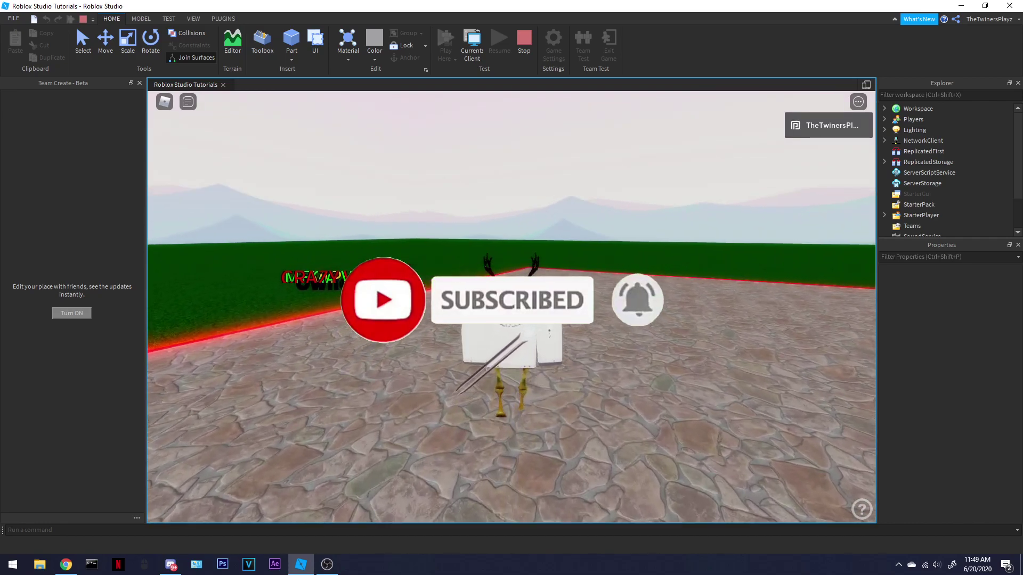
key(w)
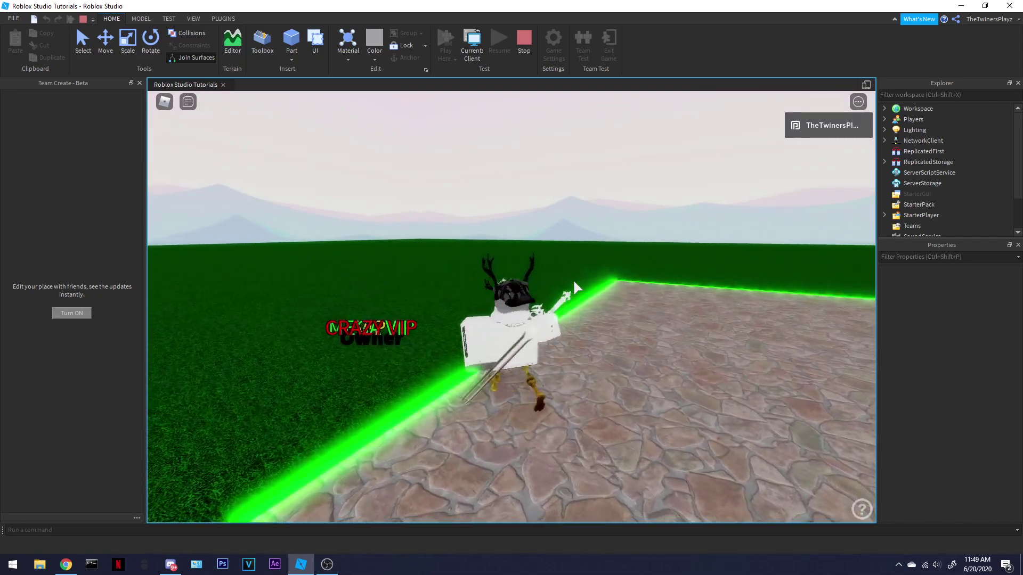
mouse_move(573, 279)
right_down()
mouse_move(531, 271)
mouse_move(480, 287)
right_up()
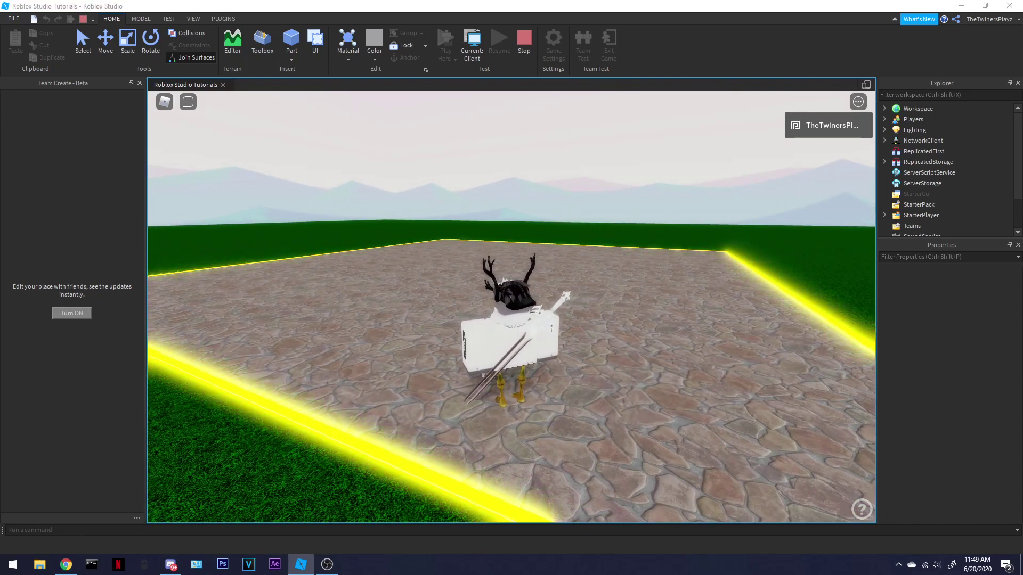
mouse_move(576, 264)
right_down()
mouse_move(534, 251)
mouse_move(553, 315)
mouse_move(567, 272)
mouse_move(582, 272)
mouse_move(539, 281)
right_up()
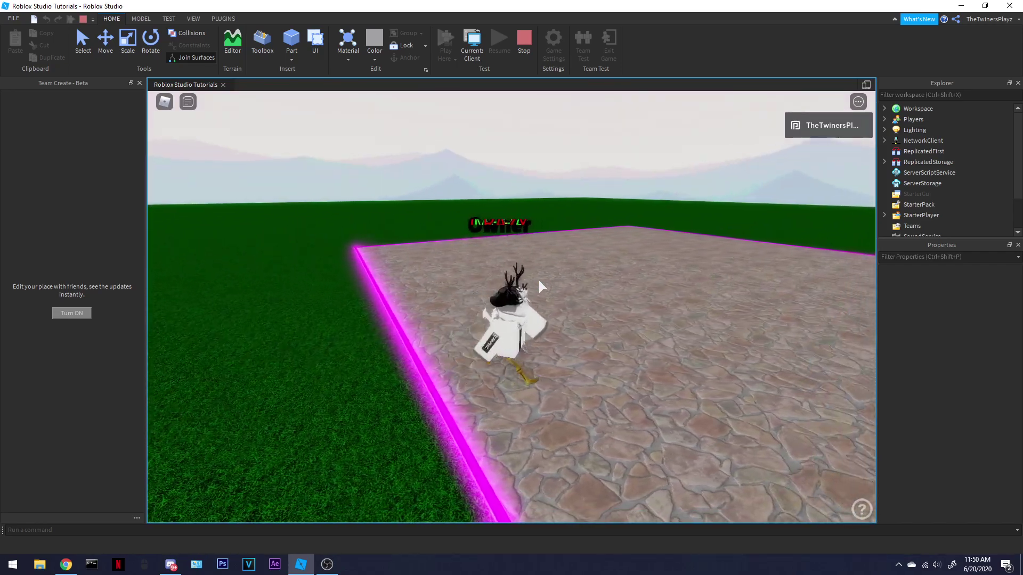
scroll(539, 281, up, 2)
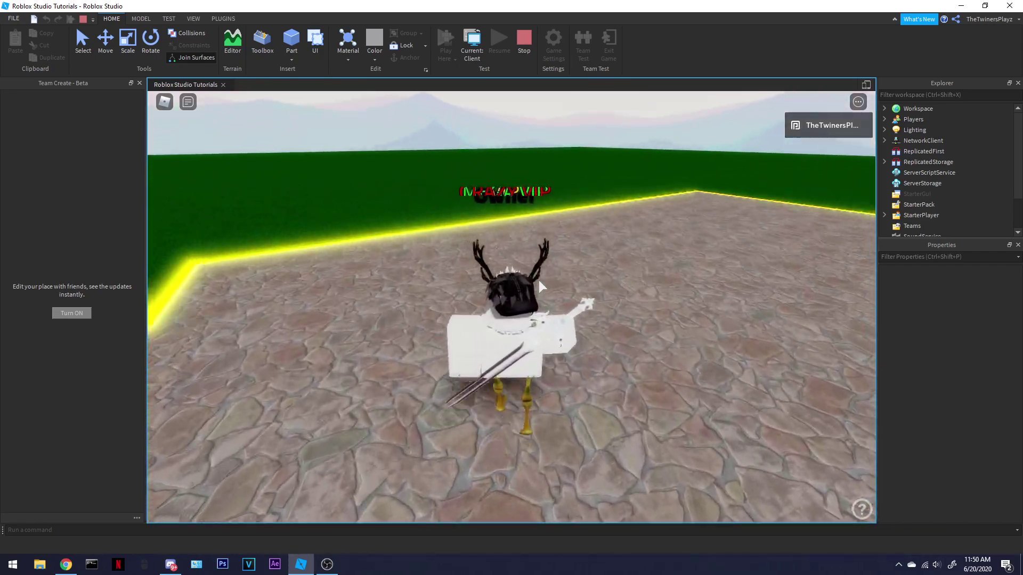
scroll(539, 281, up, 2)
right_drag(538, 279, 539, 281)
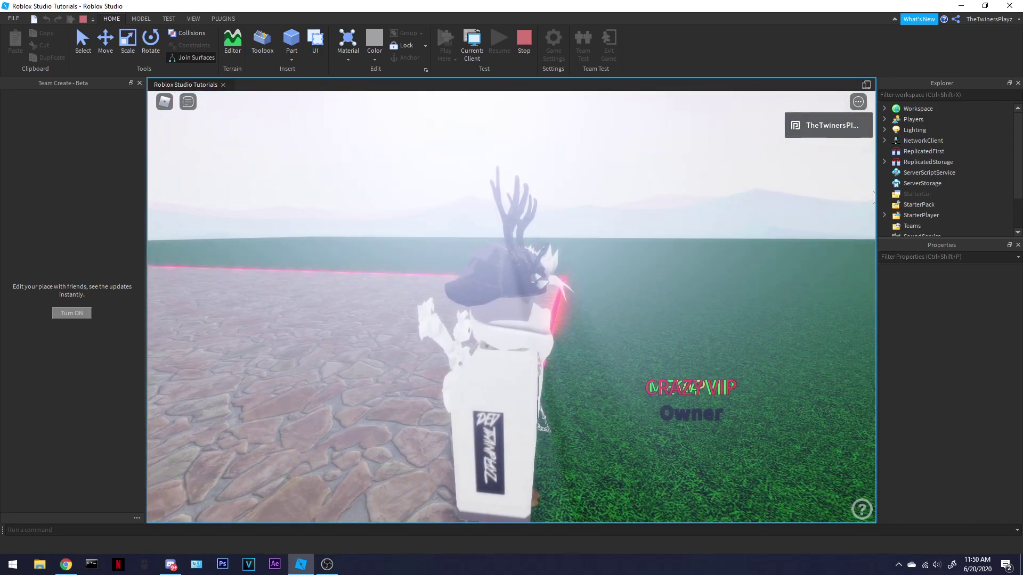
right_drag(708, 272, 708, 231)
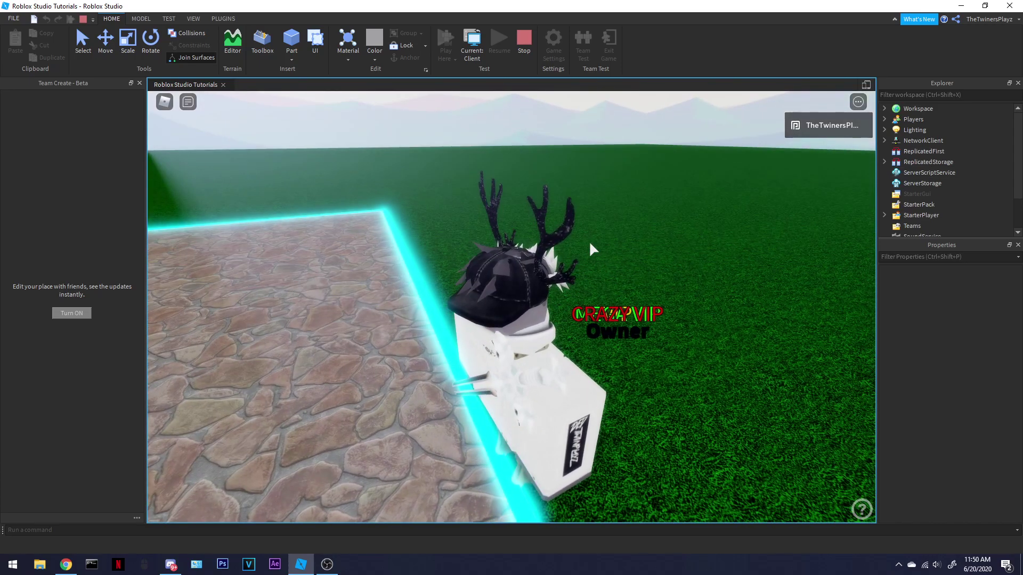
mouse_move(589, 241)
right_down()
mouse_move(611, 344)
mouse_move(447, 321)
right_up()
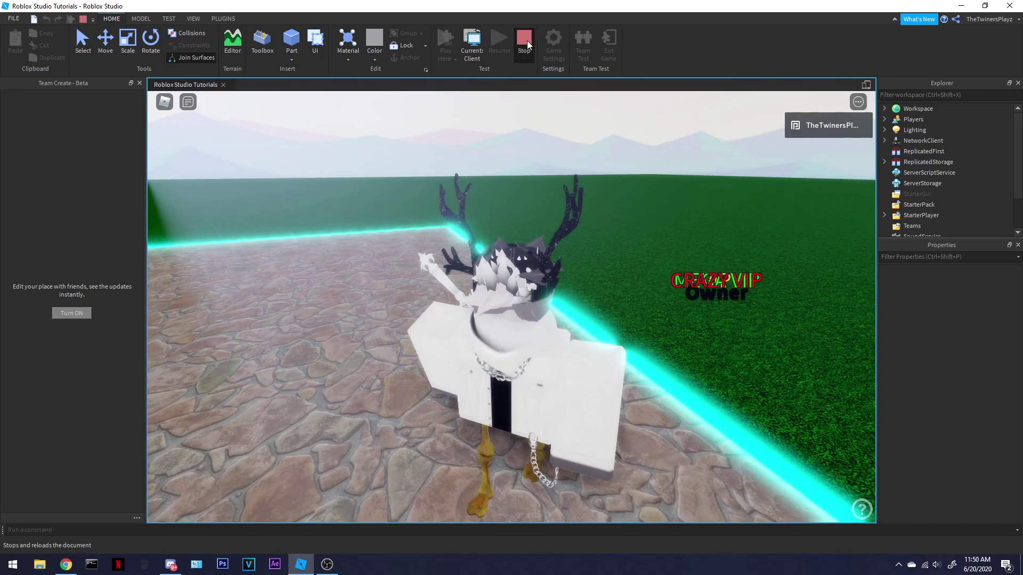
Step: Stop the playtest and browse the model's gamepass GUIs and ServerStorage folder in Explorer
click(527, 40)
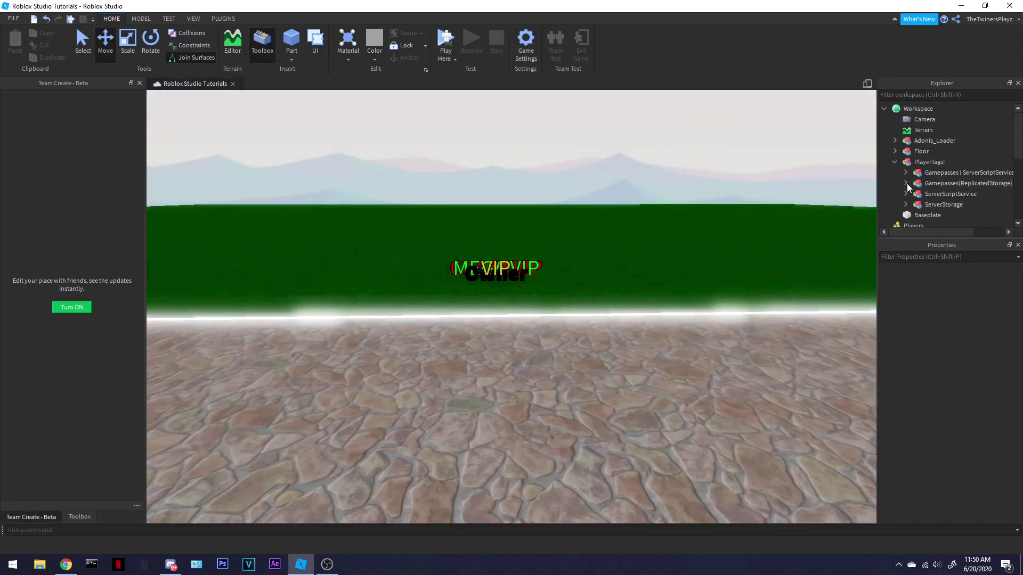
click(907, 183)
click(925, 175)
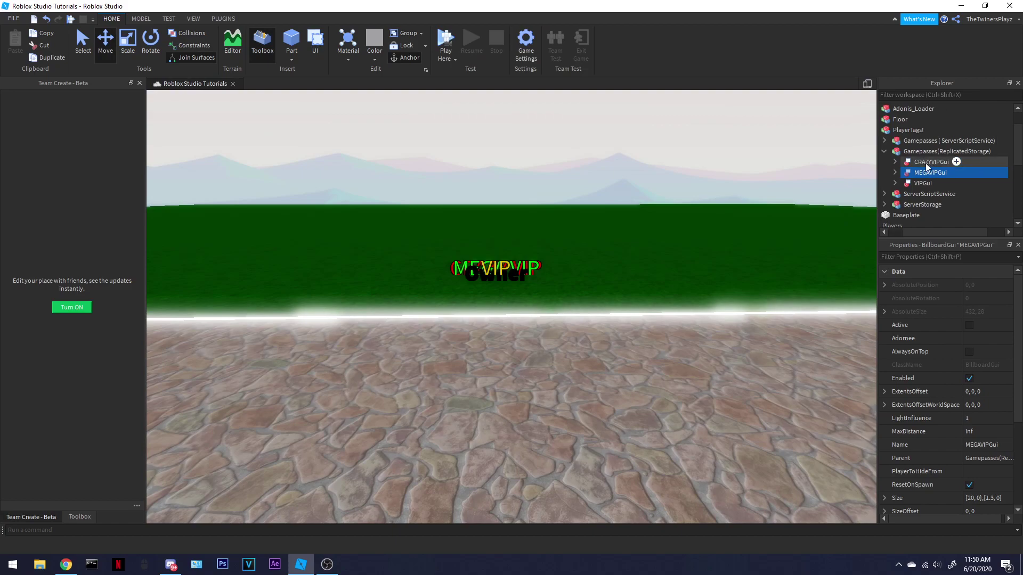
click(926, 163)
click(895, 205)
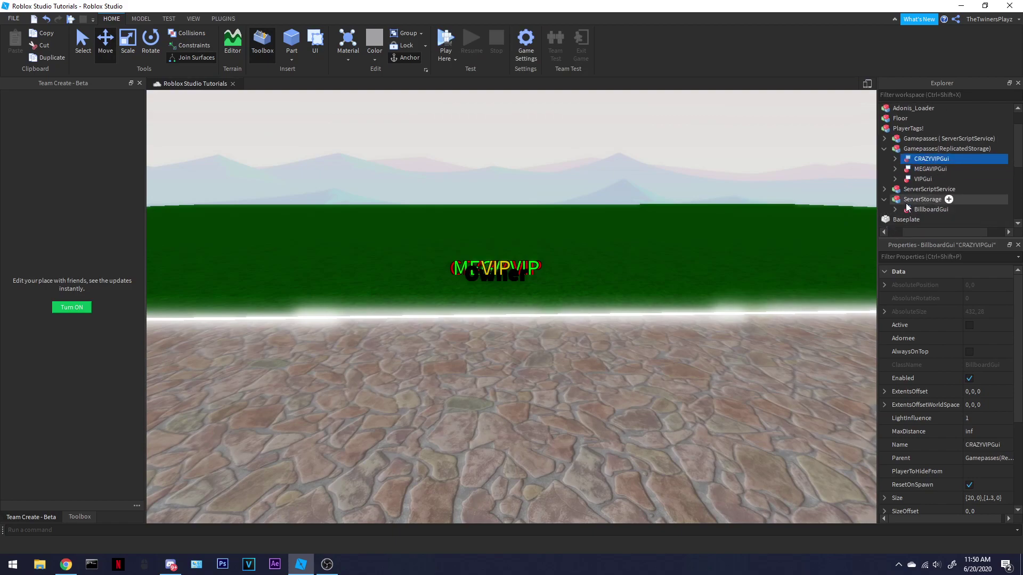
click(896, 199)
click(895, 158)
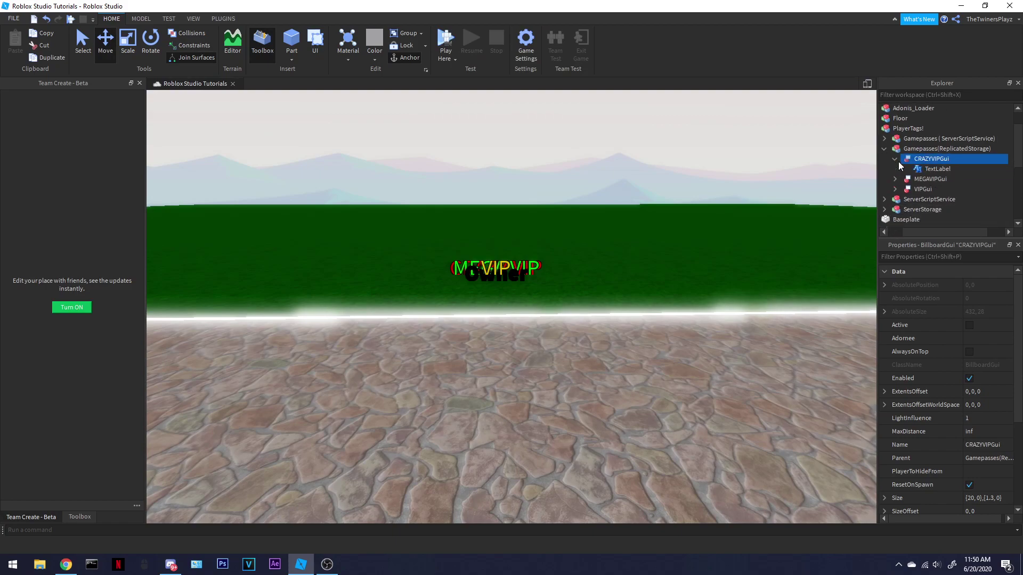
click(895, 158)
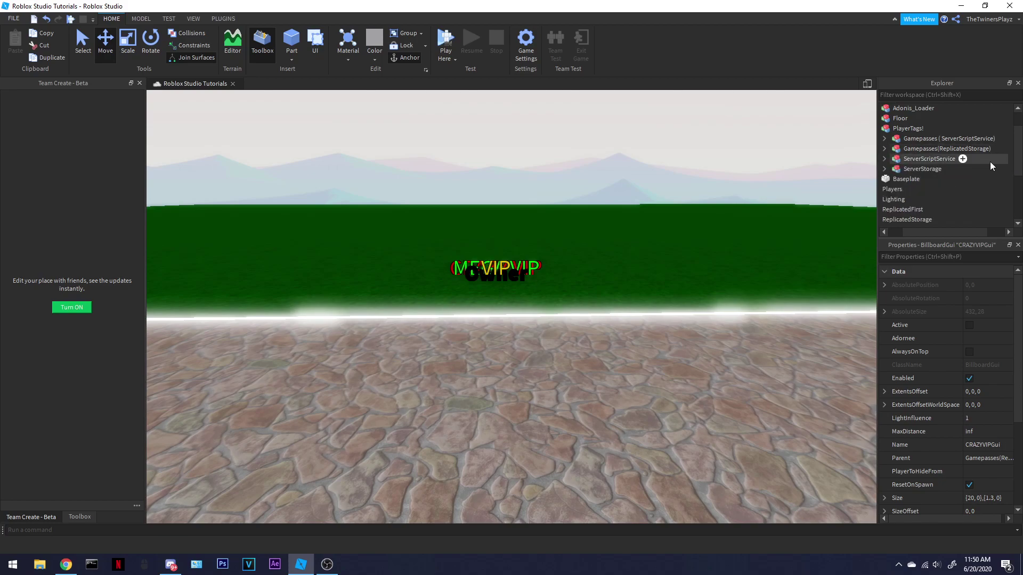
Step: Expand the PlayerTags! model's ServerScriptService folder to reveal the Group/Owner script
click(943, 226)
drag(971, 232, 920, 233)
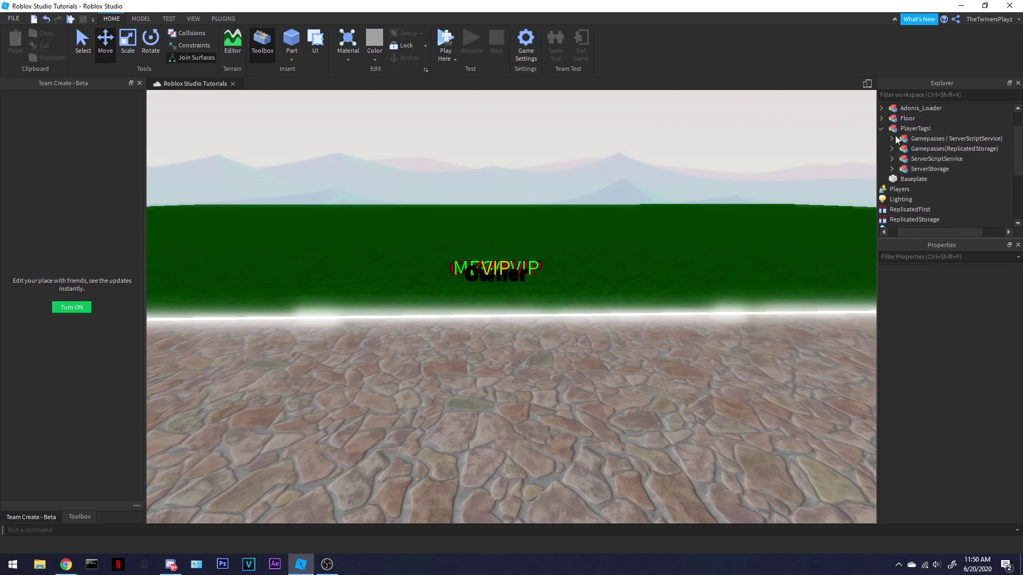
click(915, 128)
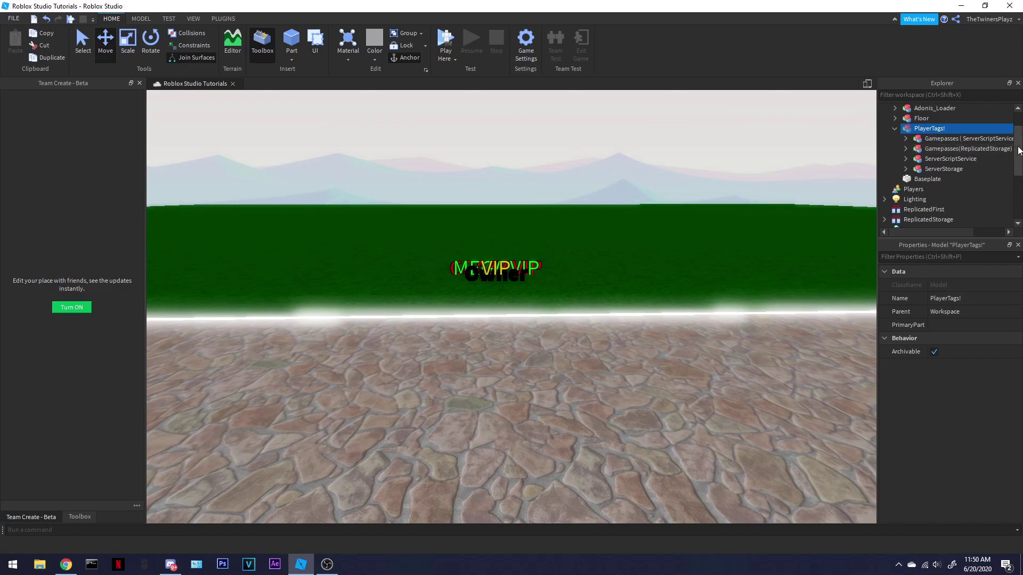
click(931, 169)
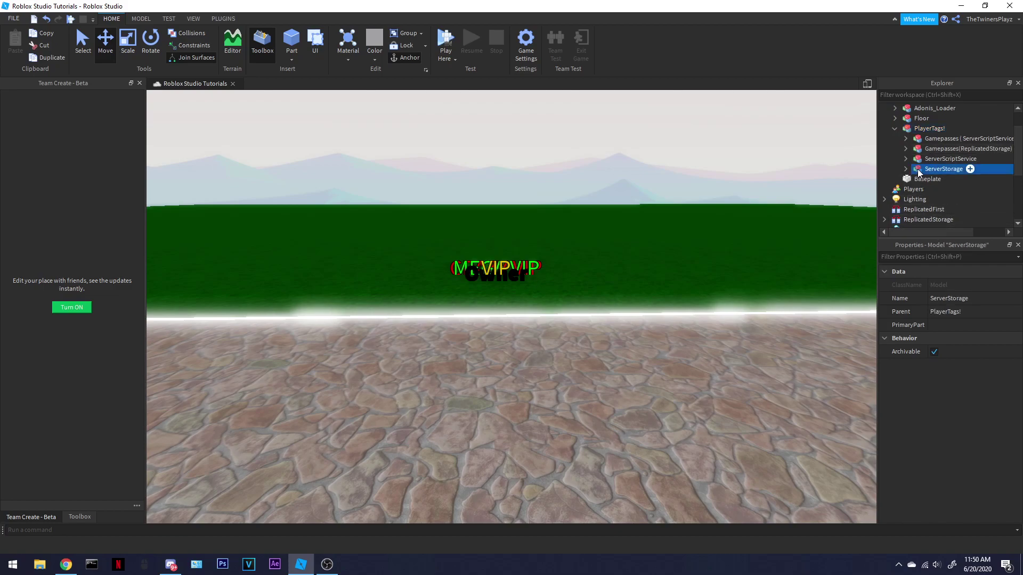
click(927, 159)
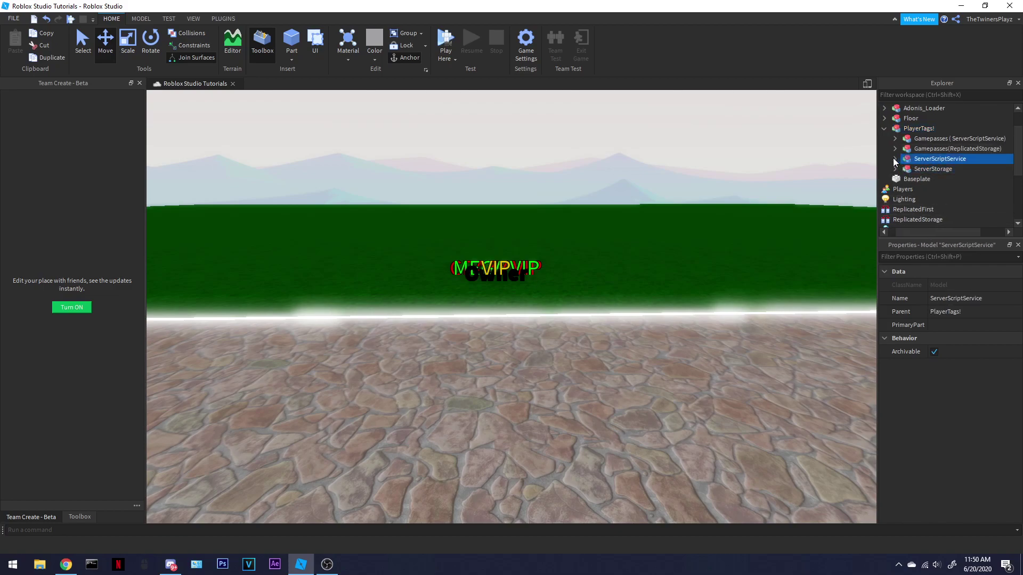
click(896, 159)
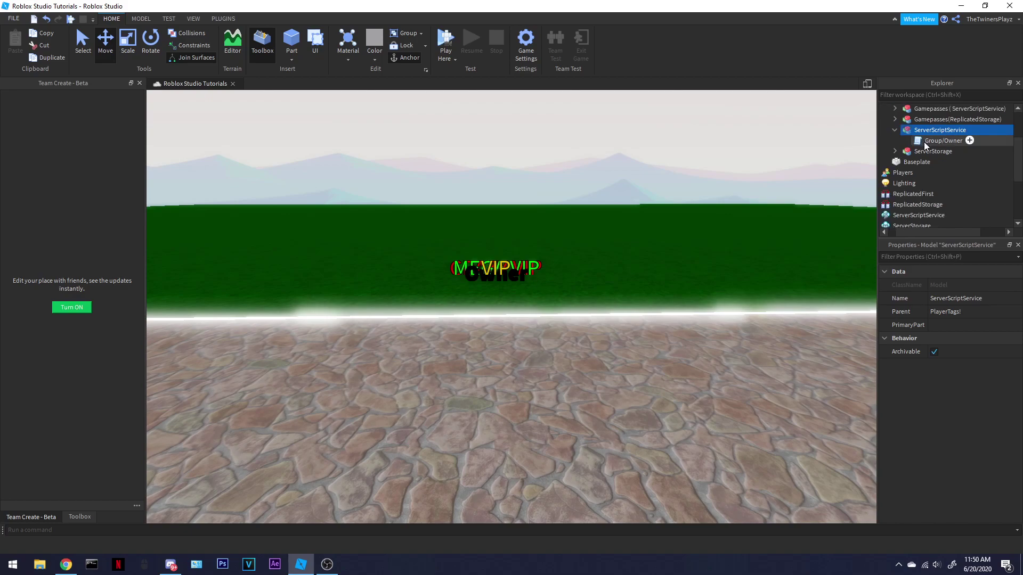
drag(920, 230, 910, 231)
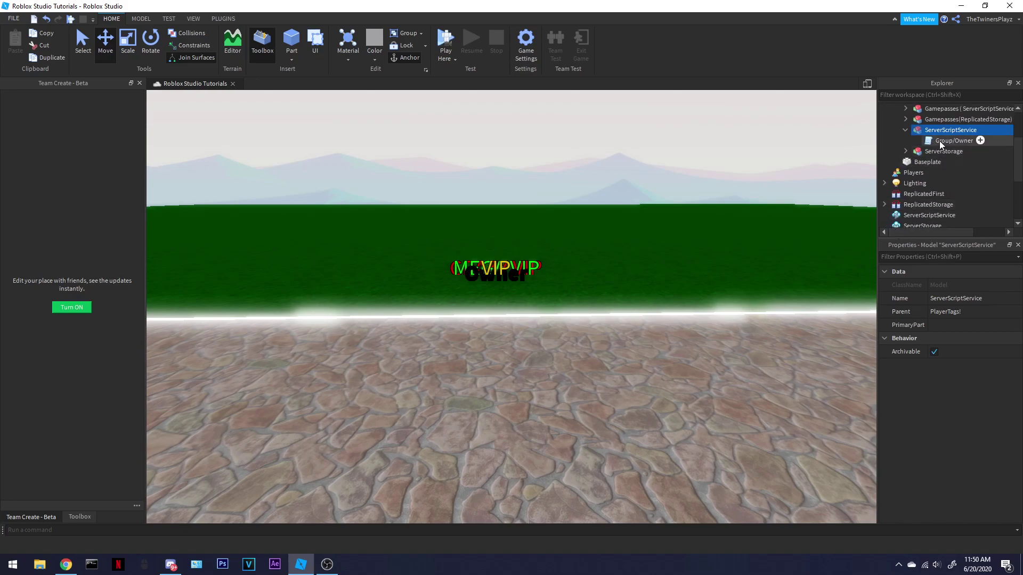
Step: Move Group/Owner into ServerScriptService and the BillboardGui into ServerStorage
drag(939, 141, 928, 206)
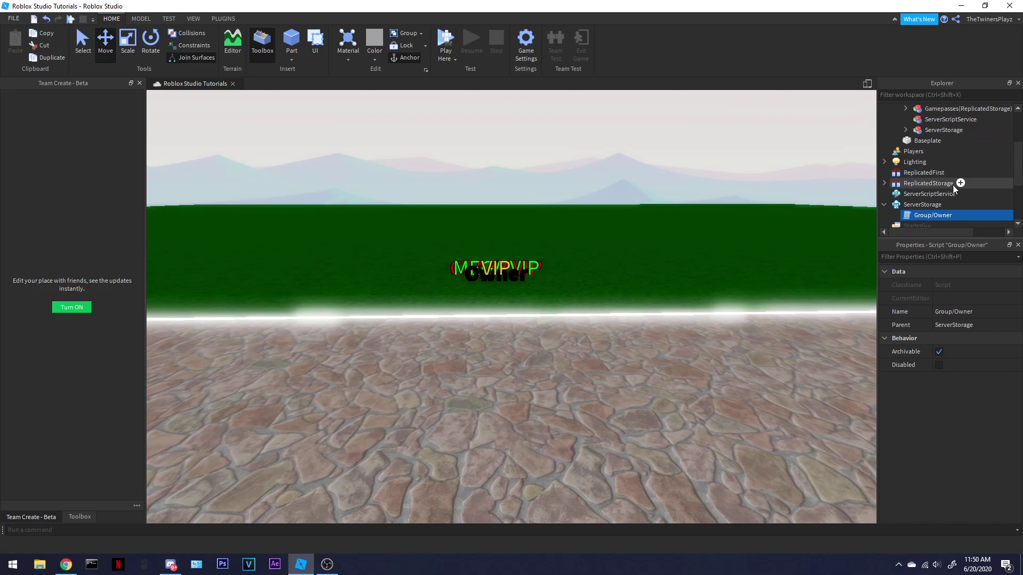
drag(931, 216, 927, 194)
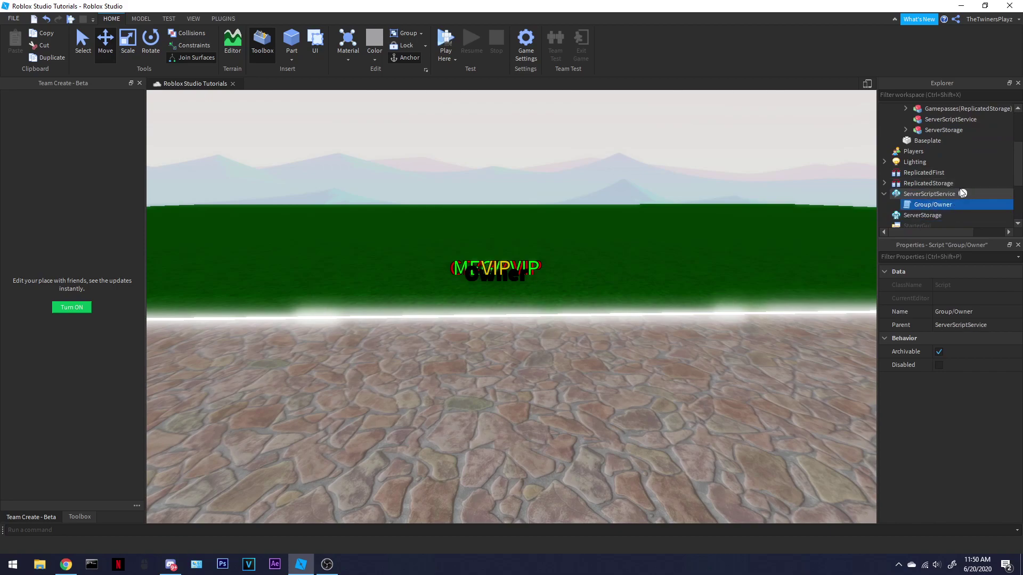
click(908, 127)
mouse_move(936, 144)
mouse_down()
mouse_move(938, 185)
mouse_move(911, 162)
mouse_up()
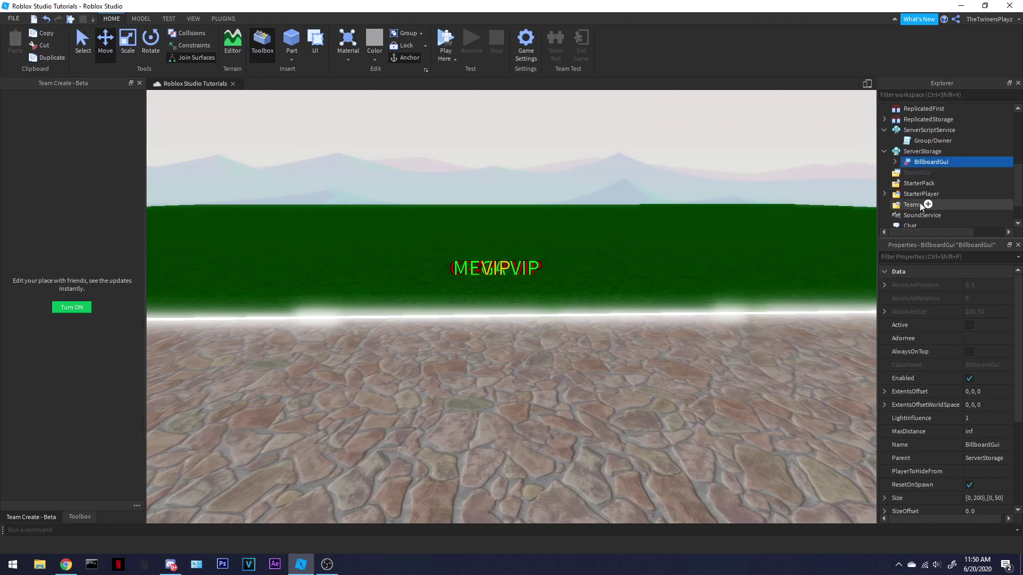
scroll(919, 206, up, 2)
Step: Open the Group/Owner script in the editor
click(895, 173)
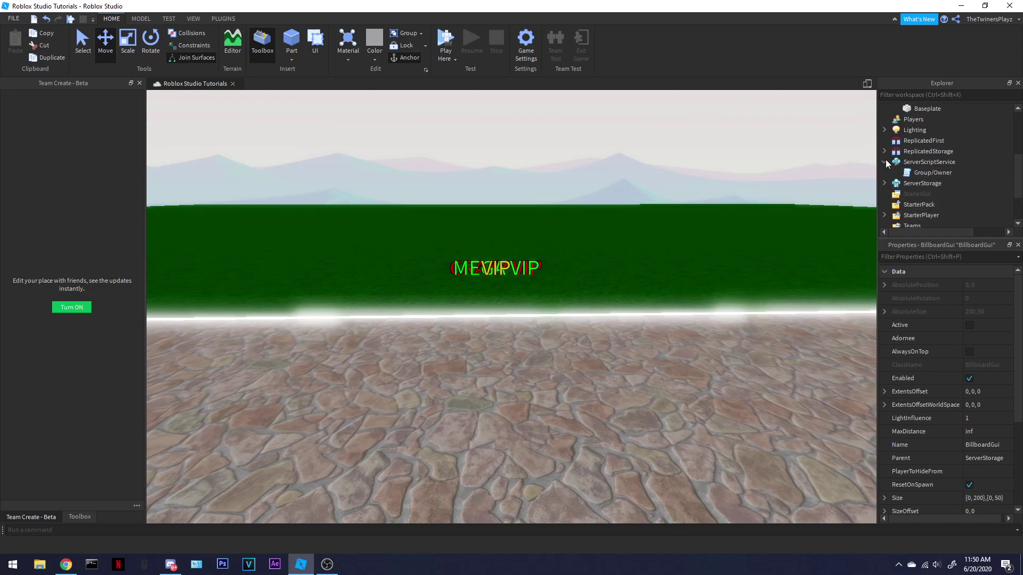
double_click(919, 163)
double_click(927, 173)
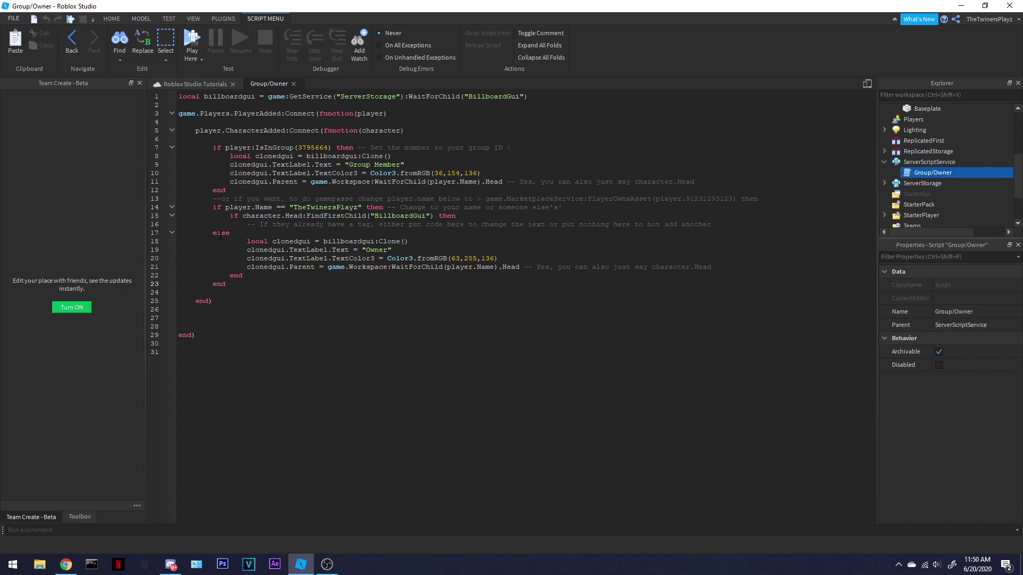
Step: Review the owner-check and group-tag code and the line 7 group ID, then switch to Chrome
drag(212, 207, 610, 267)
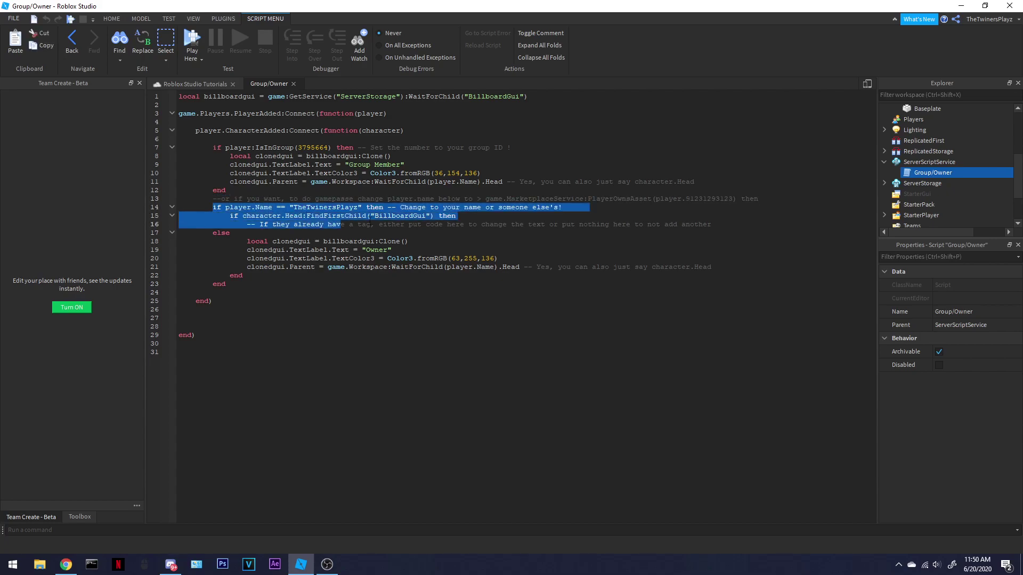
click(599, 265)
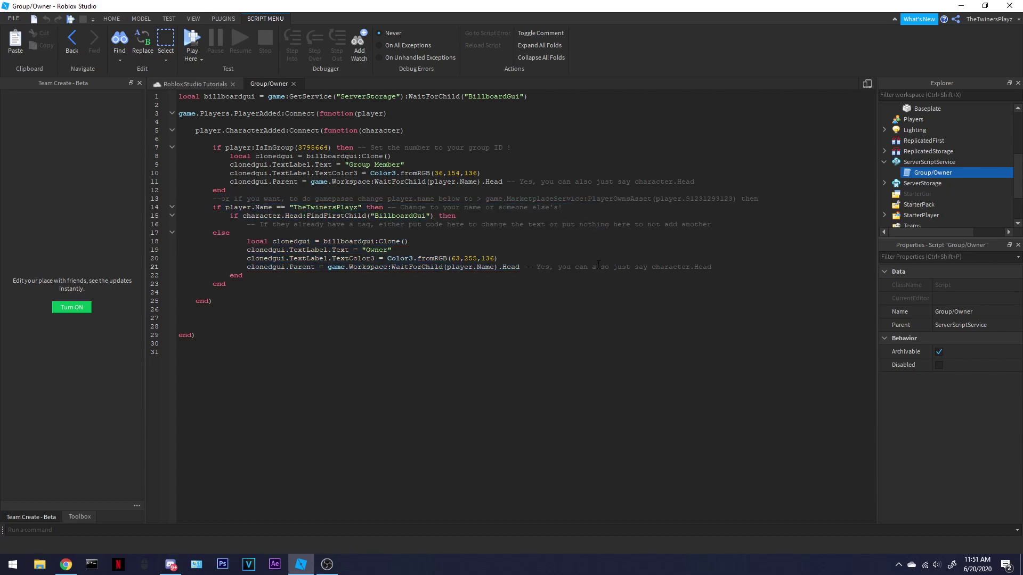
mouse_move(213, 148)
mouse_down()
mouse_move(247, 191)
mouse_move(491, 314)
mouse_up()
click(247, 190)
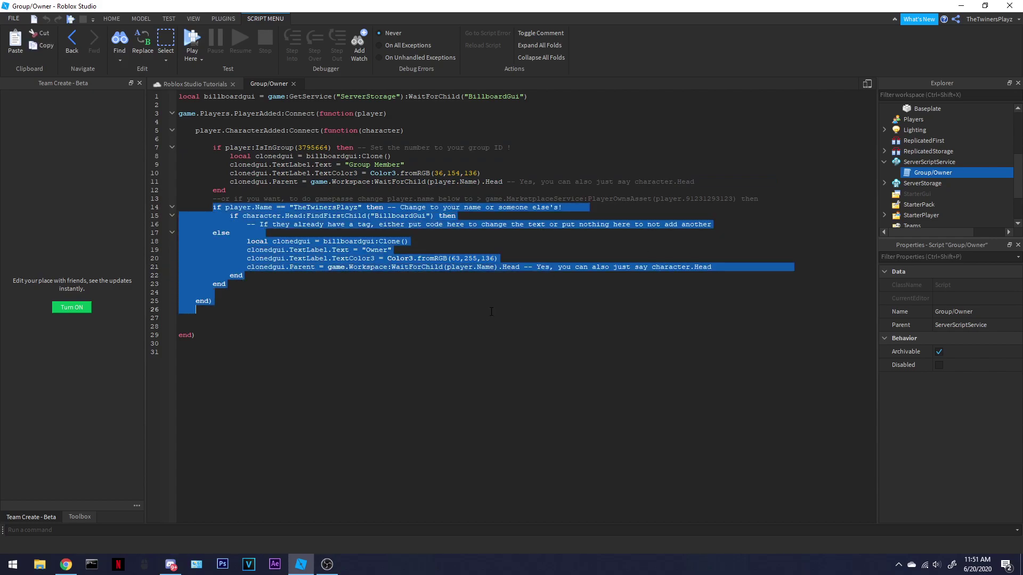
click(329, 303)
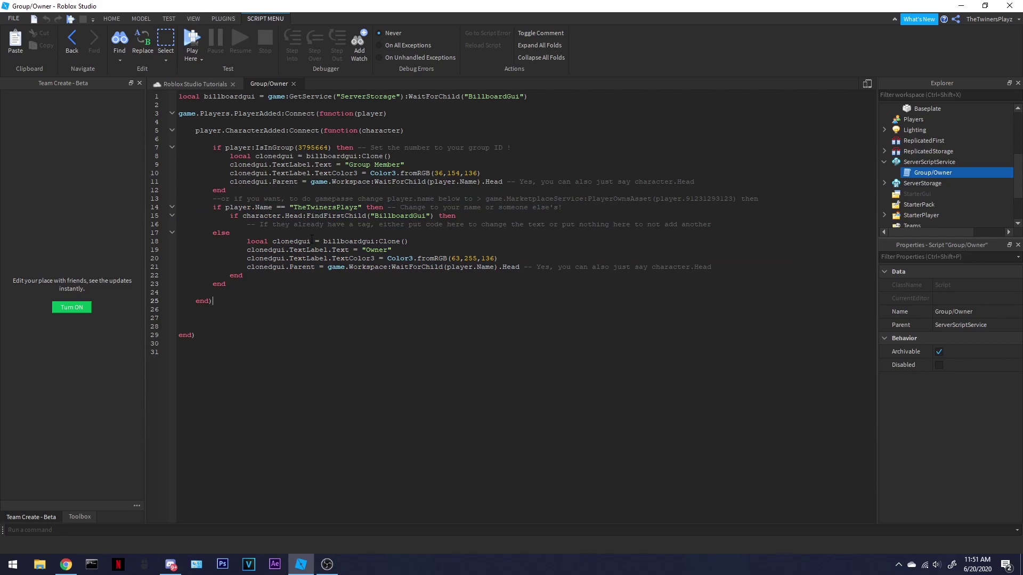
drag(329, 147, 299, 147)
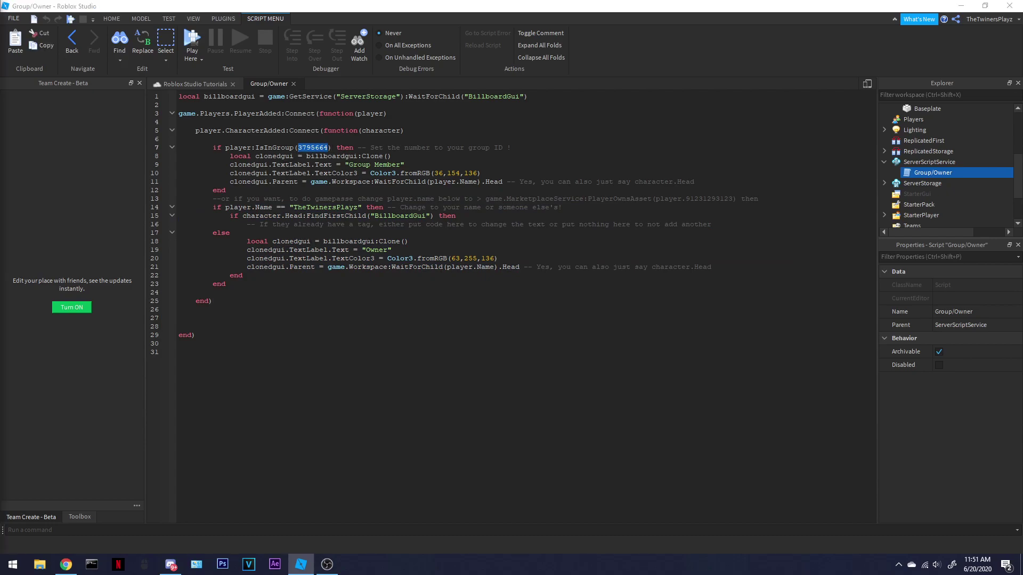
key(alt+Tab)
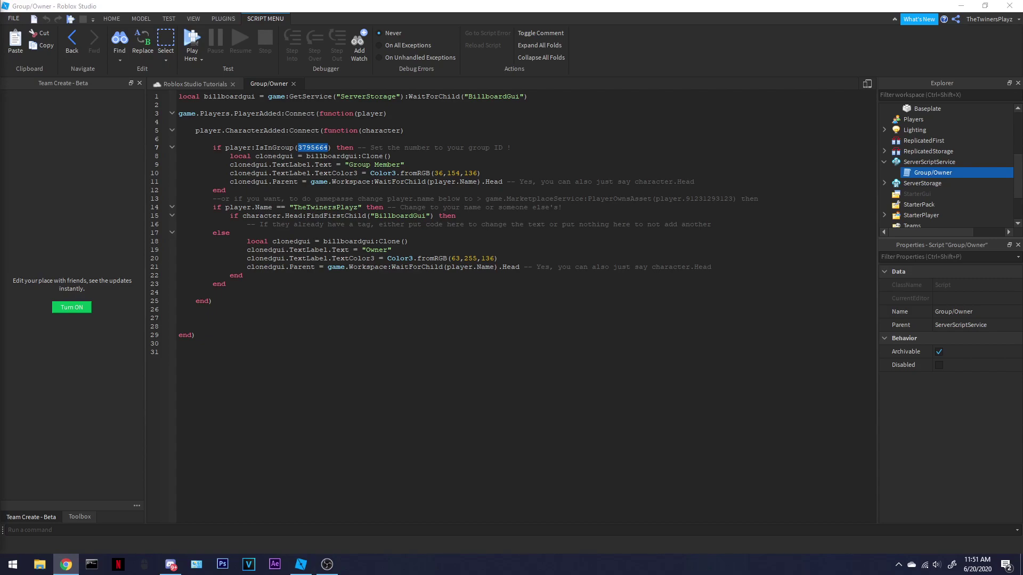
Step: Open the Nenis Studio group page, confirm ID 3795664 in its address, then close and minimize Chrome
drag(240, 60, 513, 60)
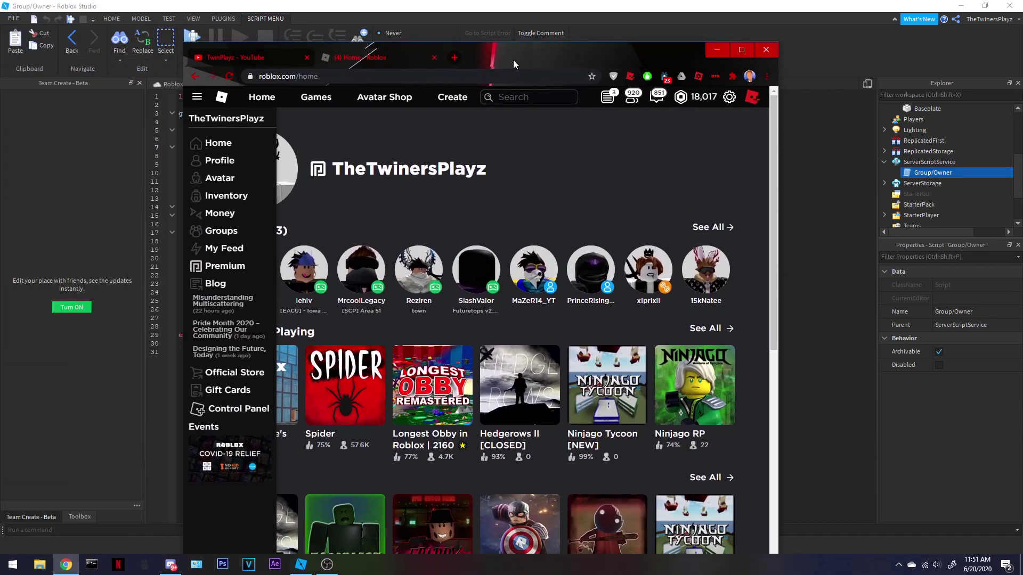
click(221, 230)
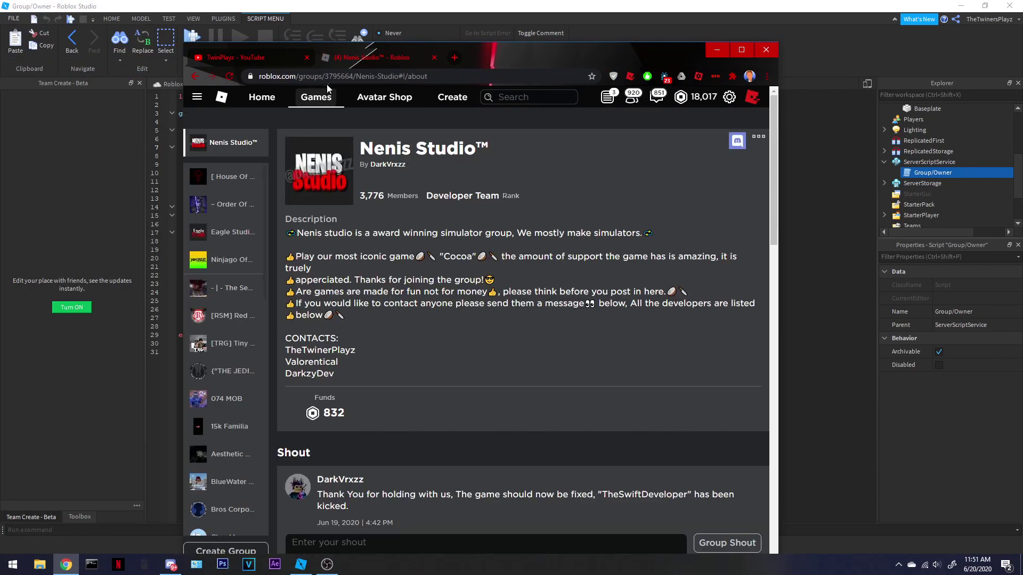
double_click(335, 76)
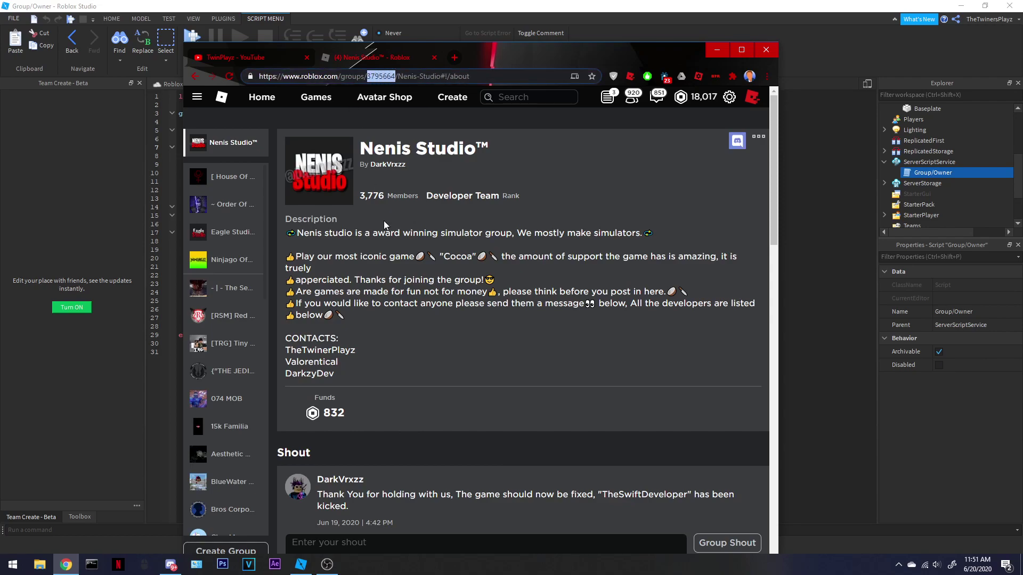
click(433, 59)
click(716, 50)
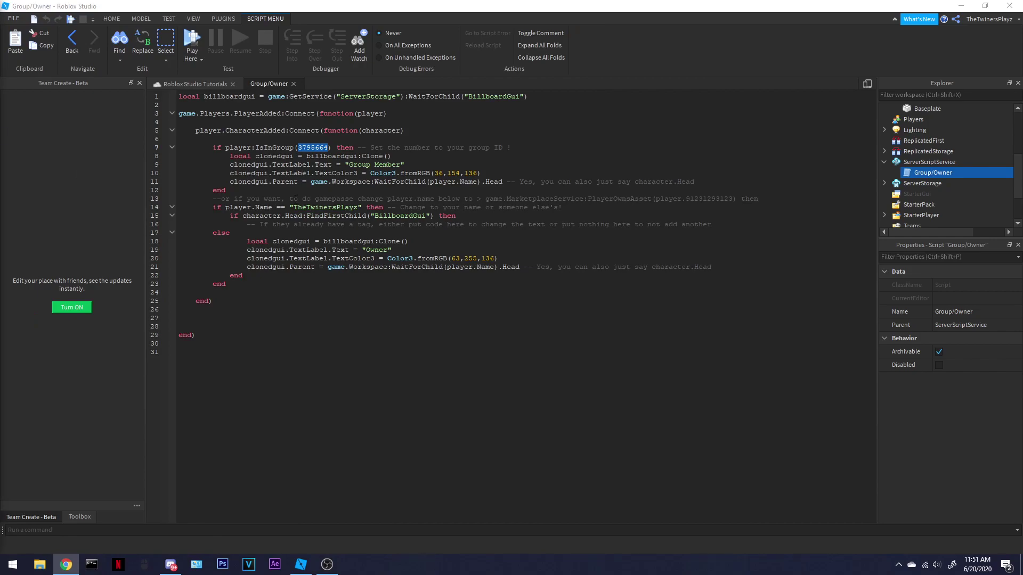
click(316, 142)
double_click(389, 165)
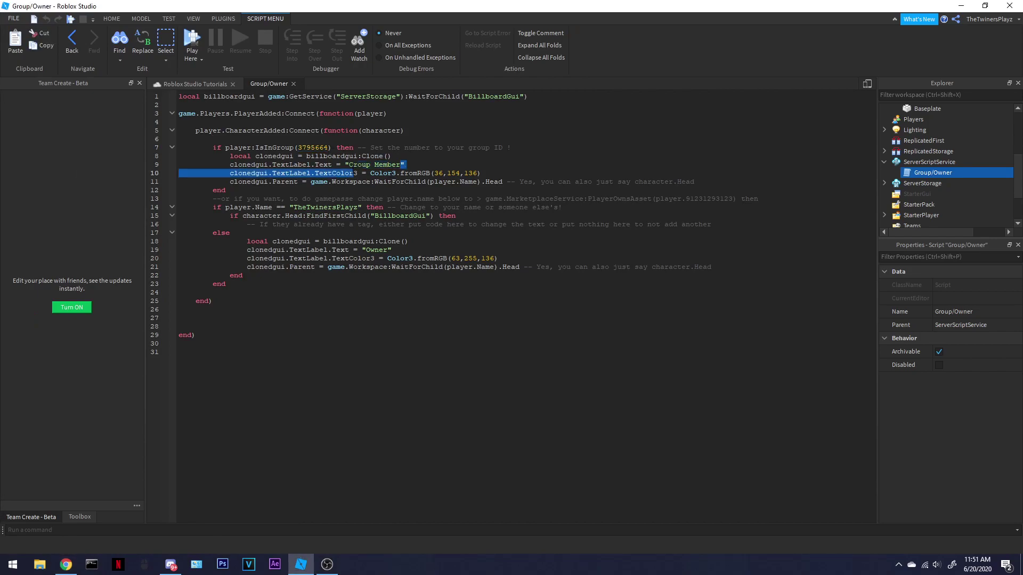
drag(349, 165, 402, 165)
click(436, 165)
drag(479, 172, 452, 172)
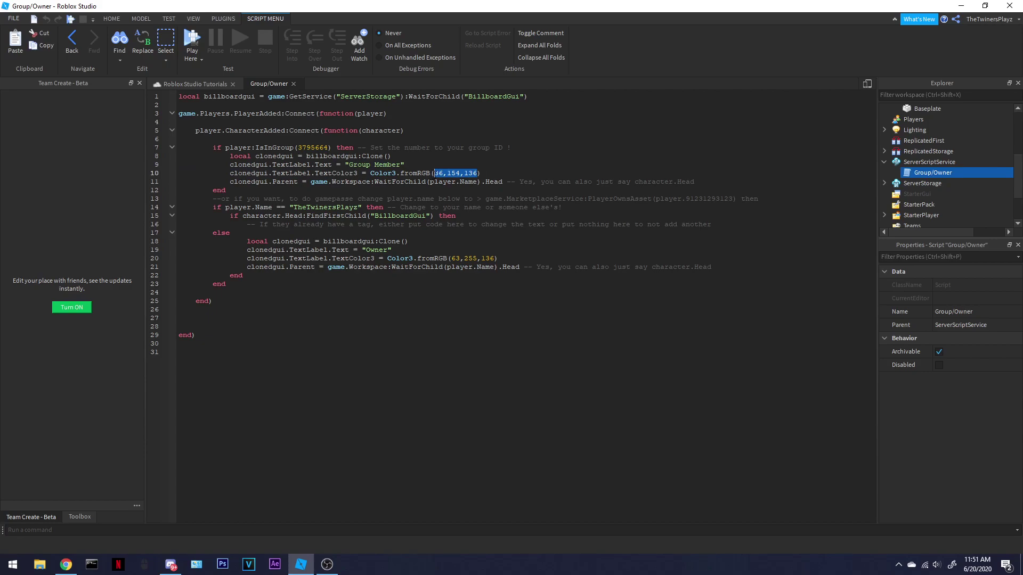
drag(443, 173, 434, 172)
click(433, 173)
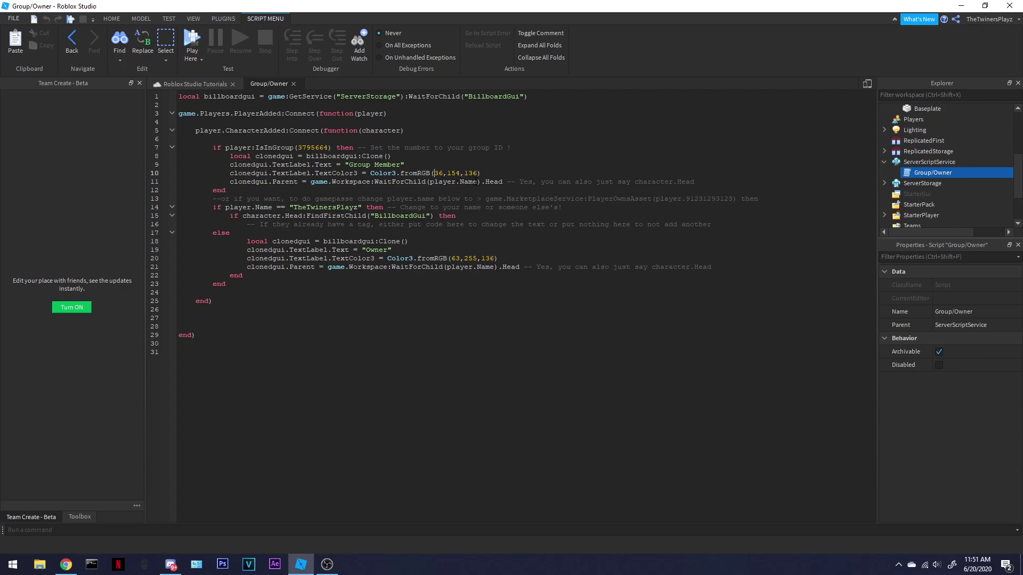
key(alt+Tab)
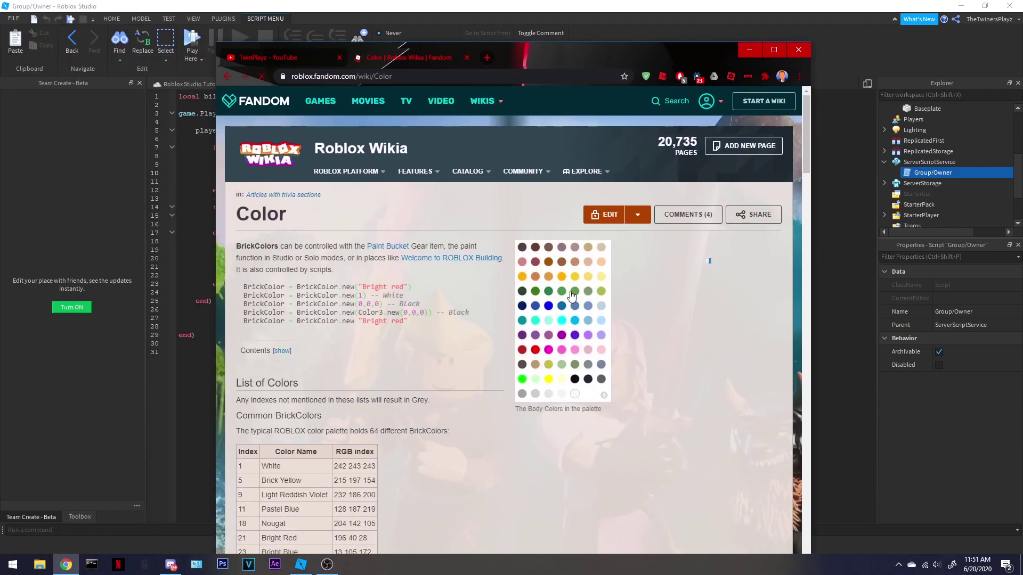
scroll(505, 244, down, 5)
scroll(424, 259, down, 5)
scroll(430, 244, up, 8)
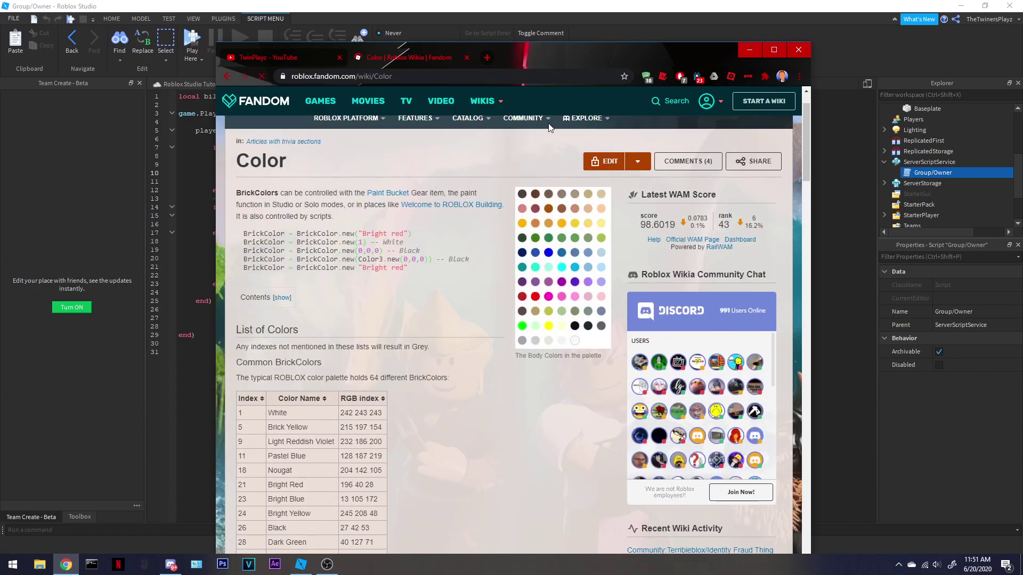
click(466, 57)
click(506, 57)
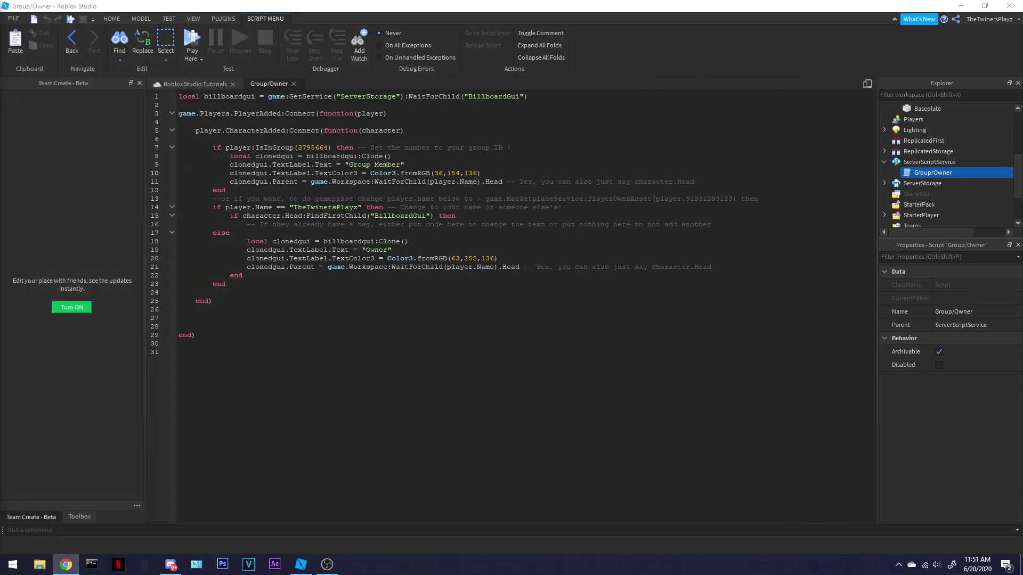
Step: Recheck the Group(3795664 ID on line 7 and close the Group/Owner script tab
click(390, 250)
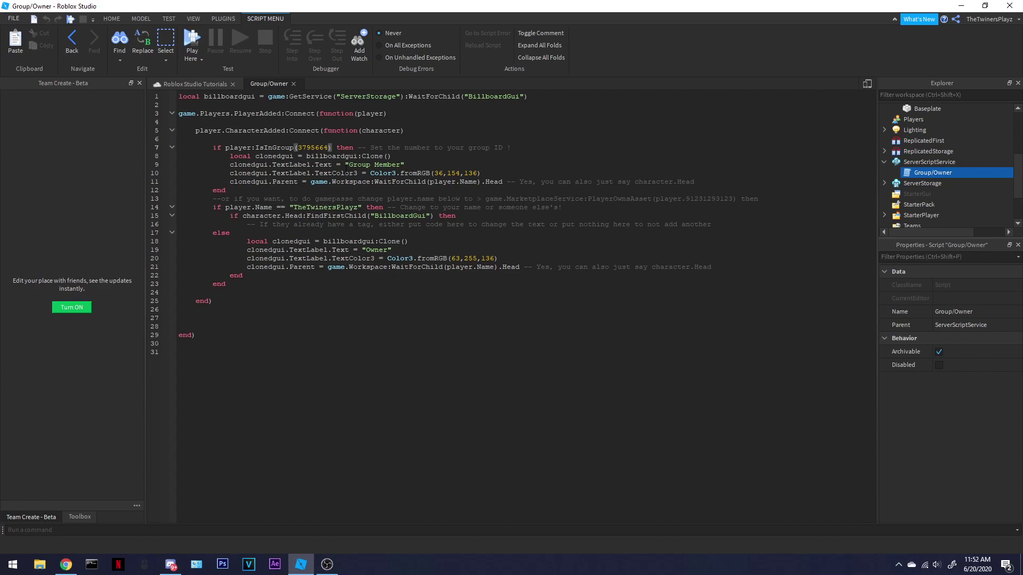
drag(330, 148, 276, 147)
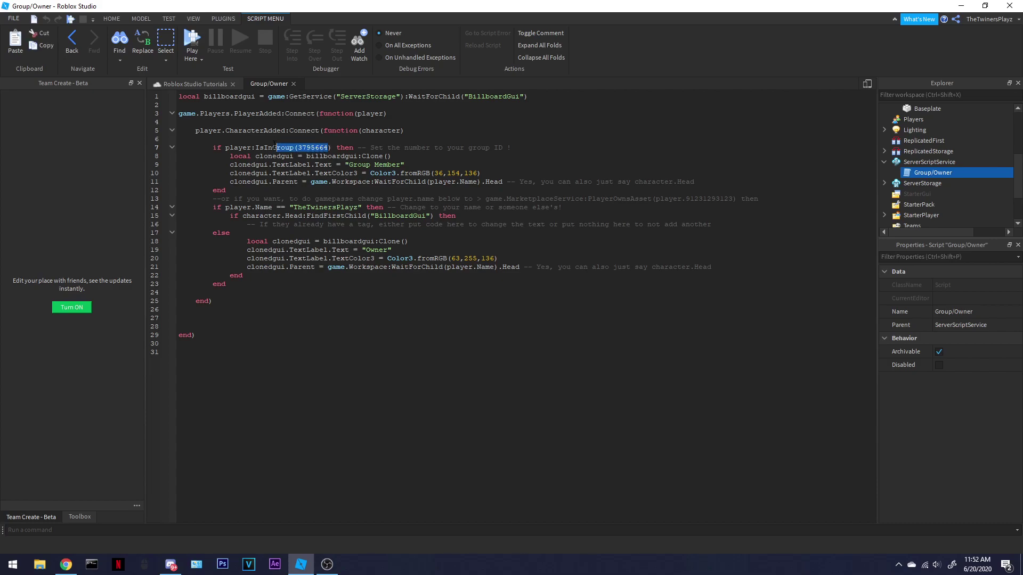
click(305, 94)
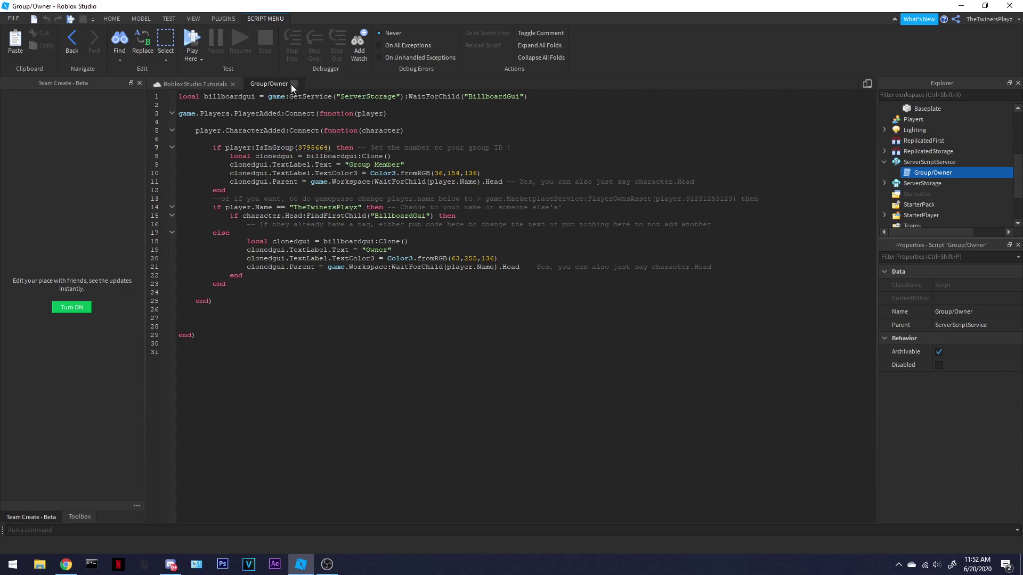
click(291, 84)
Step: Start a playtest and dismiss the welcome and warning popups
click(454, 49)
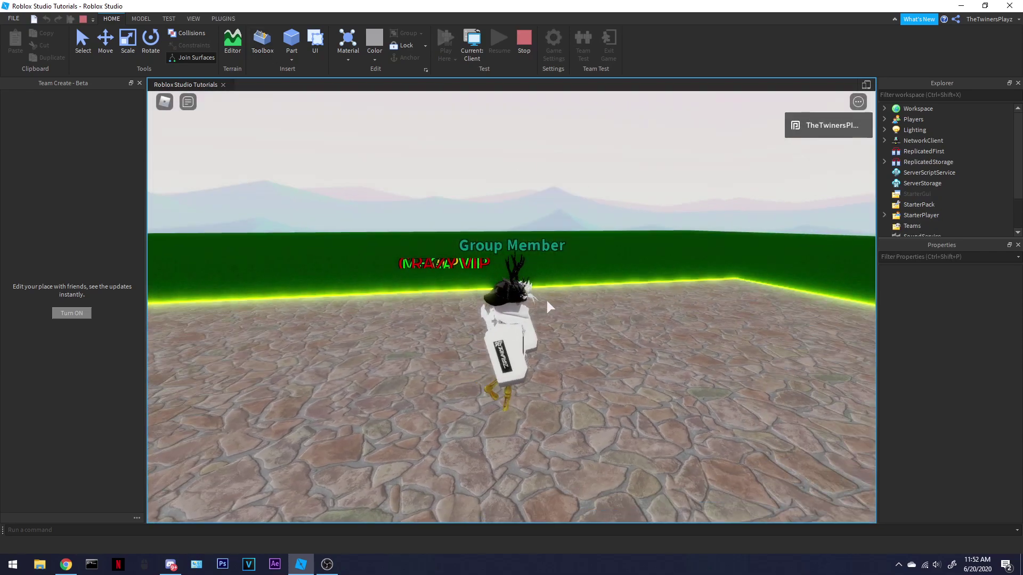
mouse_move(546, 298)
right_down()
mouse_move(535, 234)
mouse_move(551, 237)
right_up()
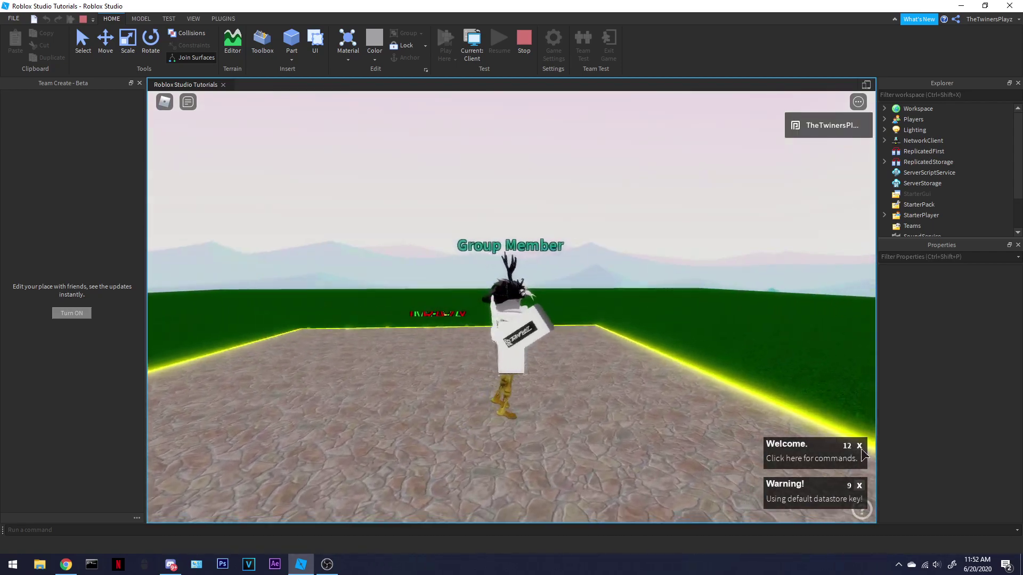
click(859, 446)
click(861, 485)
right_drag(608, 263, 588, 246)
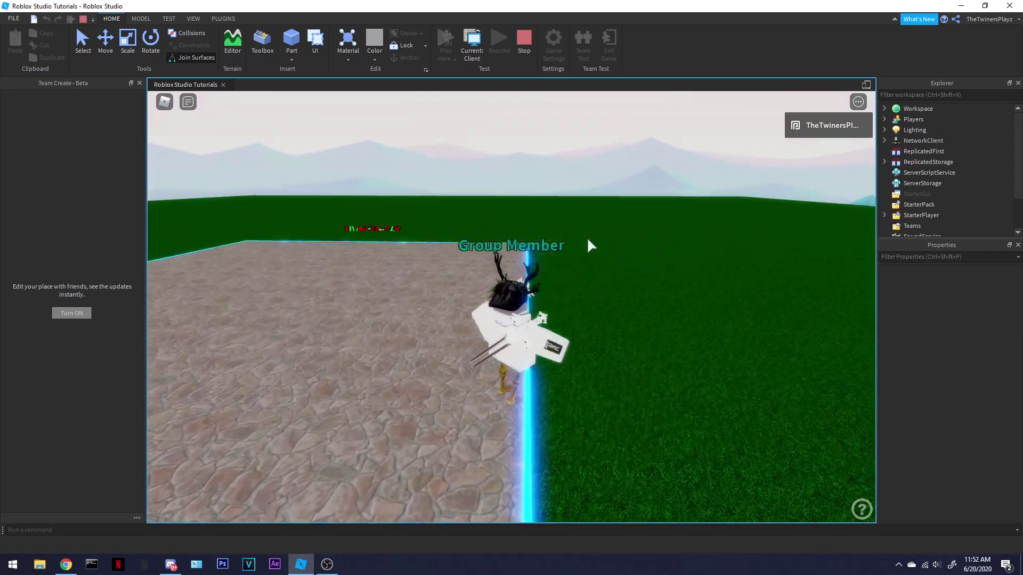
Step: Walk the character around to view the Group Member tag, then stop the test
key(w)
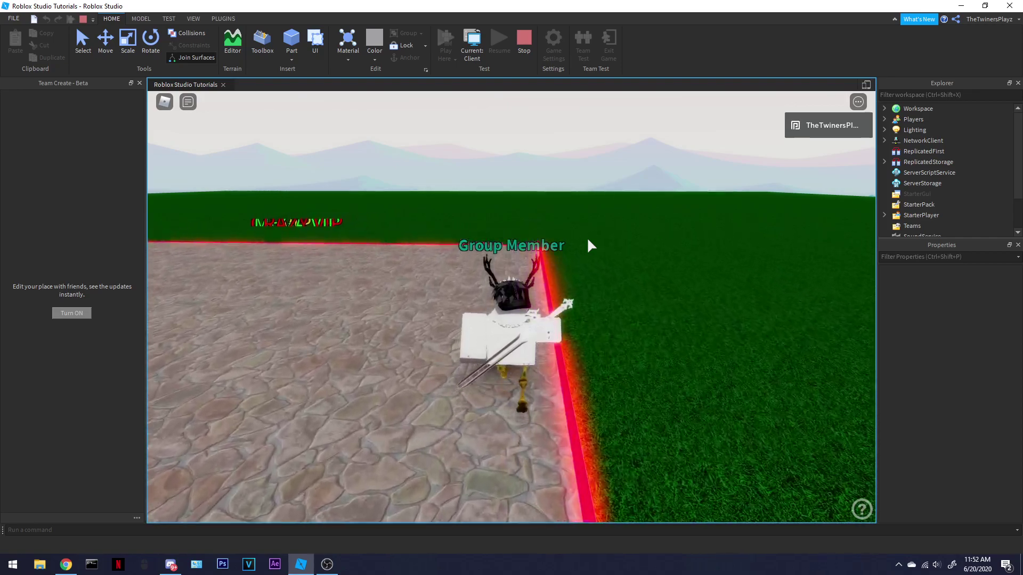
key(s)
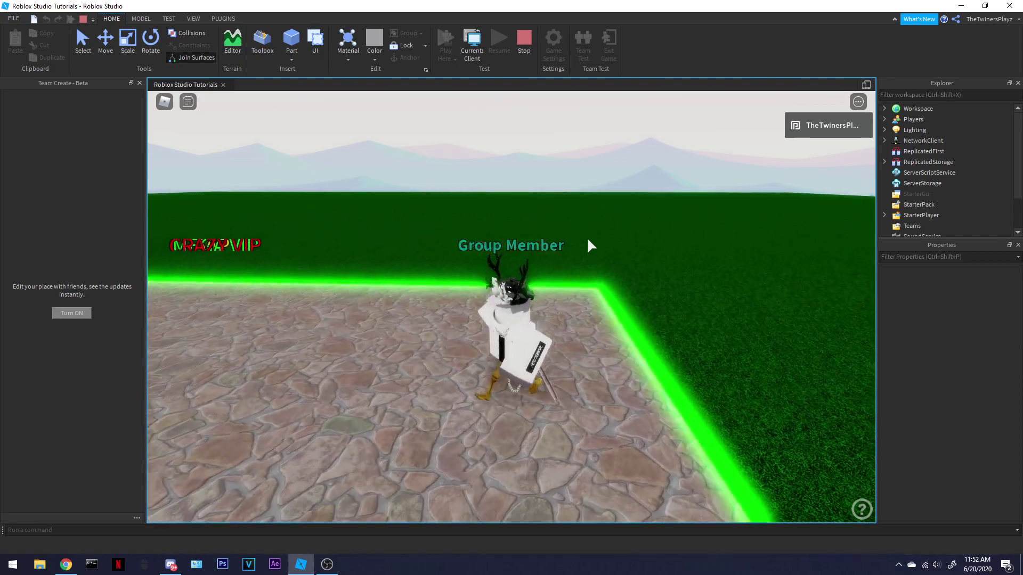
key(s)
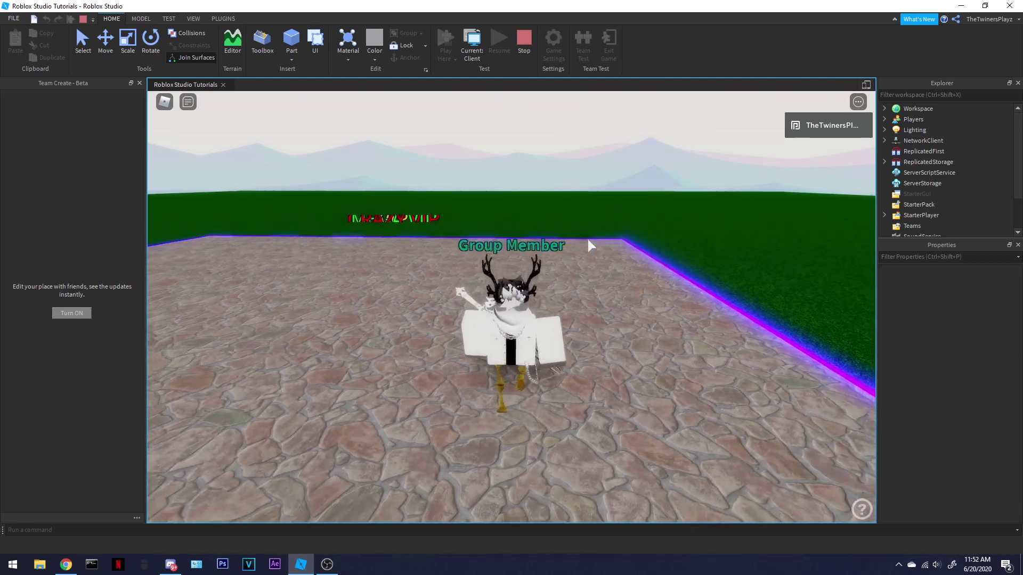
key(s)
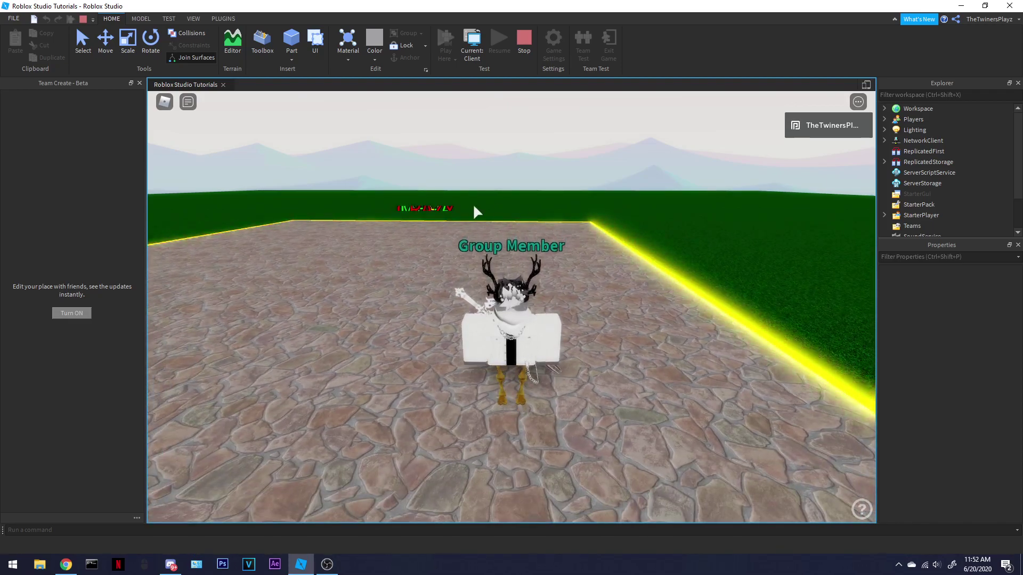
right_drag(592, 195, 585, 183)
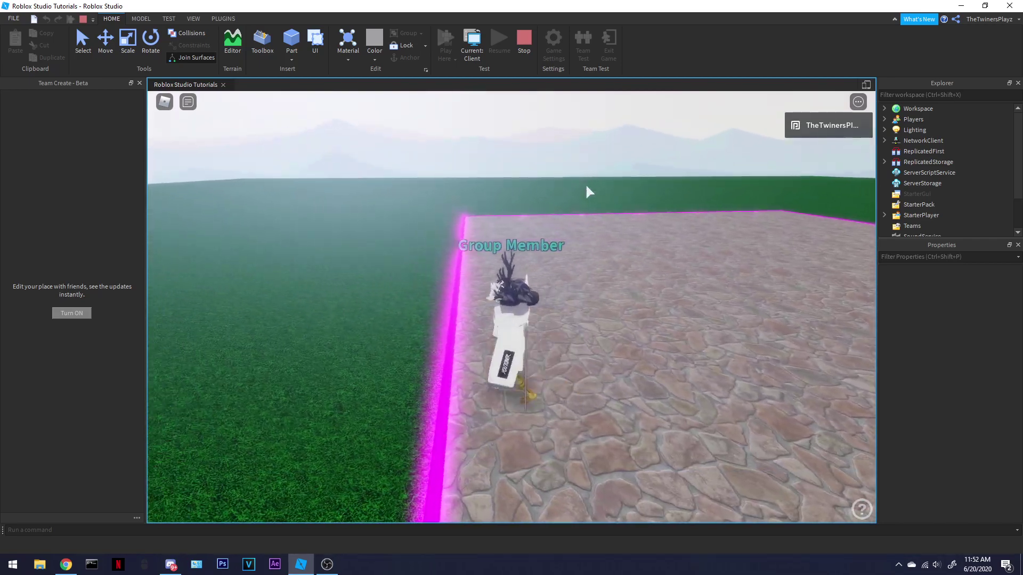
key(s)
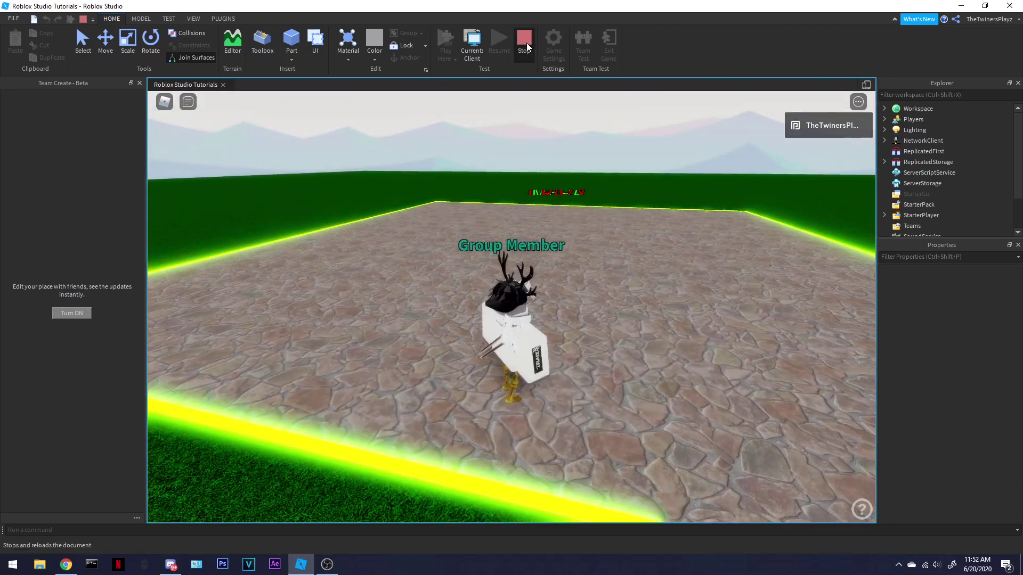
key(shift+F5)
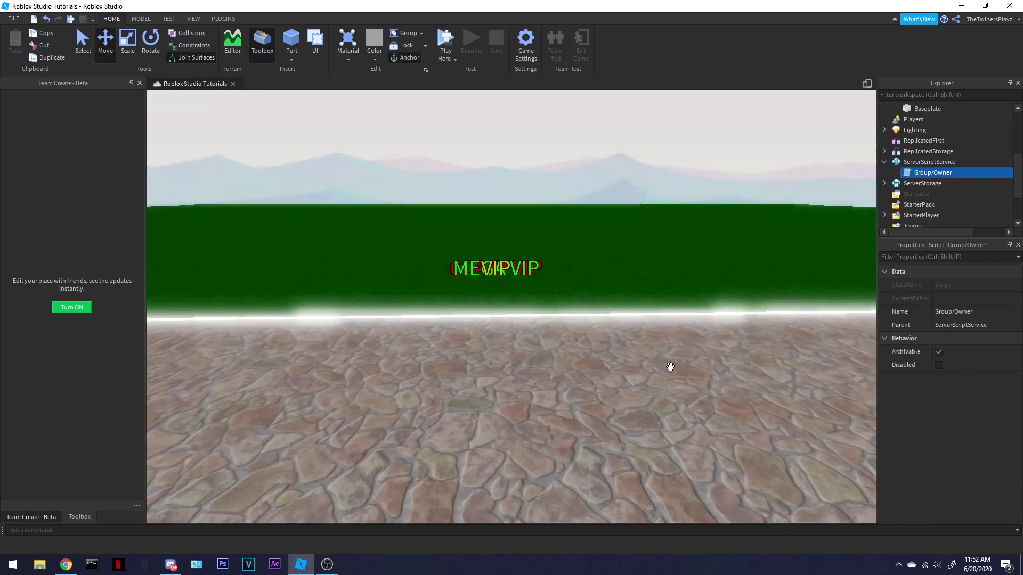
Step: Open Group/Owner and replace the line 7 group ID with 0
click(884, 185)
mouse_move(928, 172)
mouse_down()
mouse_move(916, 201)
mouse_move(913, 176)
mouse_up()
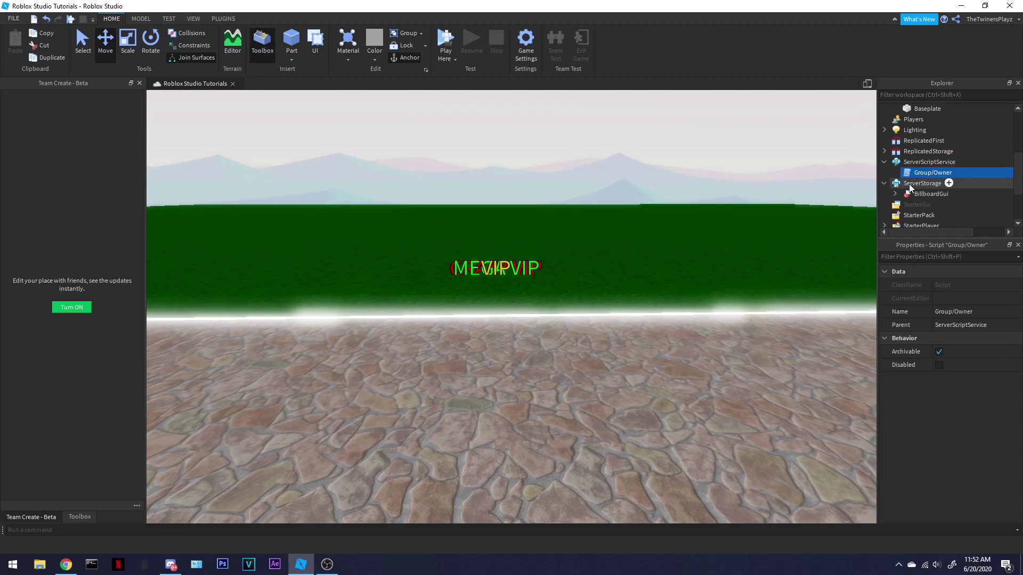
double_click(927, 173)
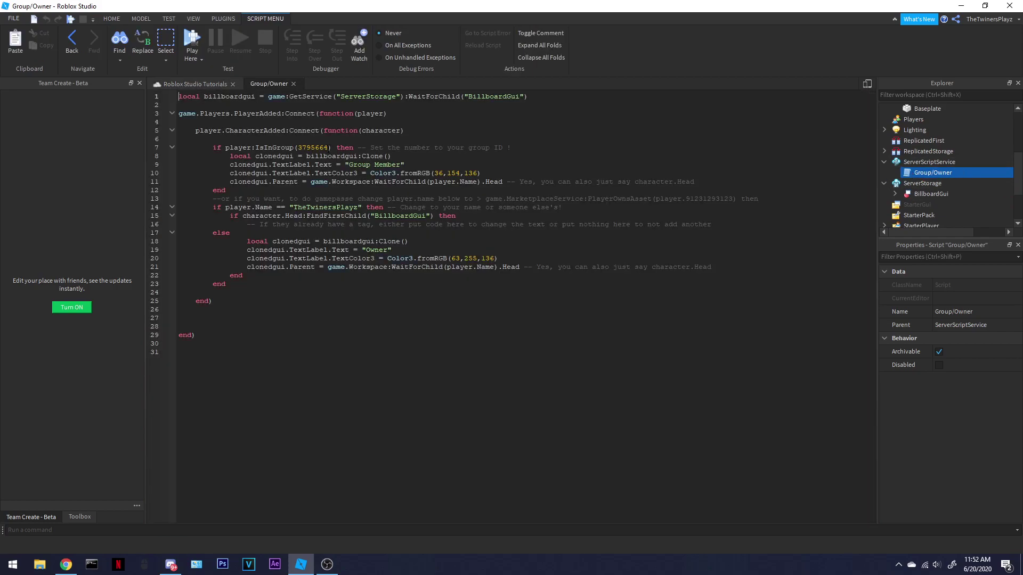
drag(328, 148, 307, 147)
text(0)
Step: Playtest to see the Owner tag, stop, then reopen and close the Group/Owner script
click(294, 83)
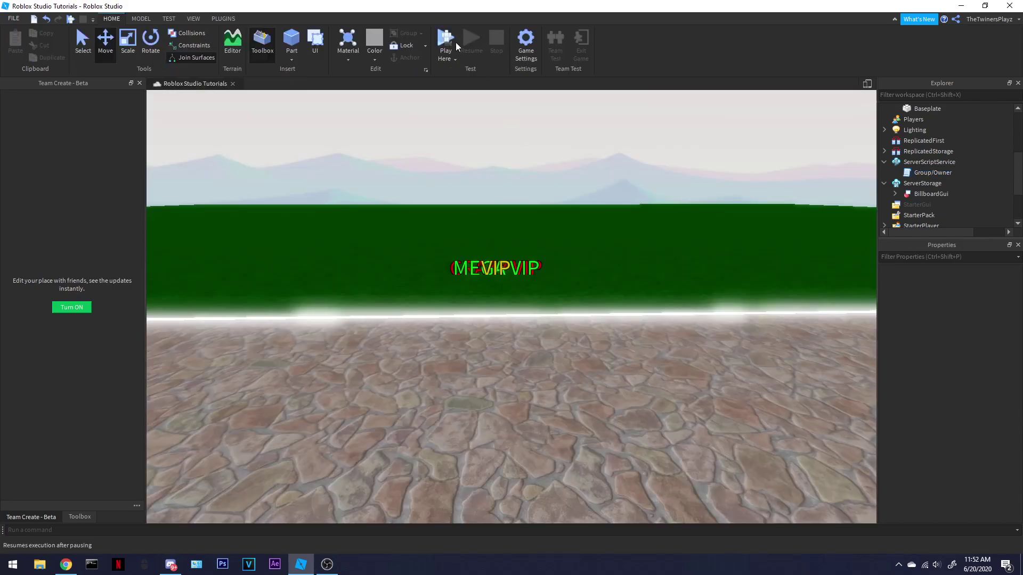
key(F5)
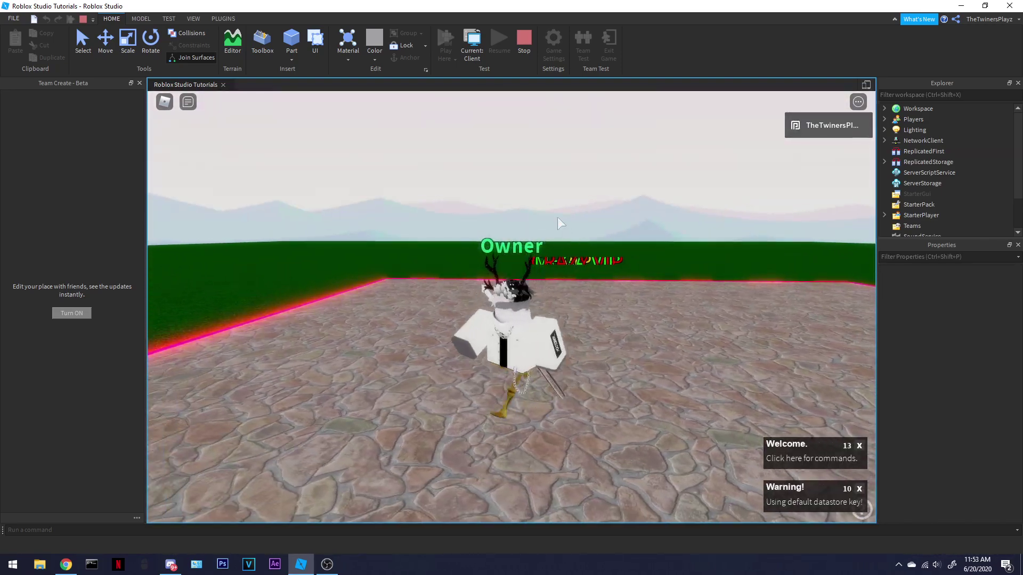
click(524, 42)
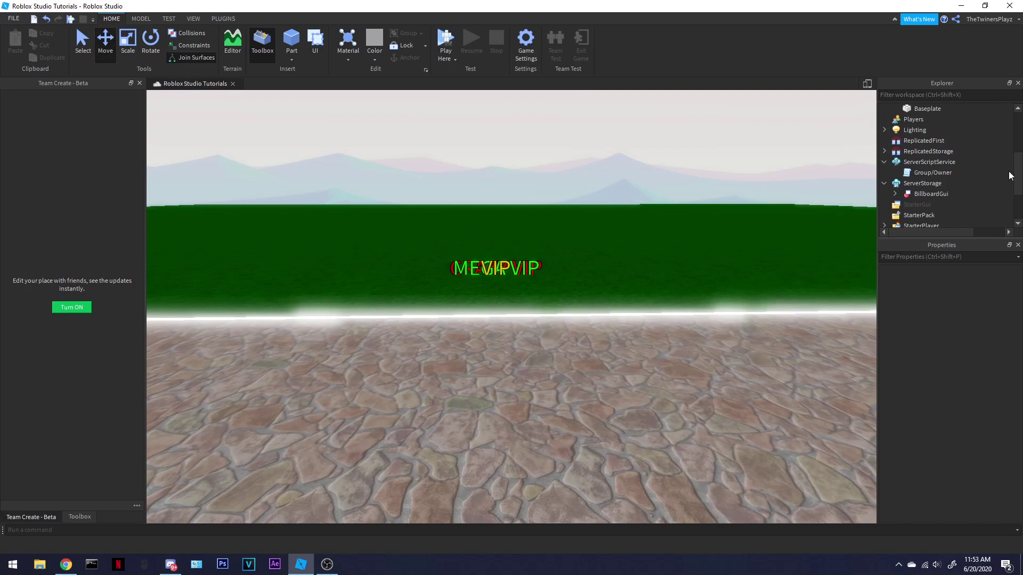
double_click(927, 173)
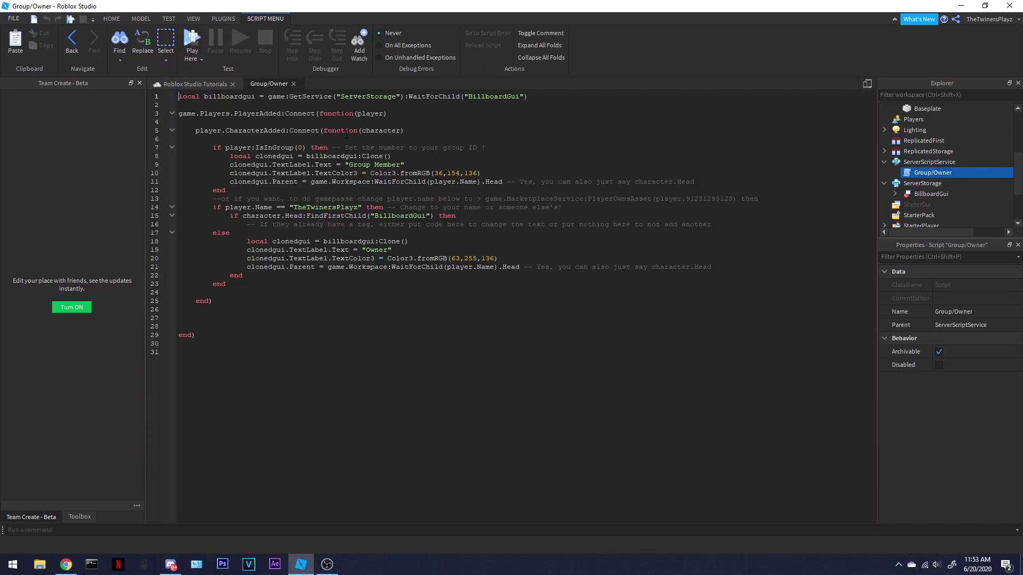
click(293, 84)
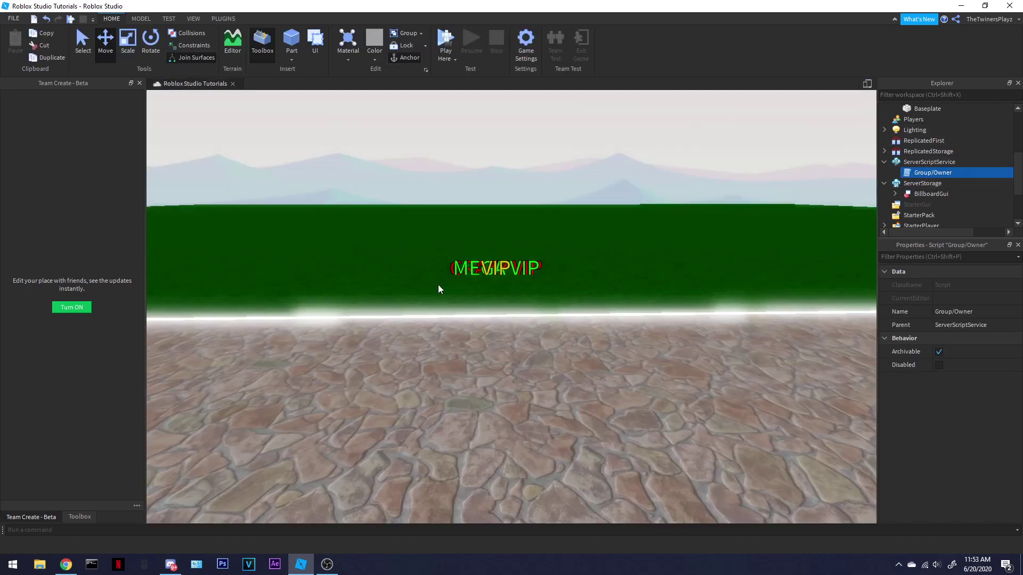
Step: Move BillboardGui into the model's ServerStorage and the three VIP GUIs into ReplicatedStorage
click(887, 164)
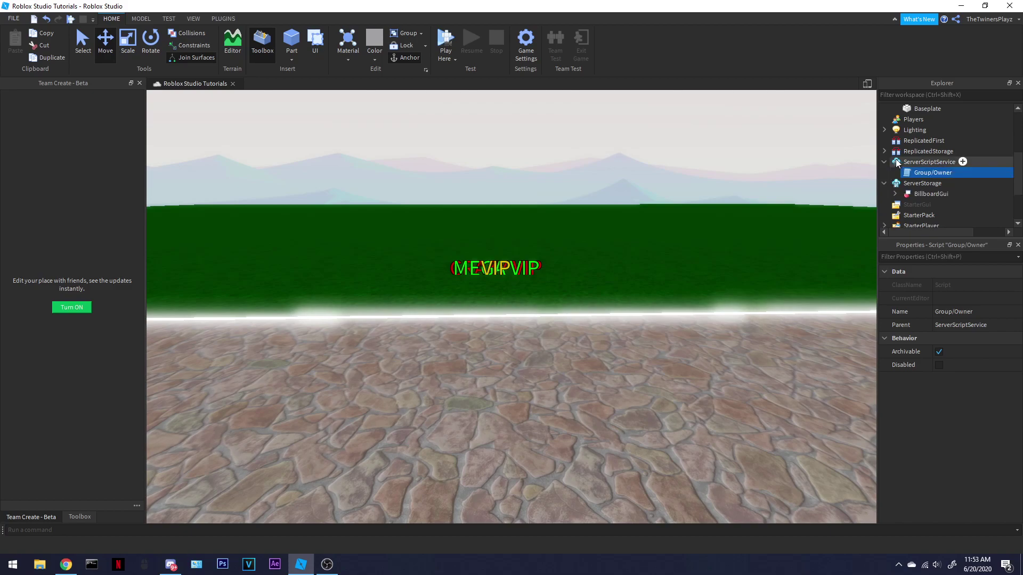
scroll(896, 159, up, 3)
click(907, 138)
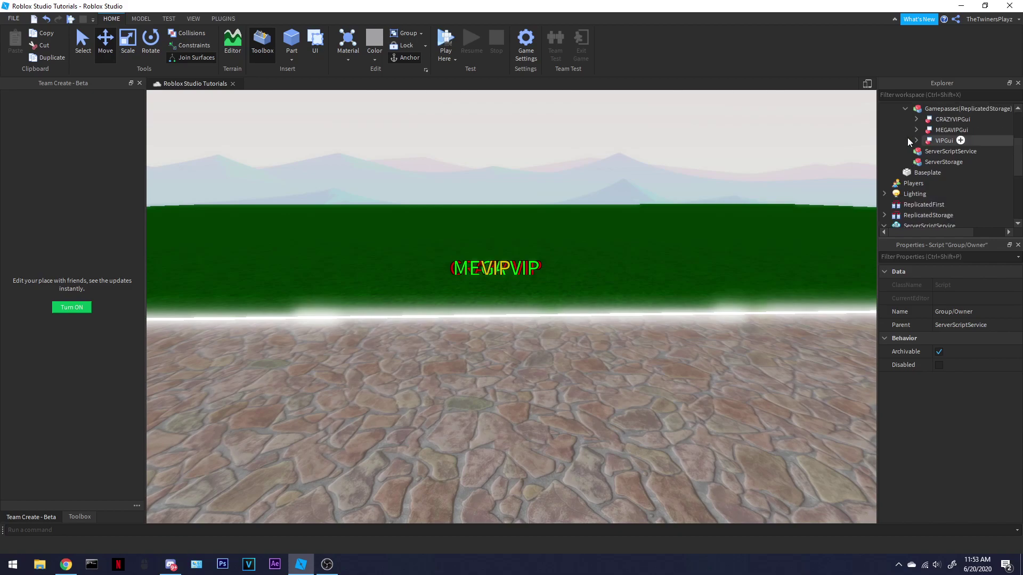
scroll(911, 160, down, 5)
mouse_move(919, 141)
mouse_down()
mouse_move(936, 146)
mouse_move(932, 120)
mouse_up()
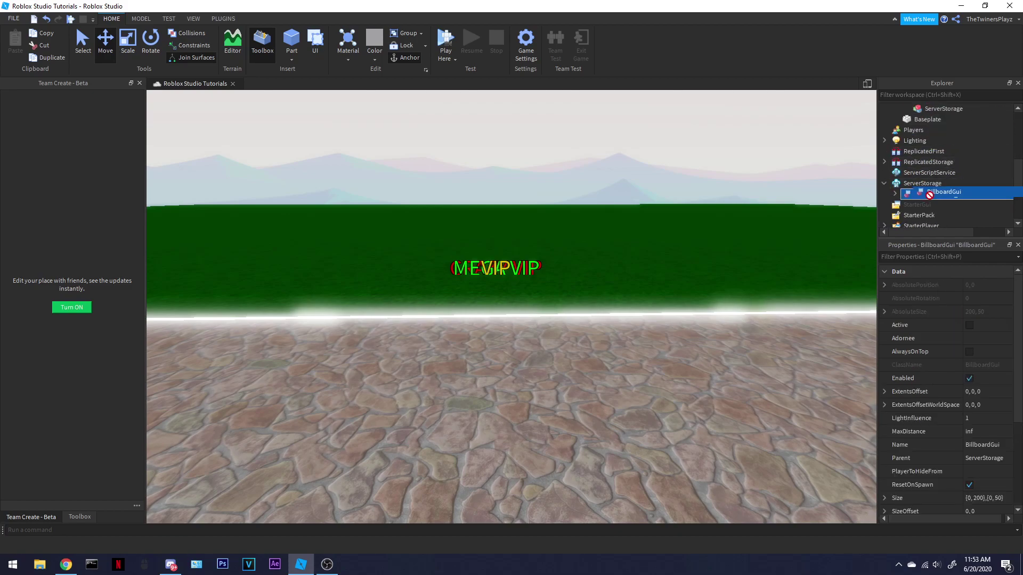
drag(927, 194, 927, 144)
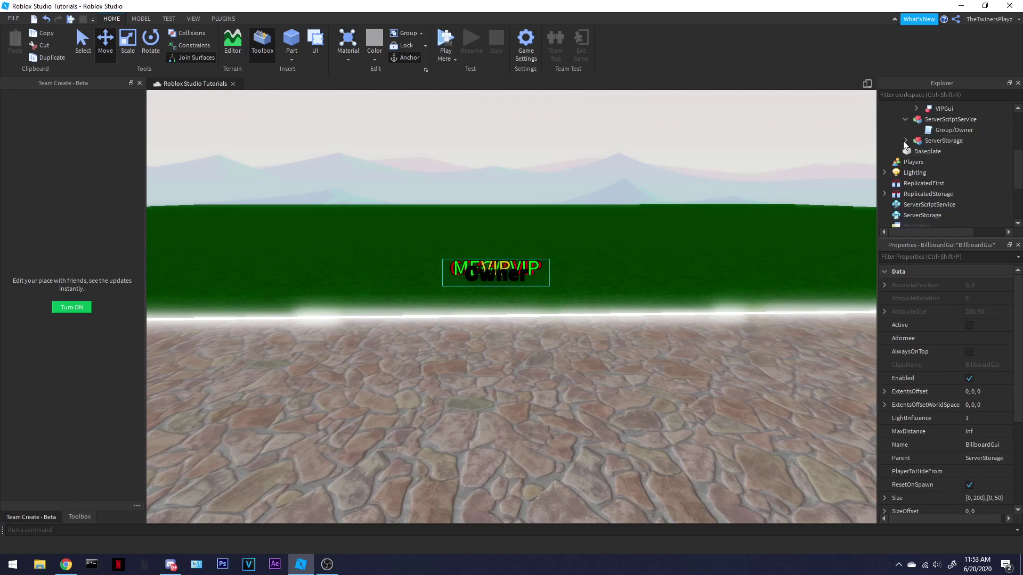
scroll(905, 148, down, 4)
scroll(910, 153, up, 3)
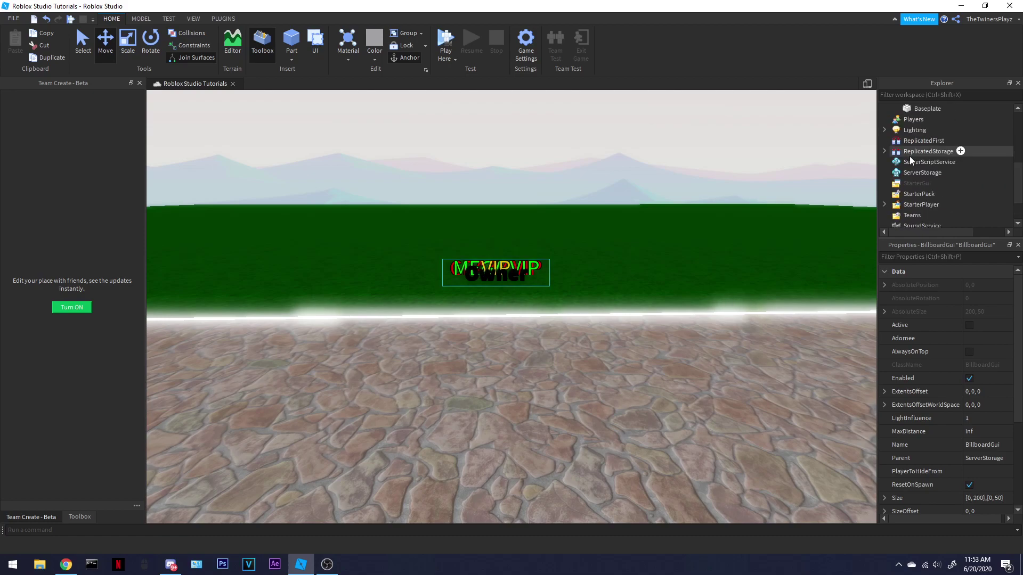
scroll(907, 170, up, 3)
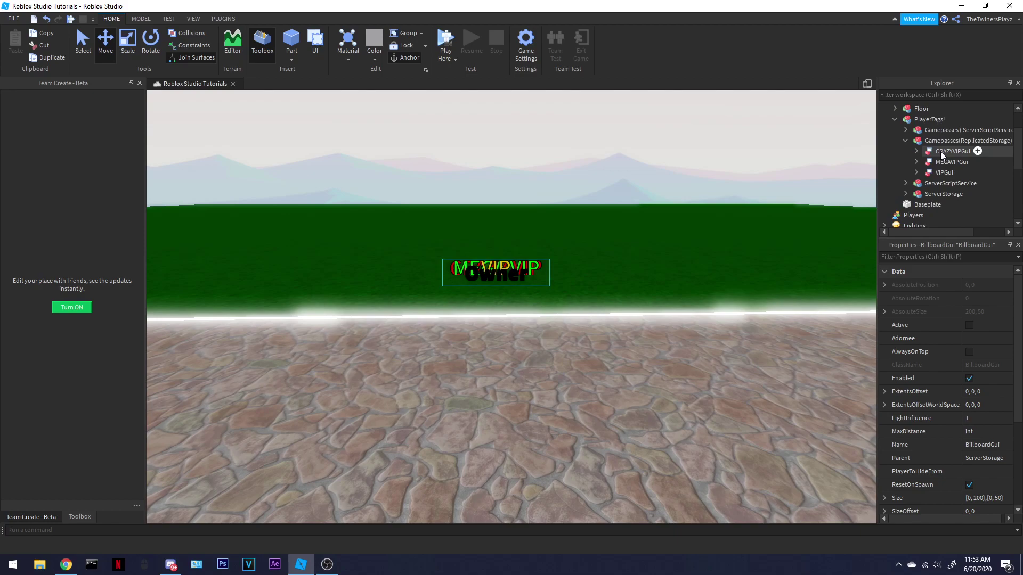
click(948, 151)
shift+click(992, 172)
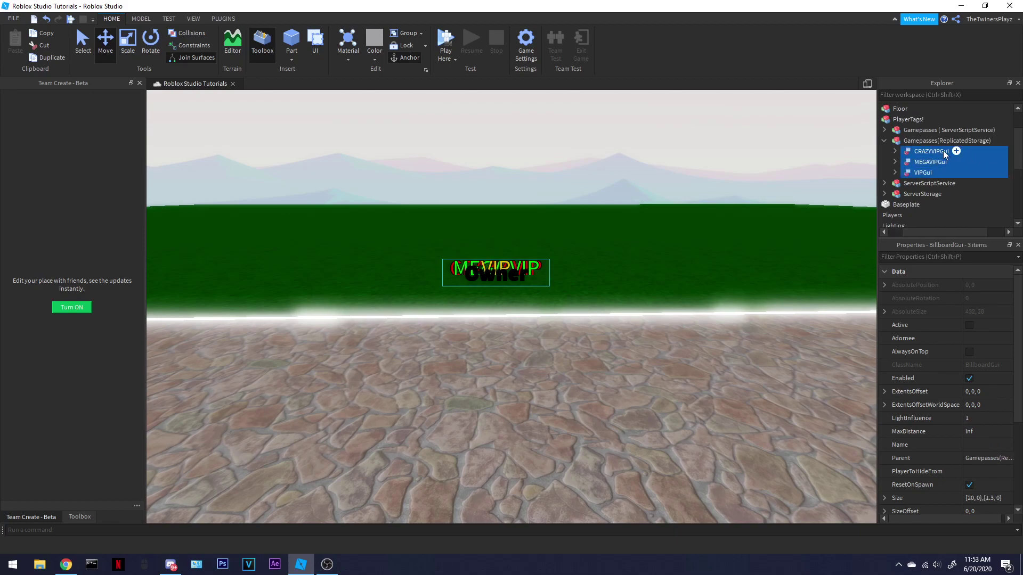
drag(988, 154, 911, 200)
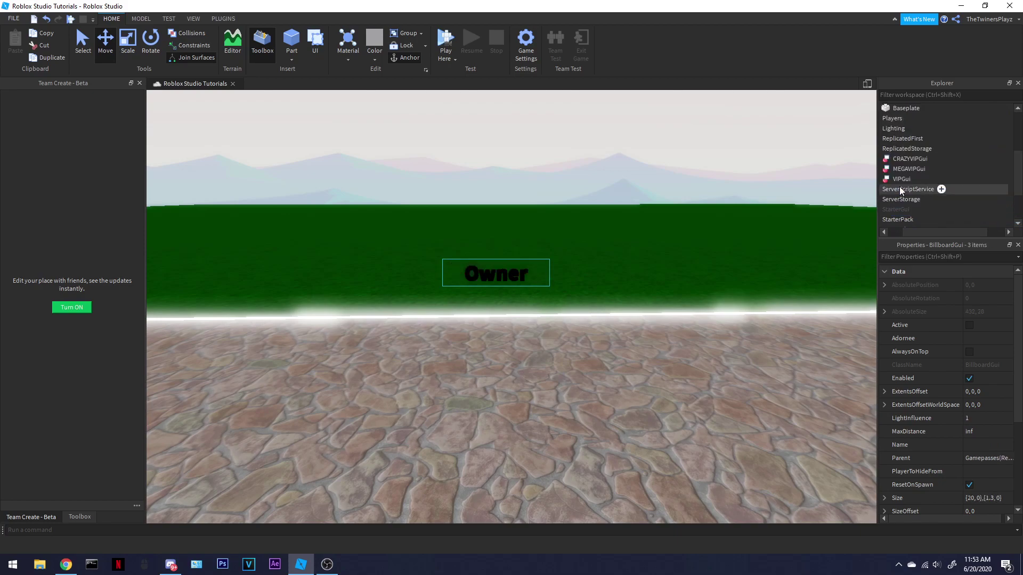
scroll(943, 160, up, 3)
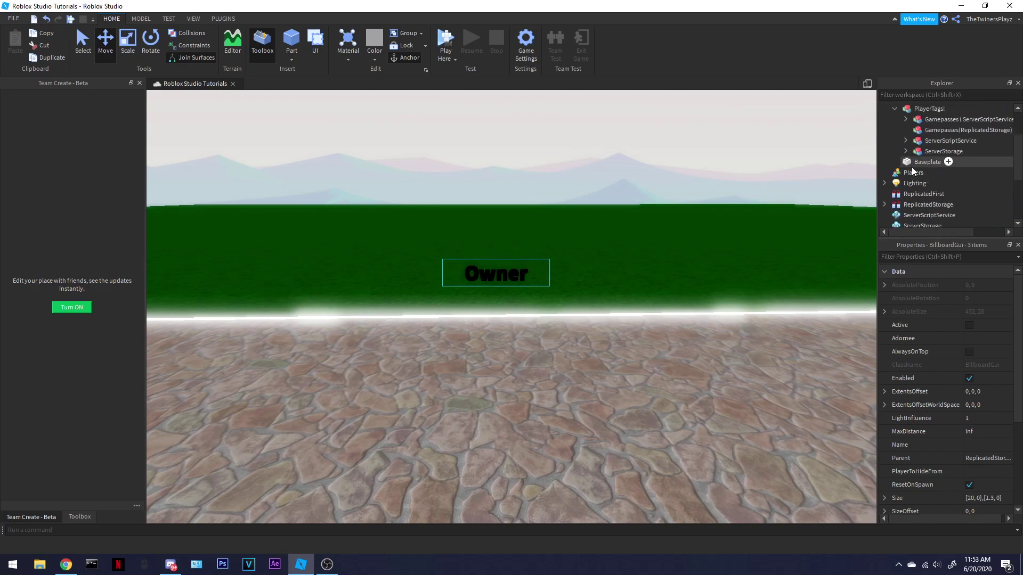
scroll(959, 161, up, 2)
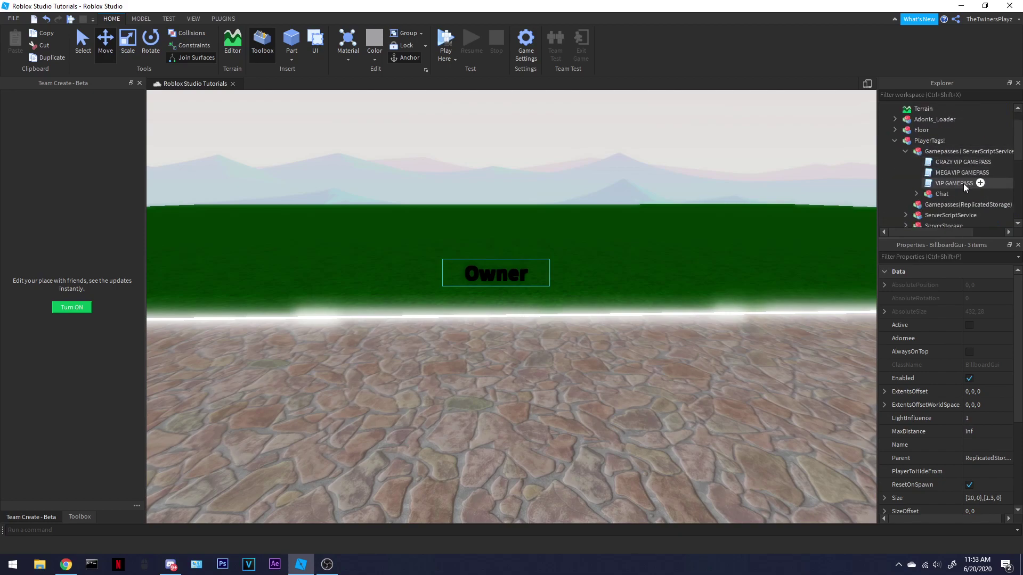
Step: Move the three GAMEPASS scripts and TagVIP into ServerScriptService
click(963, 161)
click(954, 183)
shift+click(964, 162)
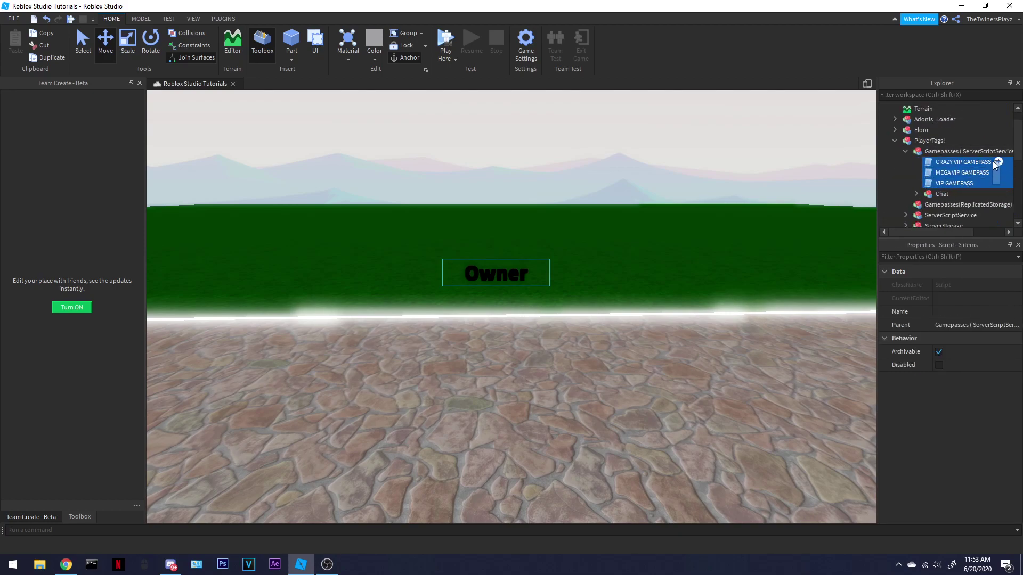
mouse_move(960, 172)
mouse_down()
mouse_move(948, 200)
mouse_move(913, 196)
mouse_up()
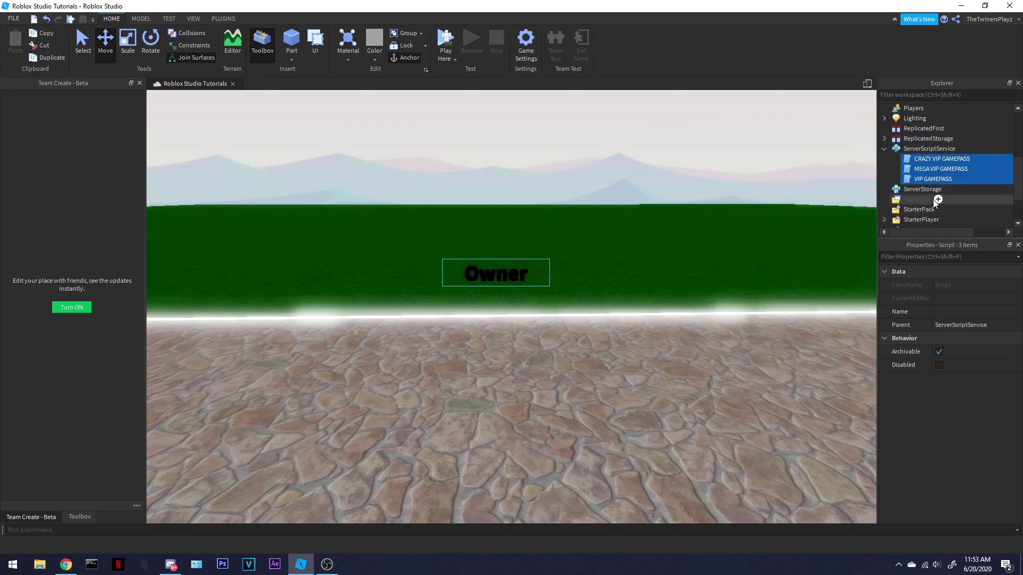
scroll(922, 204, up, 5)
click(951, 194)
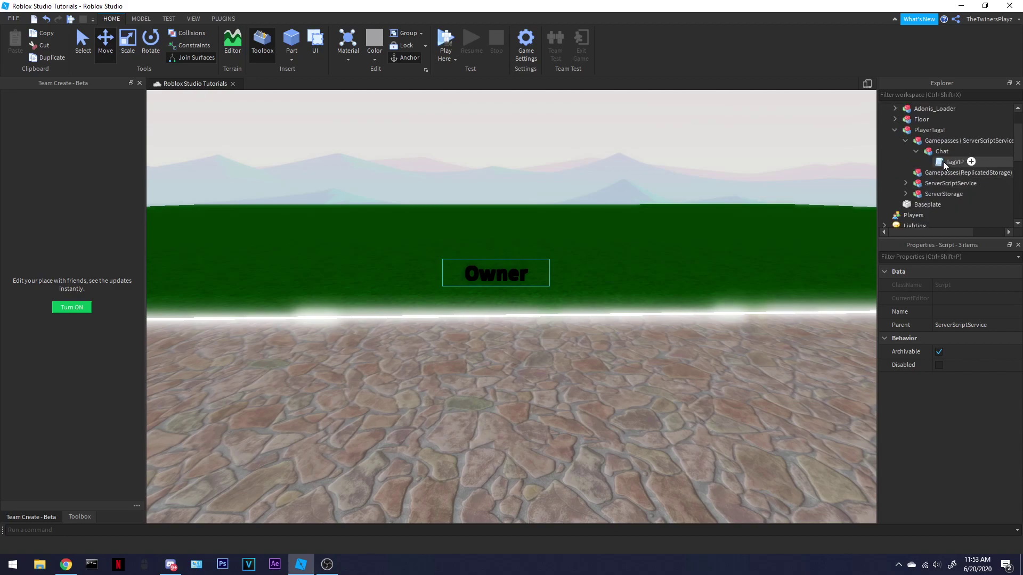
drag(951, 193, 930, 162)
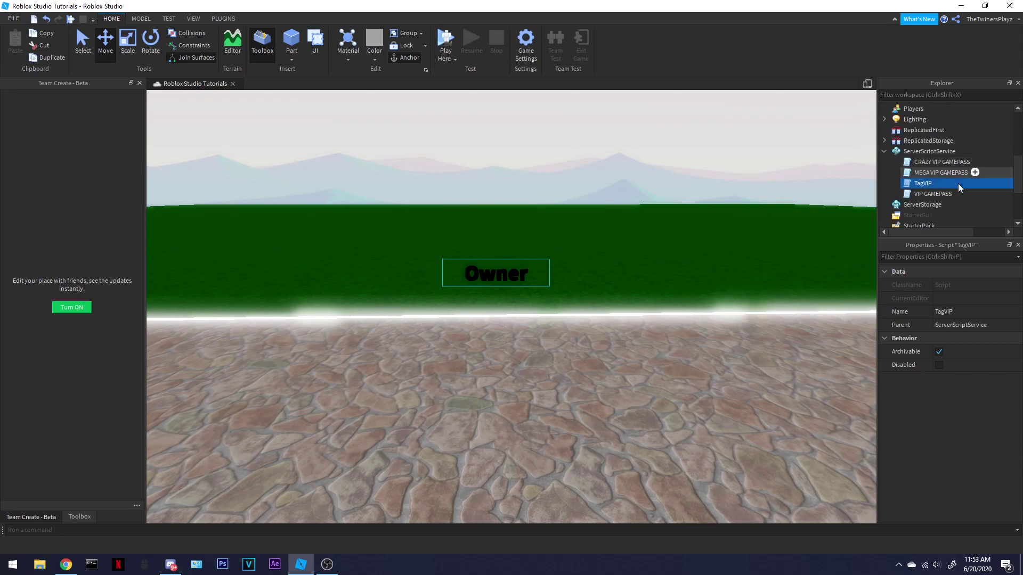
click(728, 192)
mouse_move(728, 192)
right_down()
mouse_move(720, 190)
mouse_move(725, 200)
right_up()
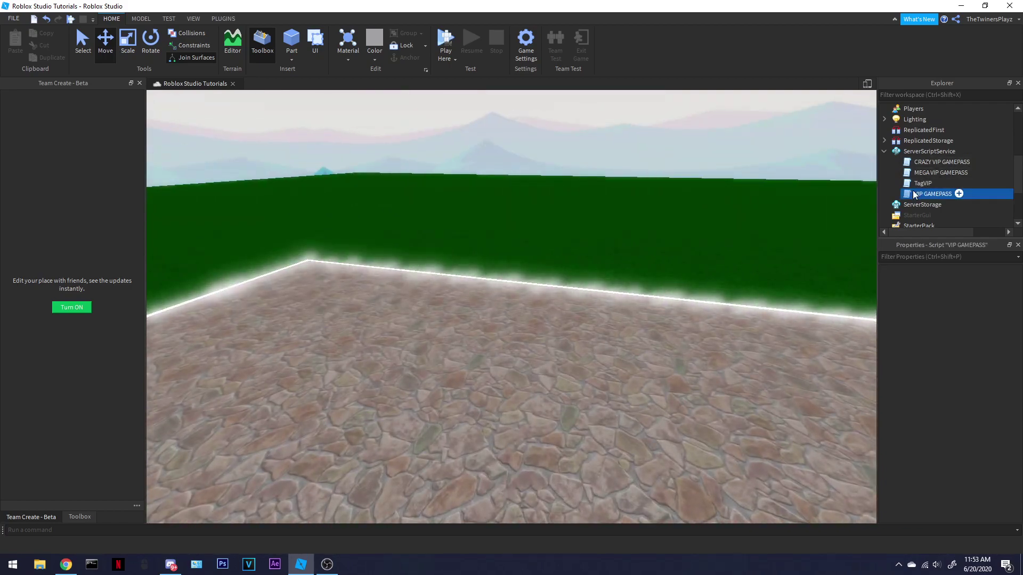
Step: Open TagVIP and review its three gamepass IDs, switching between Studio and the browser
double_click(923, 183)
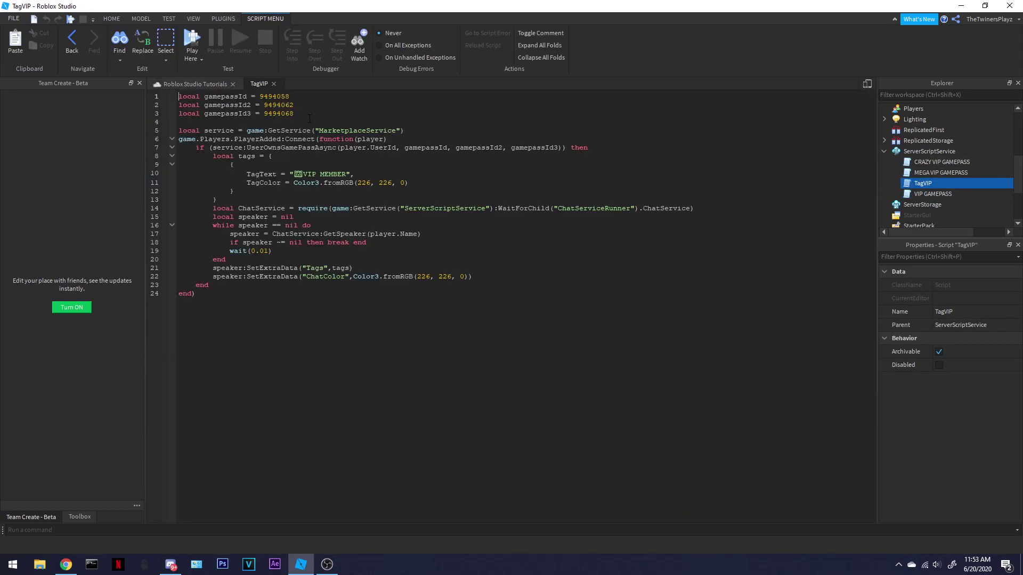
drag(296, 113, 178, 95)
click(277, 96)
key(alt+Tab)
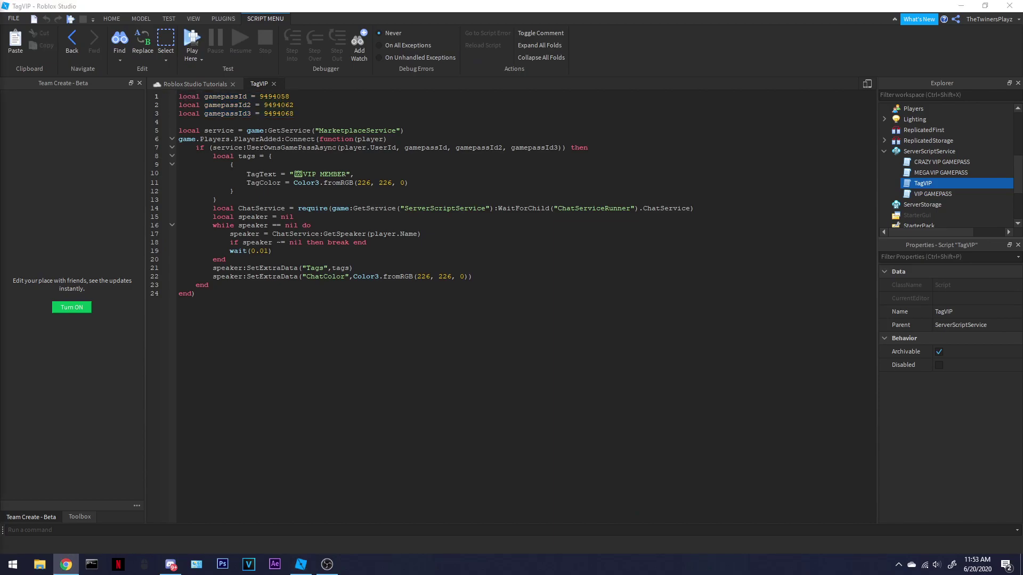
key(alt+Tab)
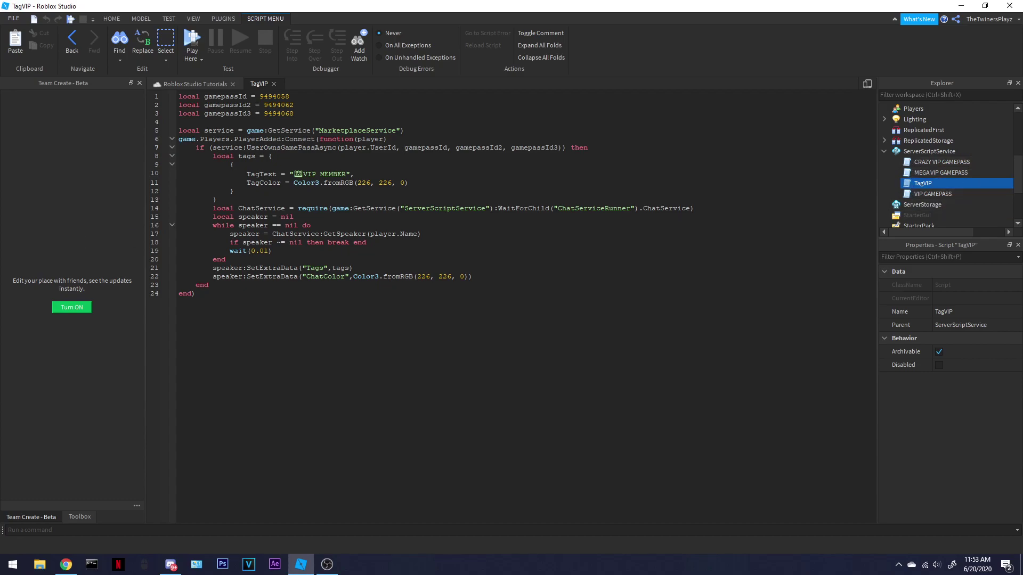
key(alt+Tab)
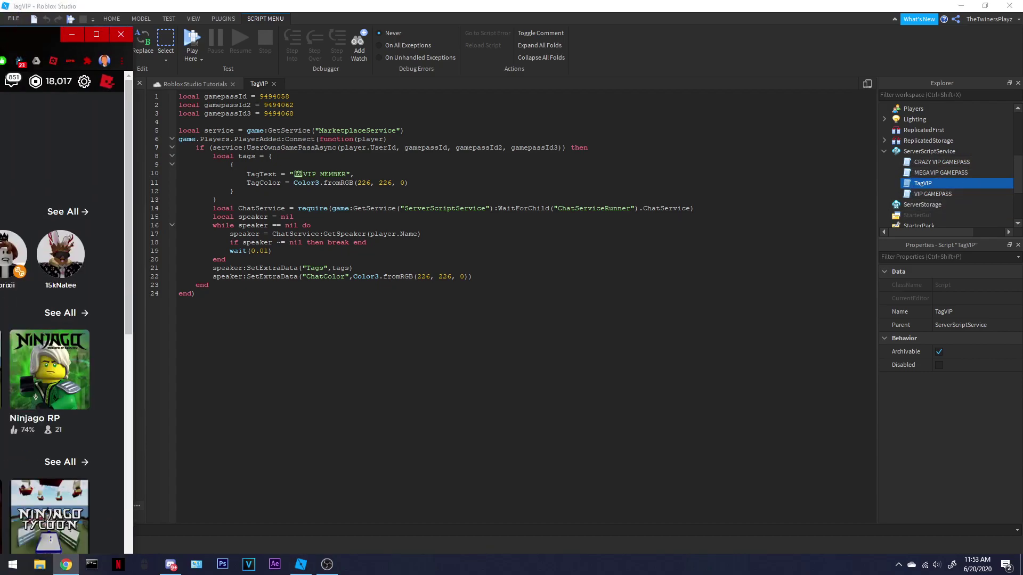
scroll(560, 239, down, 5)
scroll(516, 320, down, 2)
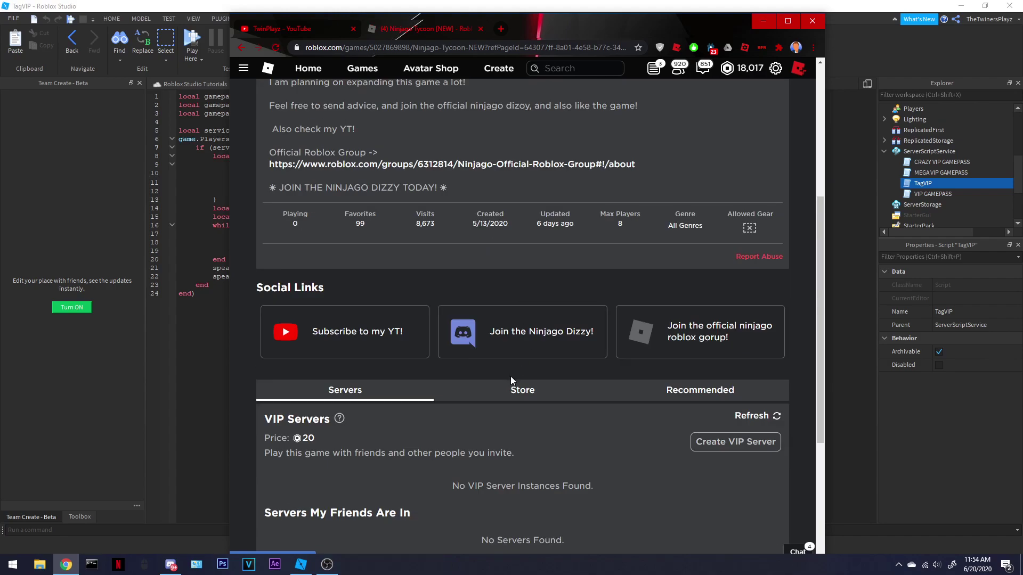
Step: Open the VIP RANK game pass page and confirm its ID 9494058 matches TagVIP
click(522, 392)
scroll(512, 328, down, 3)
scroll(494, 305, down, 2)
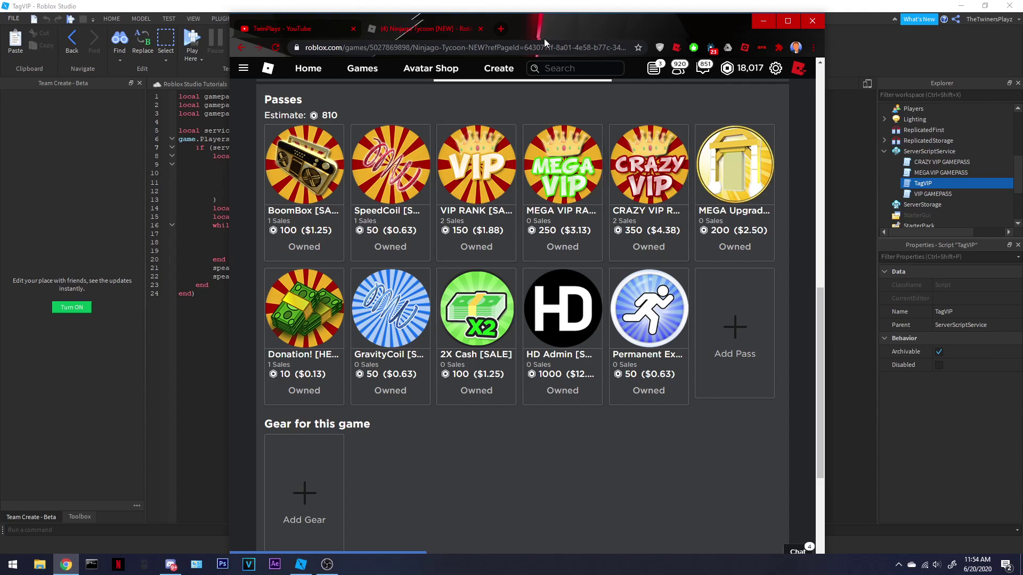
drag(542, 8, 0, 8)
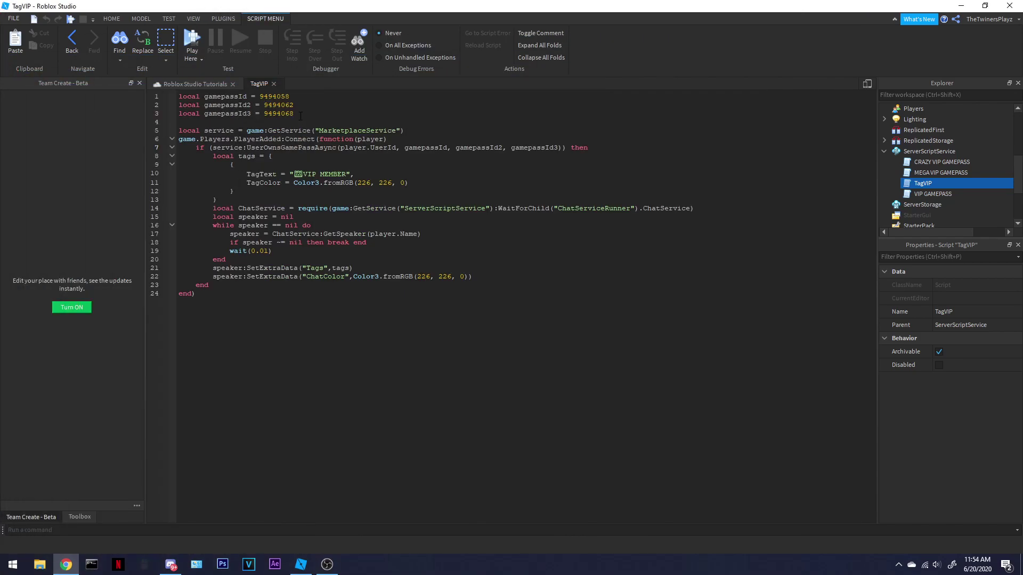
drag(300, 114, 263, 96)
click(240, 200)
click(67, 565)
drag(80, 40, 480, 40)
click(344, 67)
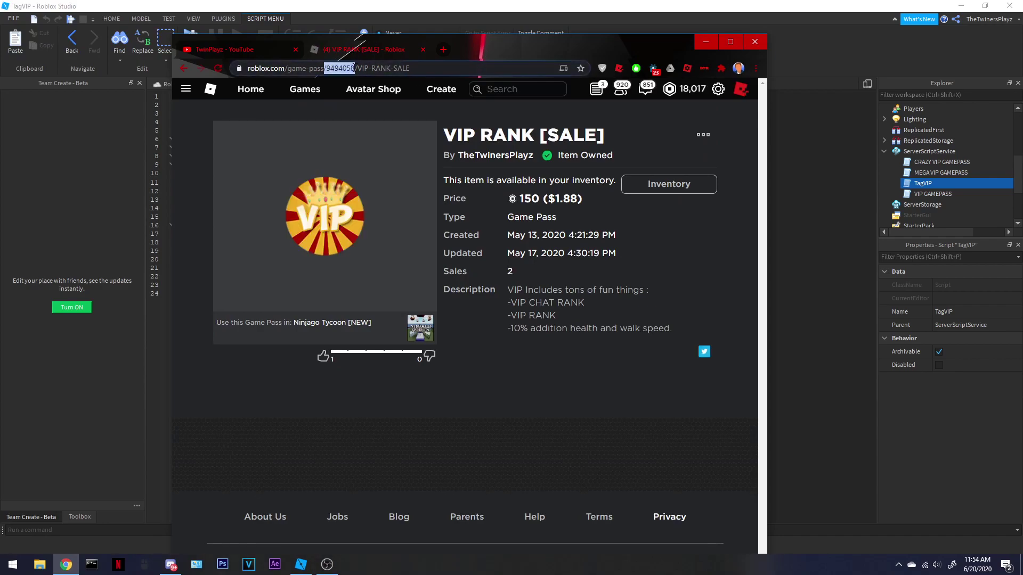
key(alt+Tab)
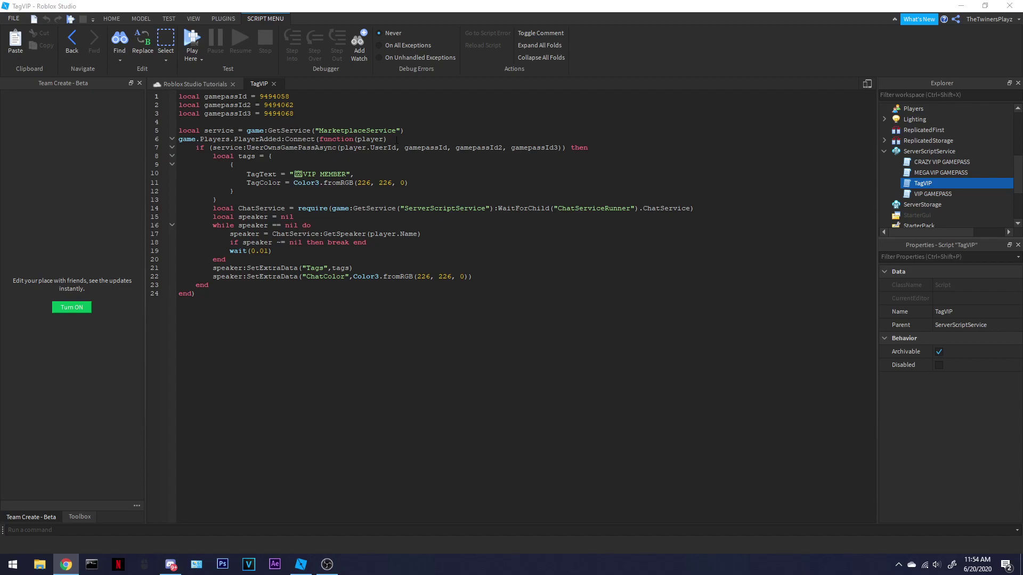
Step: Select and review the VIP MEMBER tag text on line 10
click(365, 174)
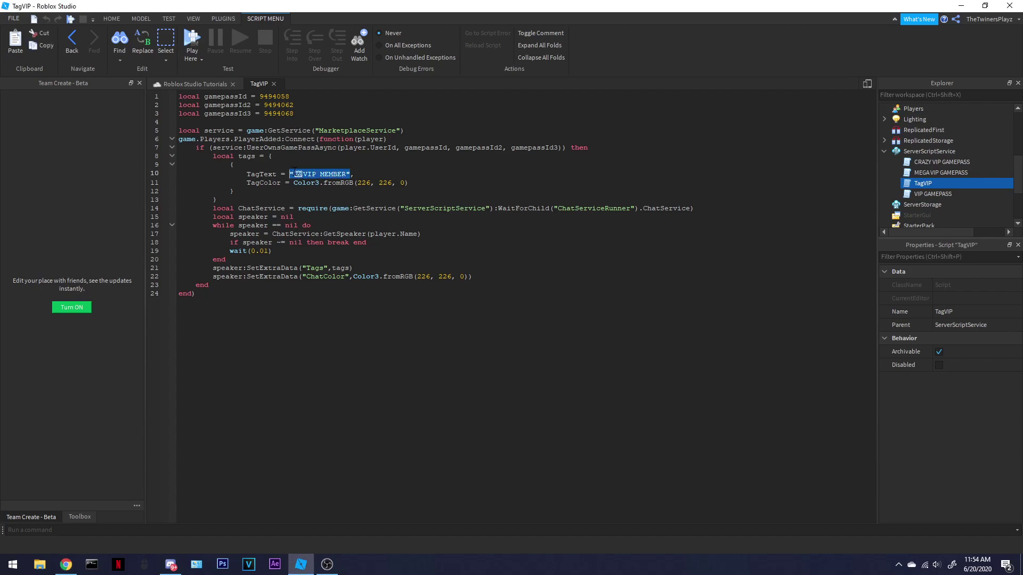
drag(295, 173, 317, 173)
click(351, 174)
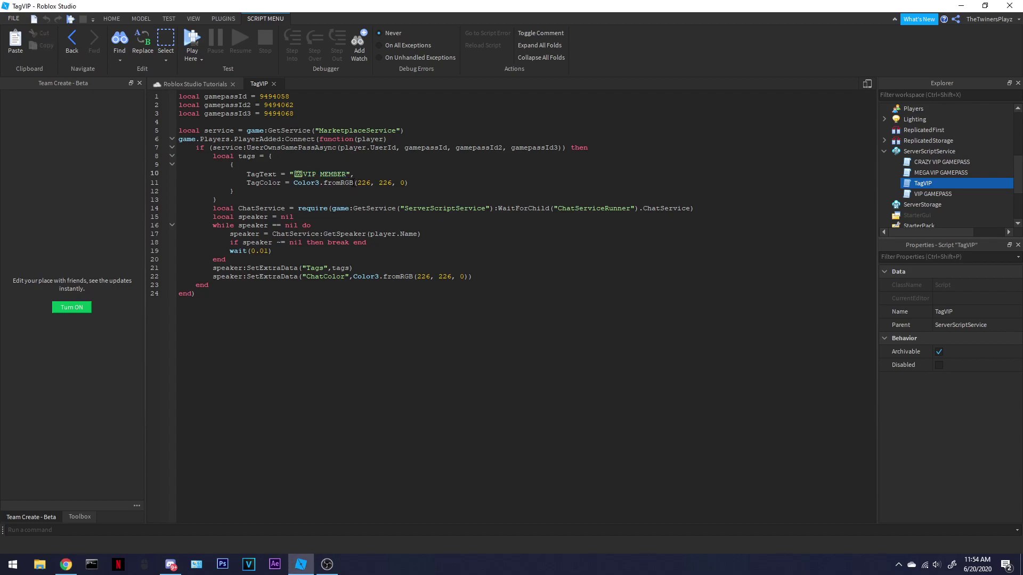
click(234, 191)
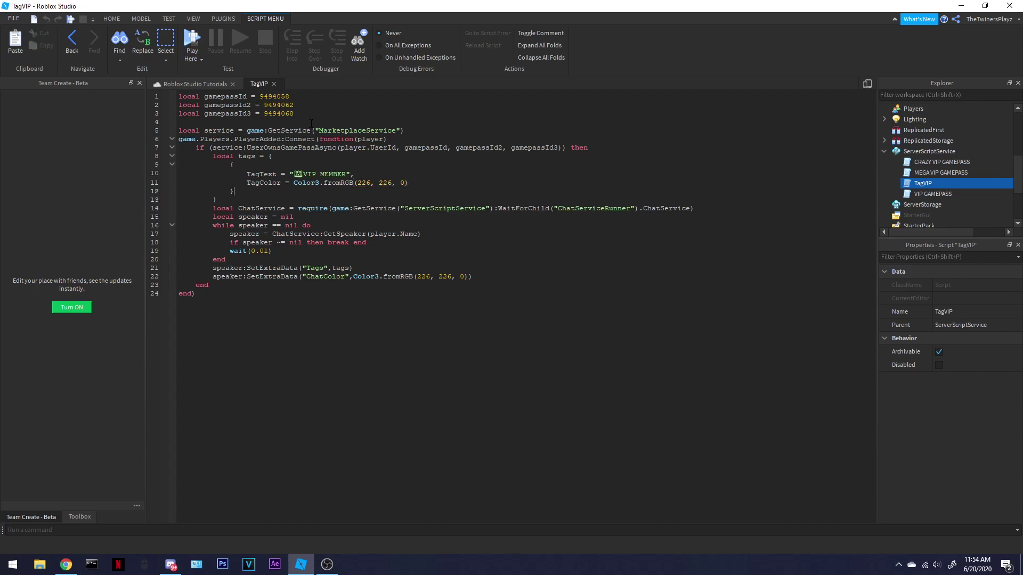
Step: Close TagVIP and playtest the place, sending a chat message to check the VIP MEMBER tag
click(276, 83)
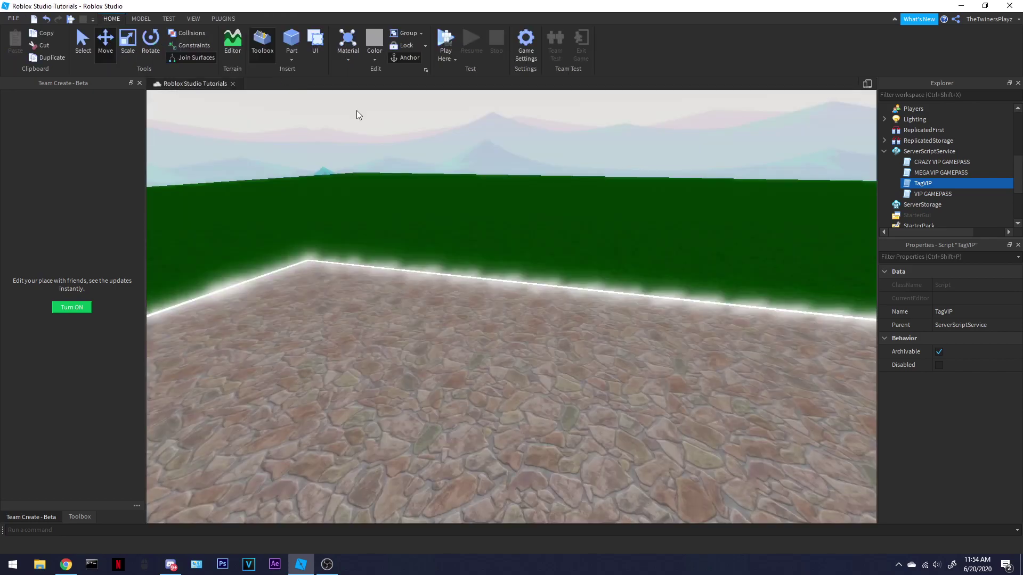
click(444, 41)
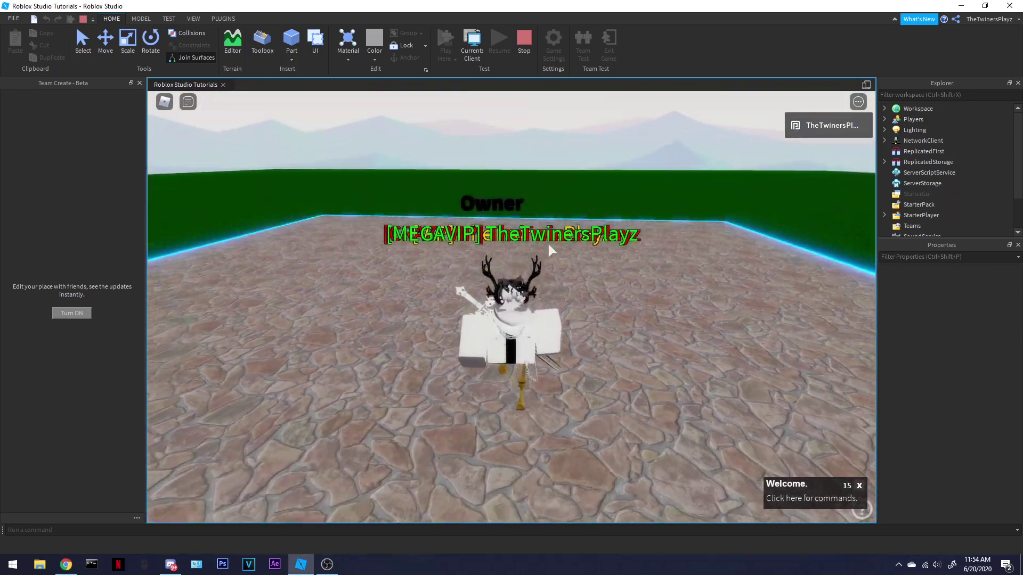
key(slash)
text(asdf)
key(Return)
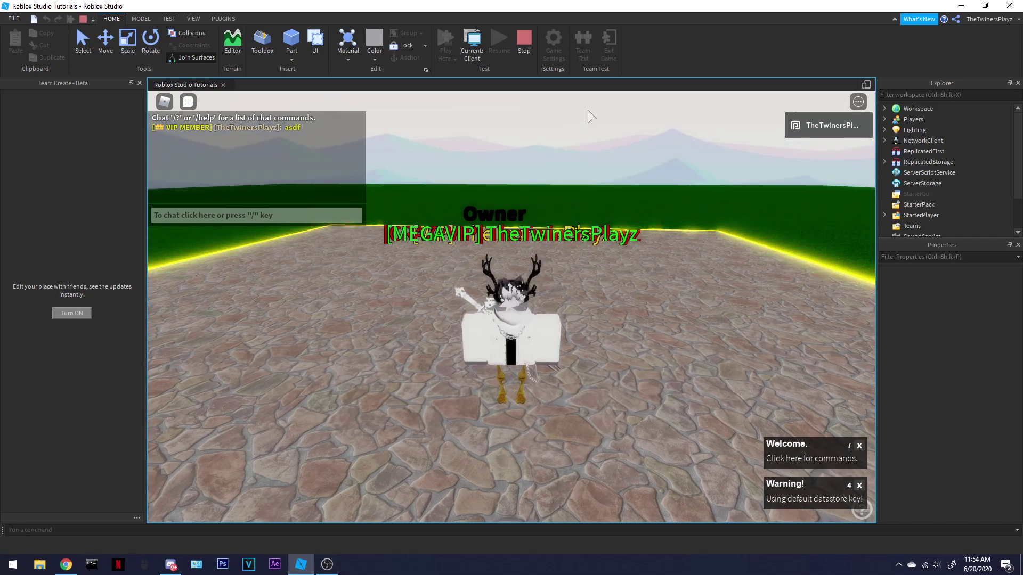
Step: Screenshot the tagged character from the View tools and orbit the camera around it
click(194, 19)
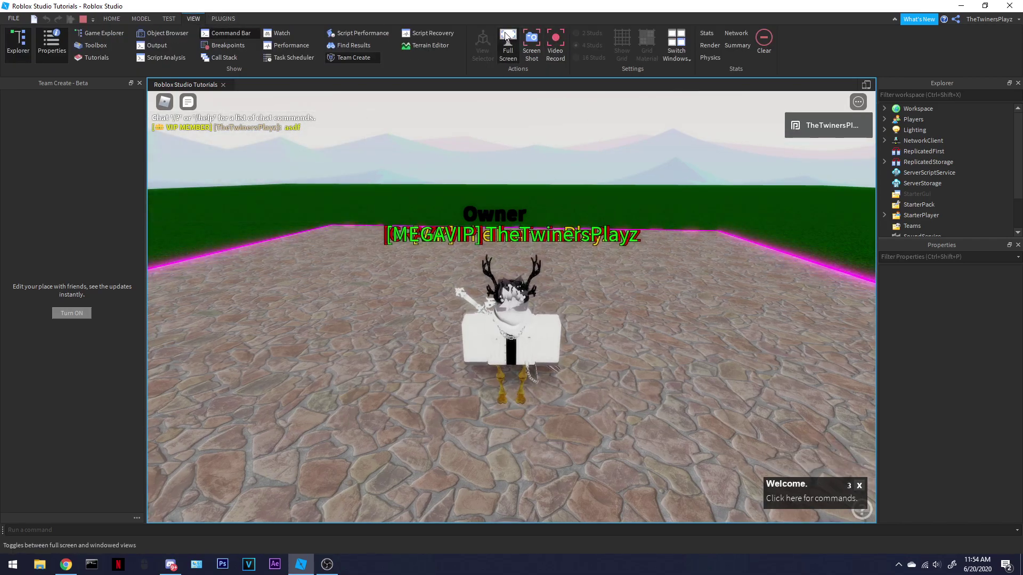
click(531, 45)
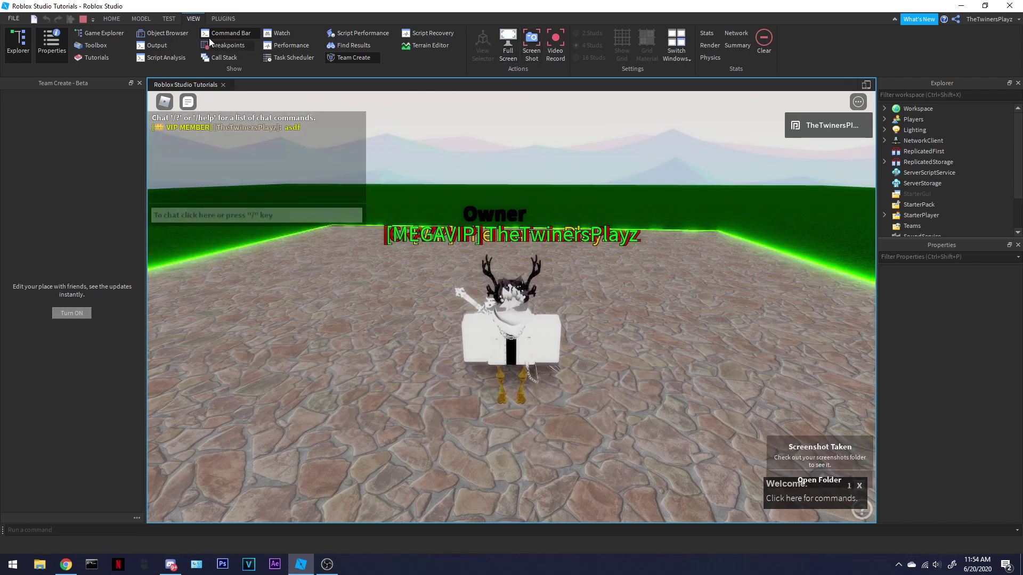
click(121, 18)
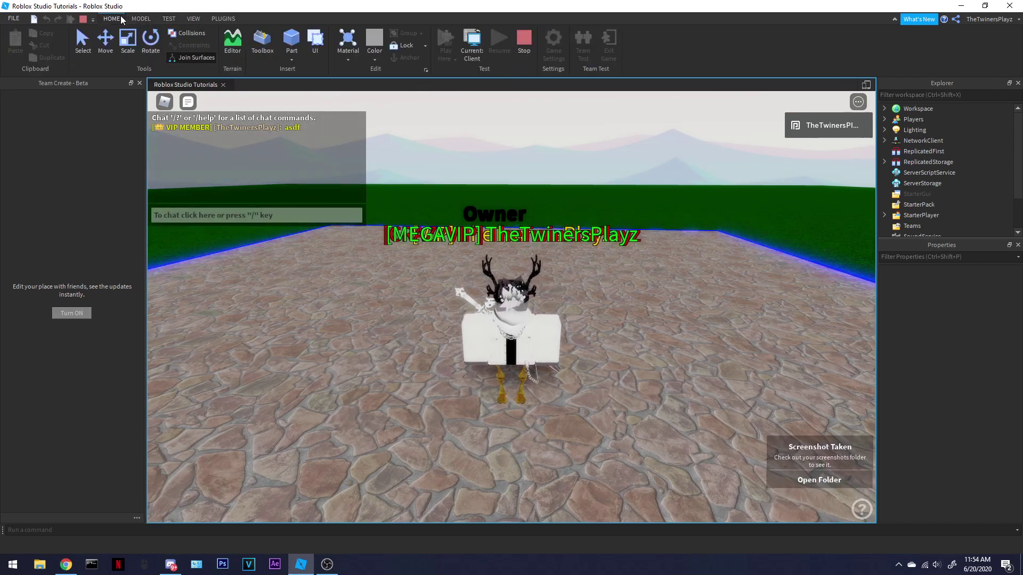
mouse_move(479, 240)
right_down()
mouse_move(284, 136)
mouse_move(549, 204)
mouse_move(613, 258)
mouse_move(409, 193)
mouse_move(506, 245)
mouse_move(538, 207)
mouse_move(636, 234)
right_up()
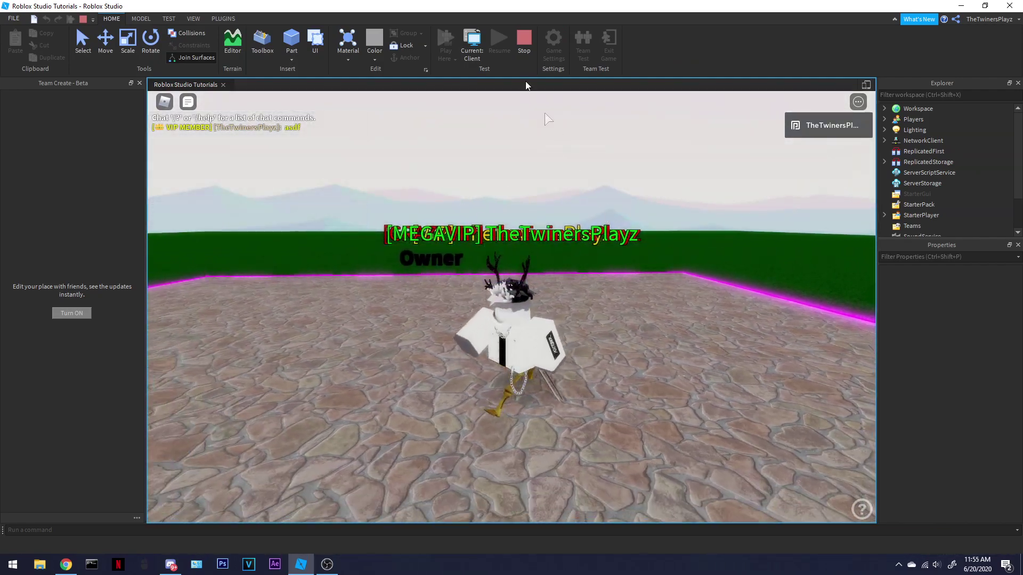
Step: Stop the playtest and open the MEGA VIP, VIP and CRAZY VIP GAMEPASS scripts
key(shift+F5)
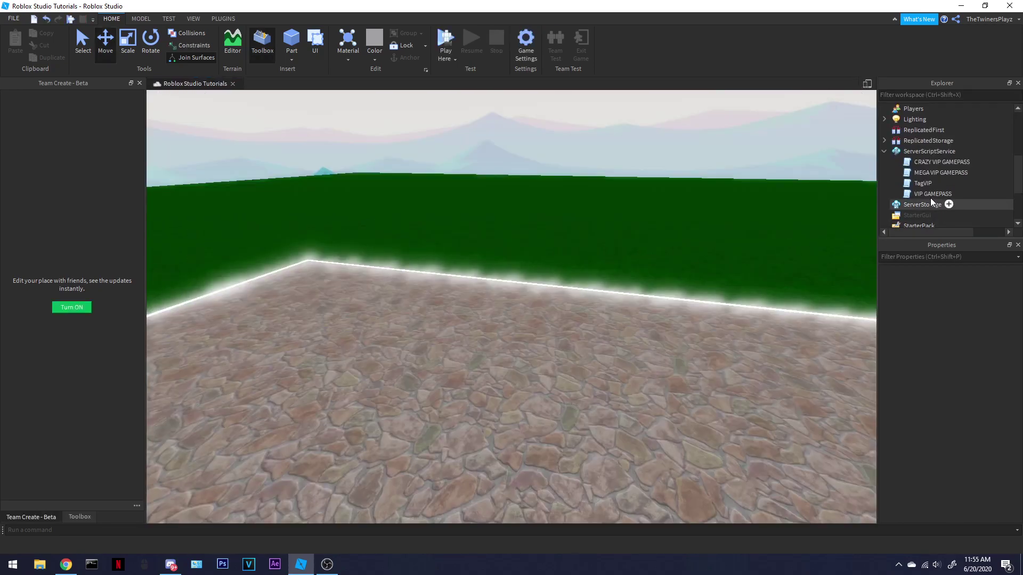
click(923, 183)
click(911, 176)
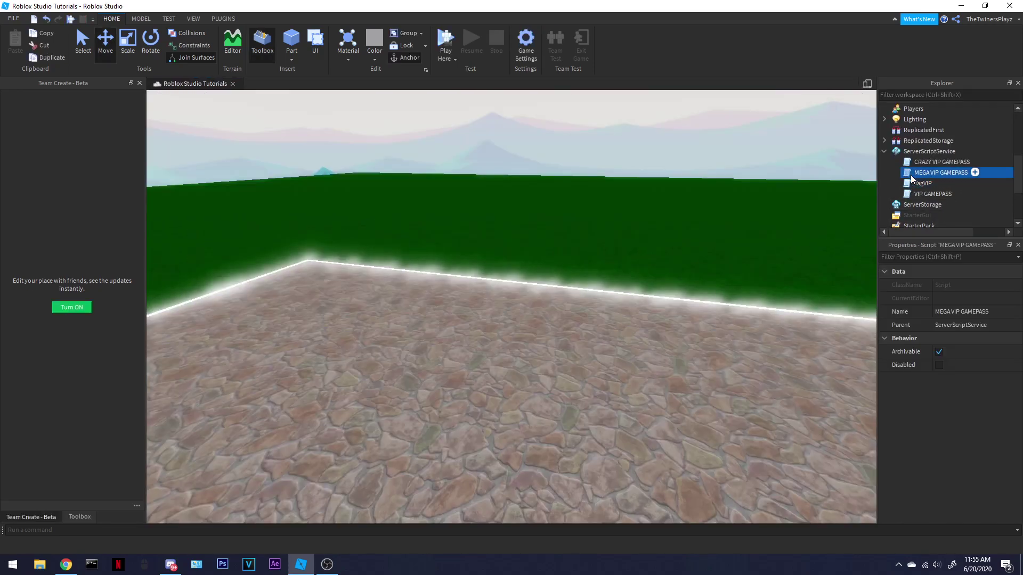
double_click(908, 173)
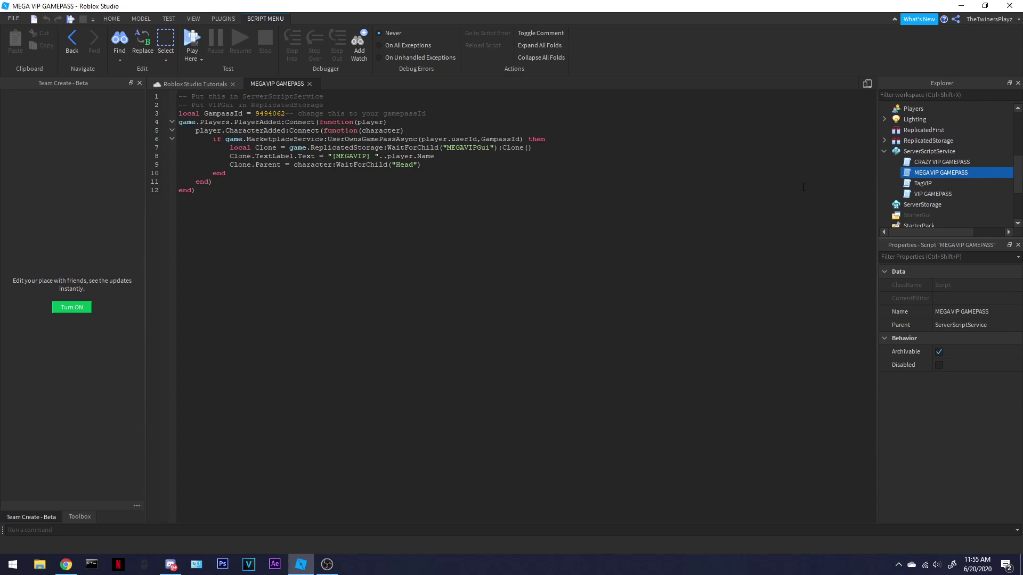
double_click(916, 194)
double_click(941, 162)
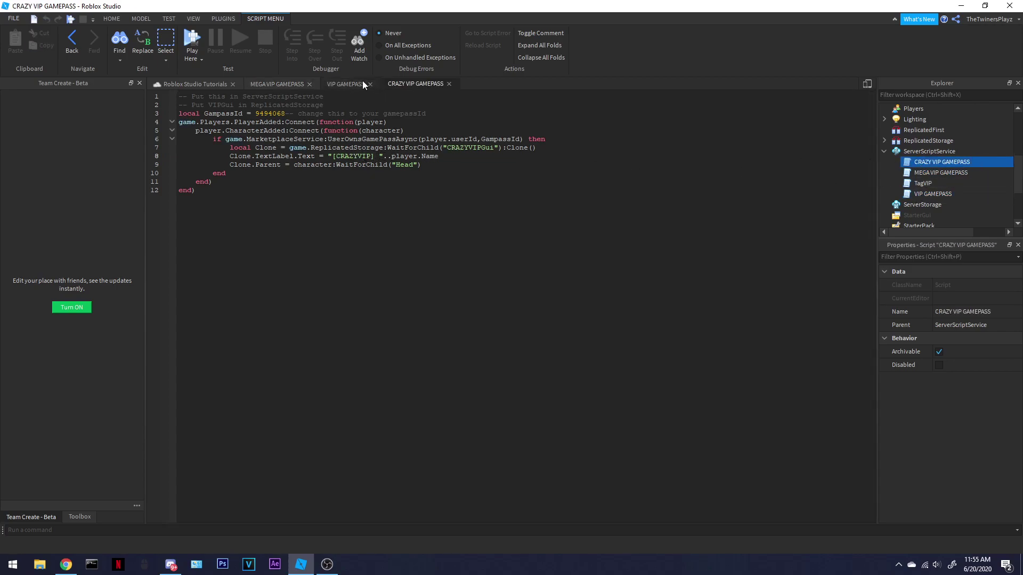
Step: Review the VIP and MEGA VIP GAMEPASS scripts, then switch to the browser
click(345, 83)
click(280, 84)
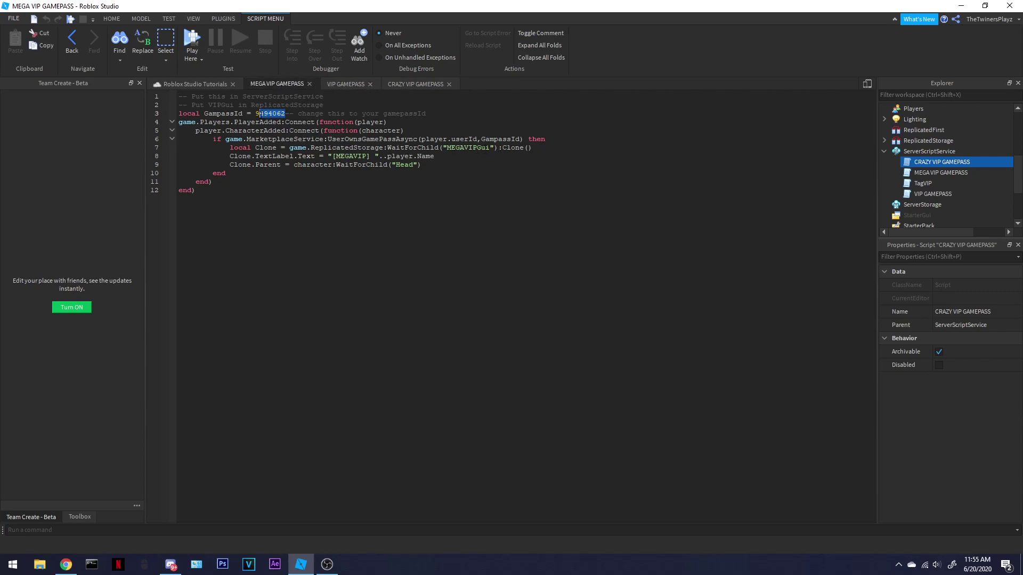
key(alt+Tab)
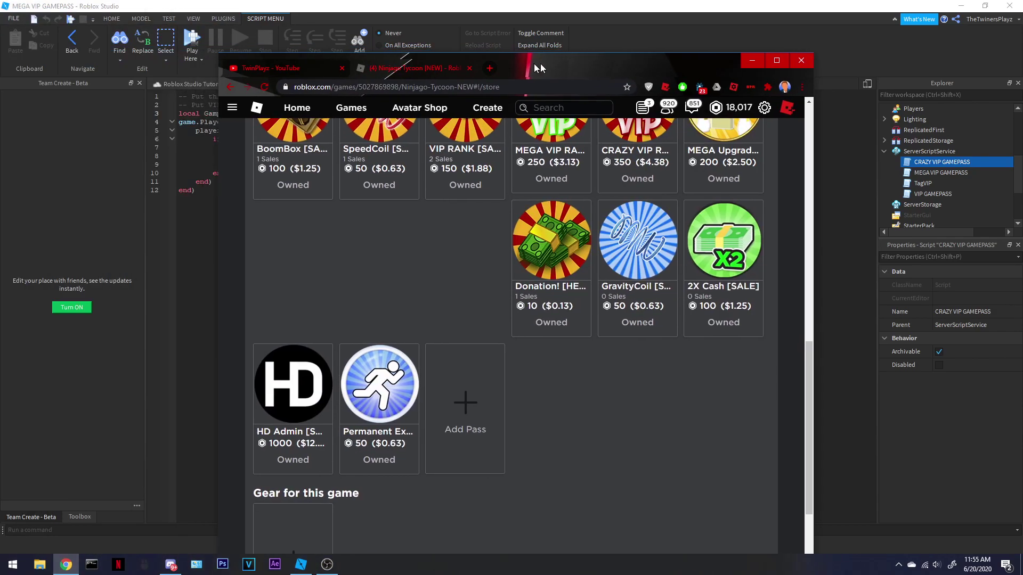
Step: Create a '2x Gamepass' pass using the 2x Gamepass.png image
drag(534, 63, 624, 40)
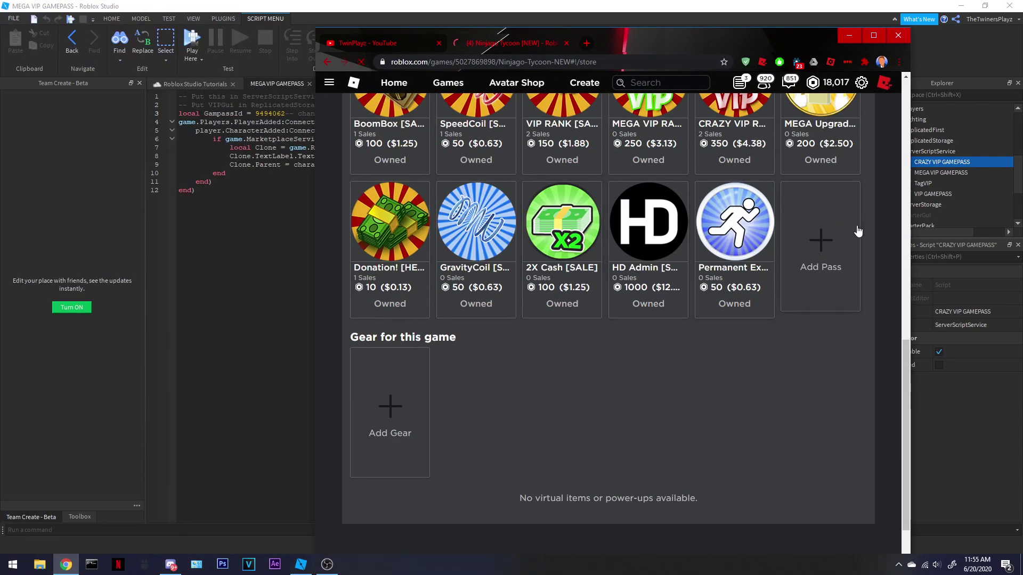
click(858, 232)
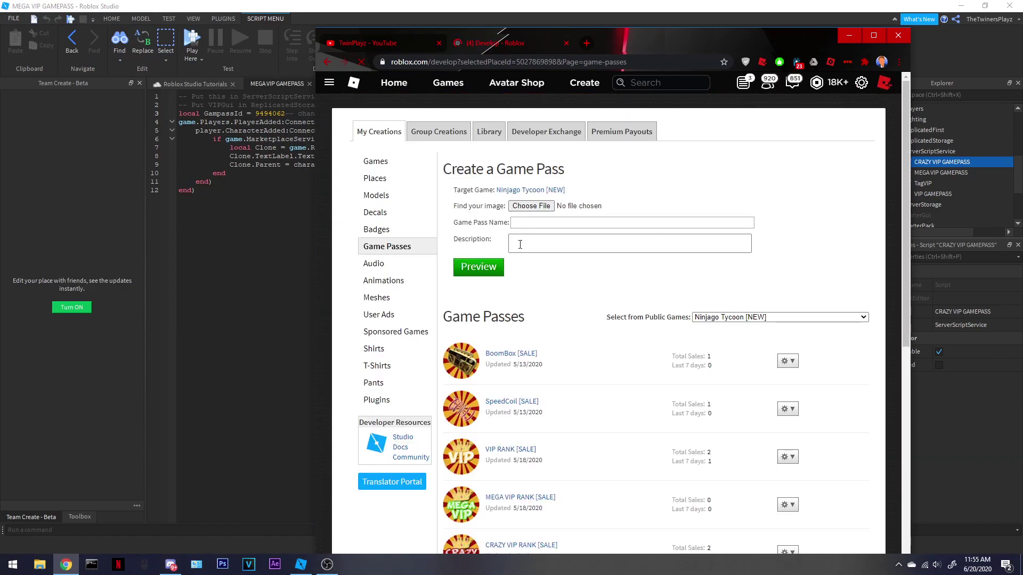
click(531, 205)
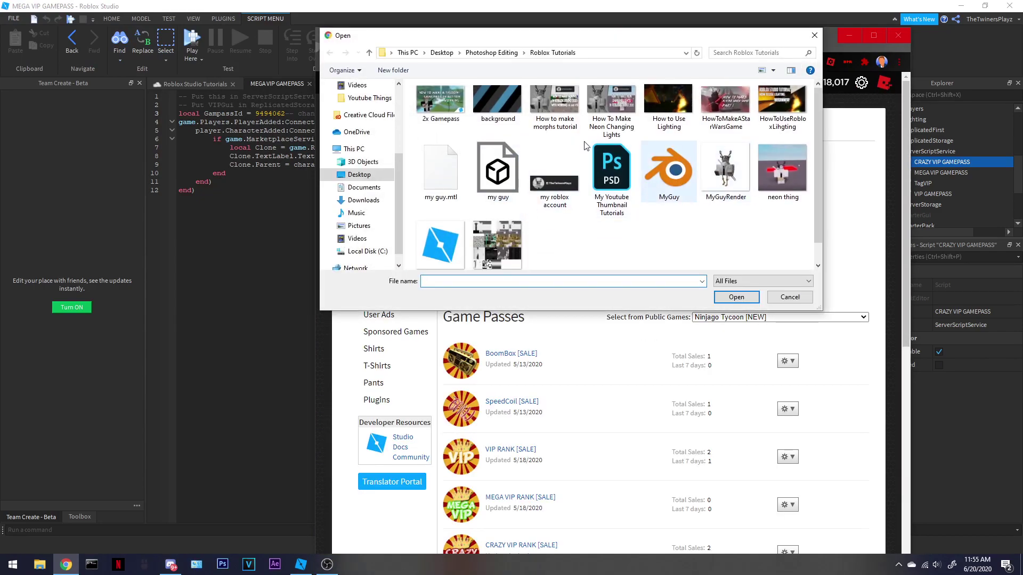
double_click(441, 104)
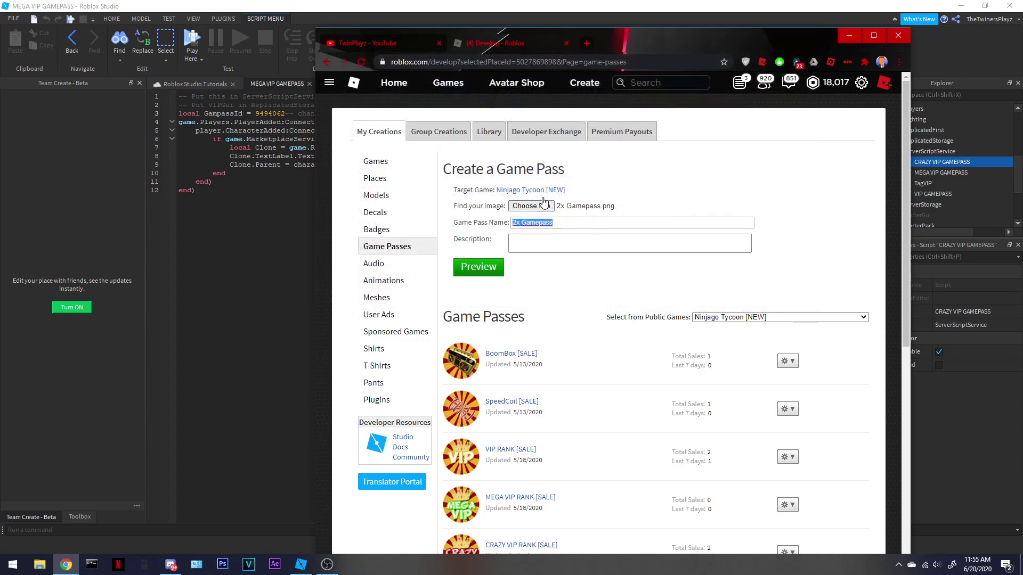
click(479, 266)
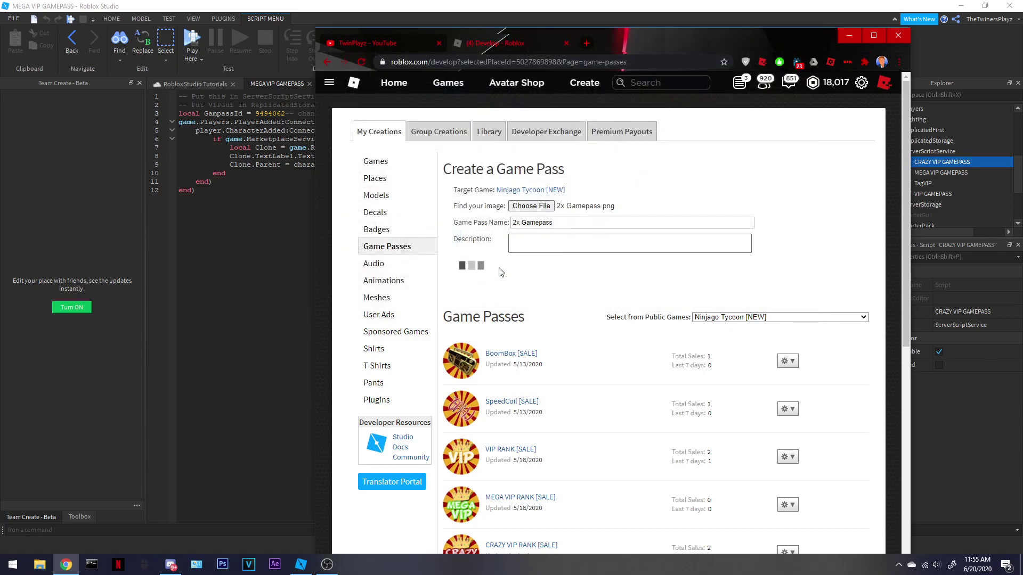
click(491, 290)
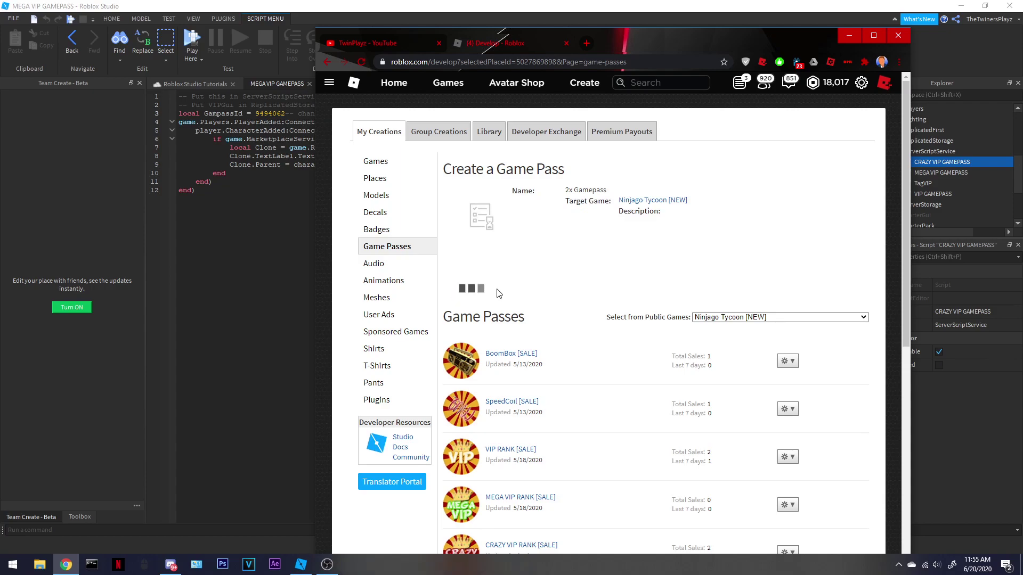
scroll(560, 320, down, 5)
scroll(595, 361, down, 3)
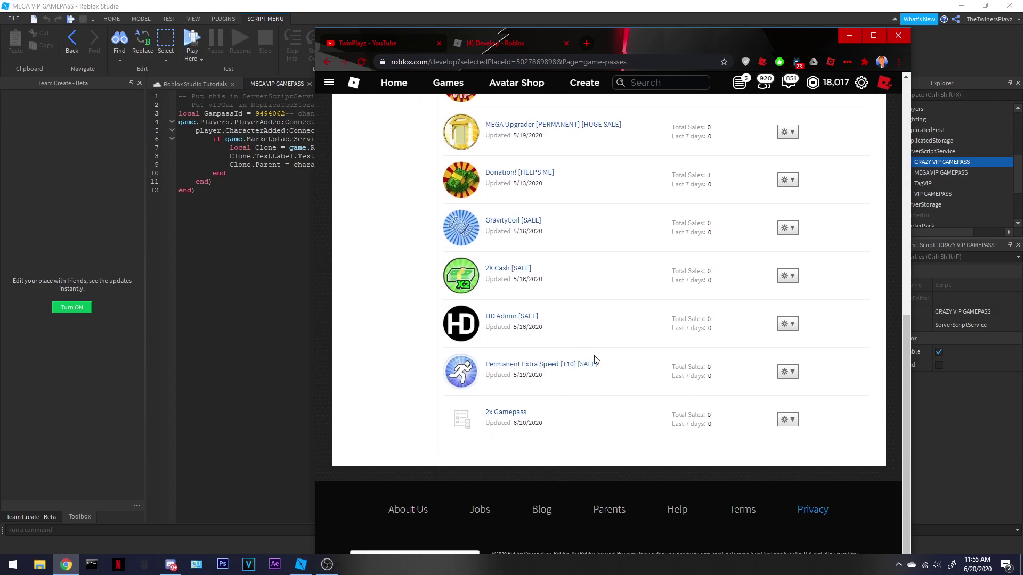
Step: Open the 2x Gamepass Sales settings and move the browser aside
click(788, 419)
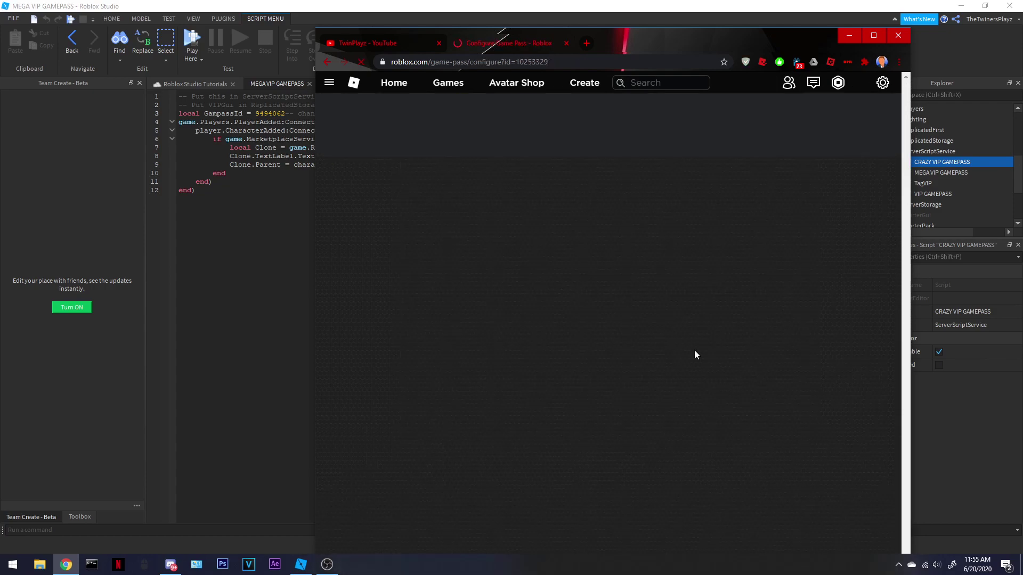
click(366, 179)
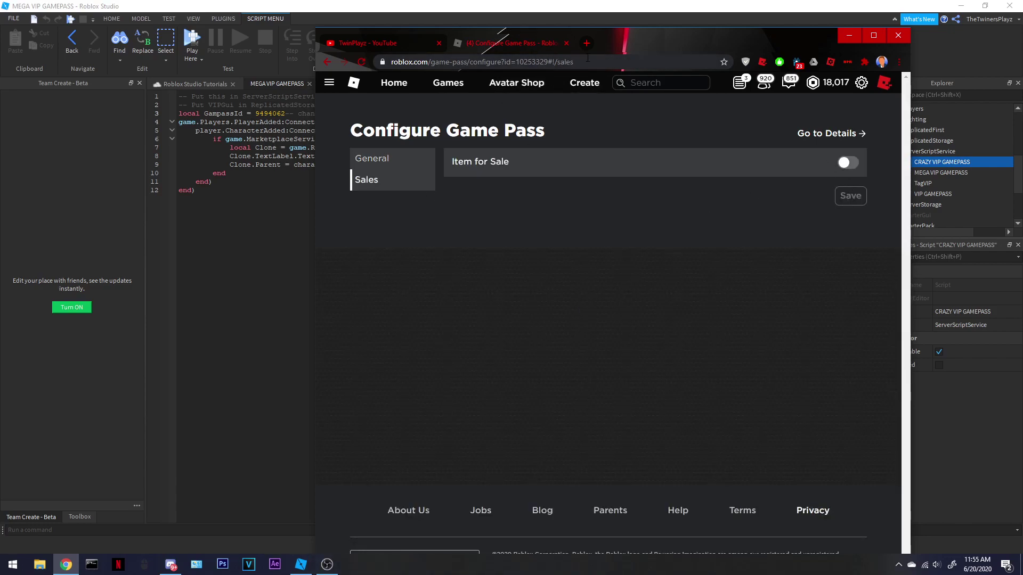
drag(607, 40, 210, 94)
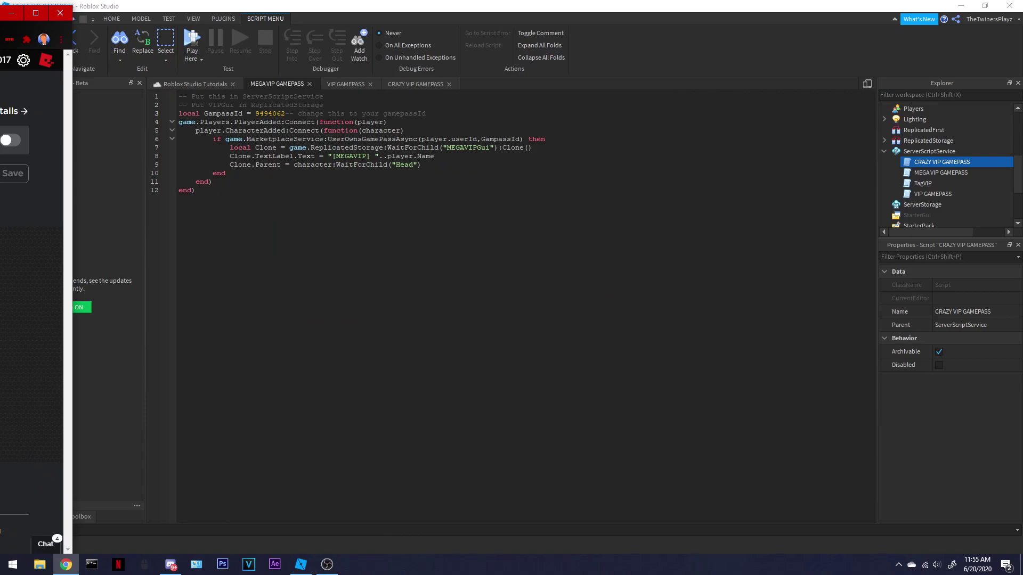
Step: Close the three gamepass script tabs and move the four gamepass scripts into the Gamepasses folder
drag(32, 8, 1, 8)
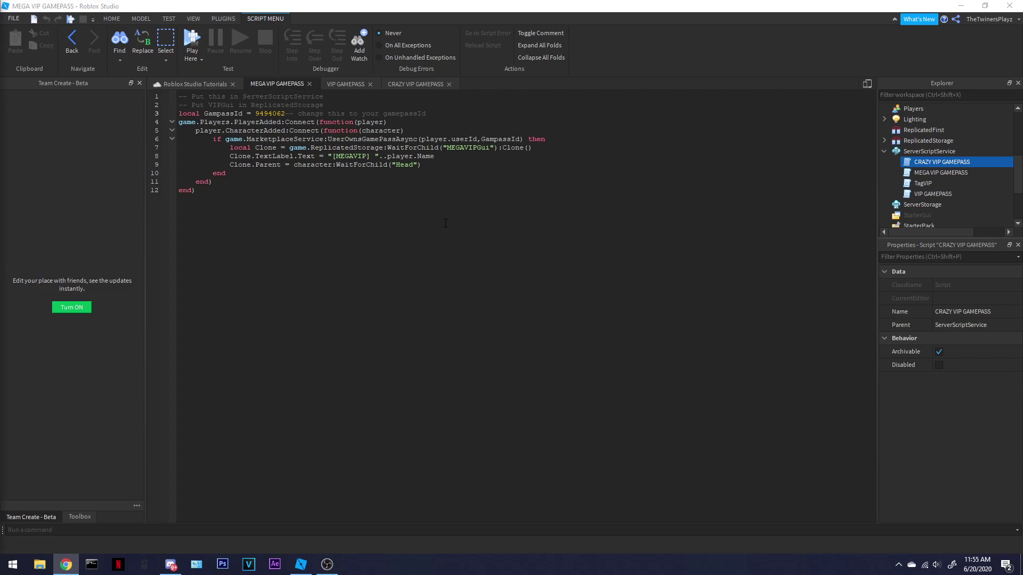
click(415, 84)
click(449, 84)
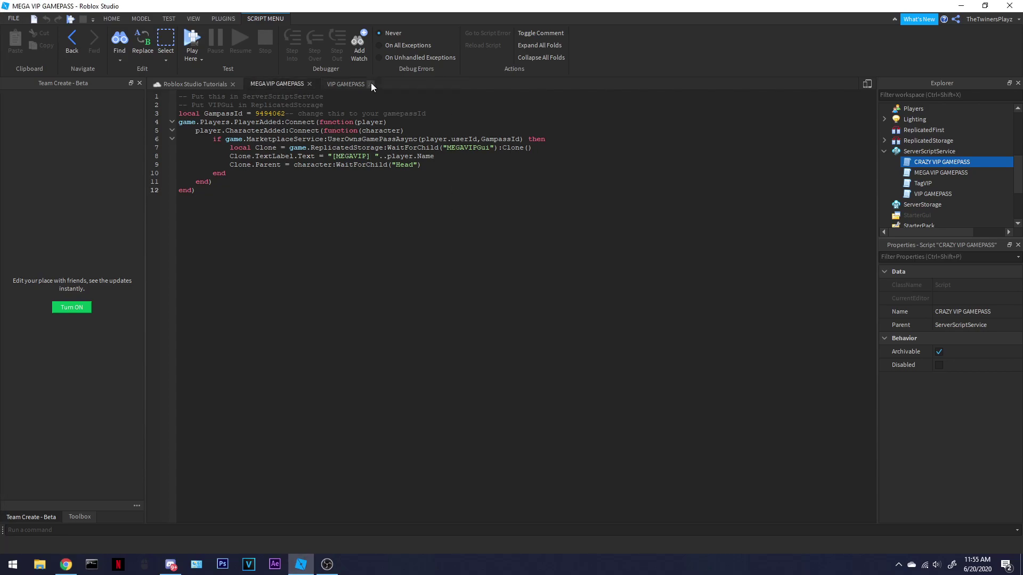
click(308, 83)
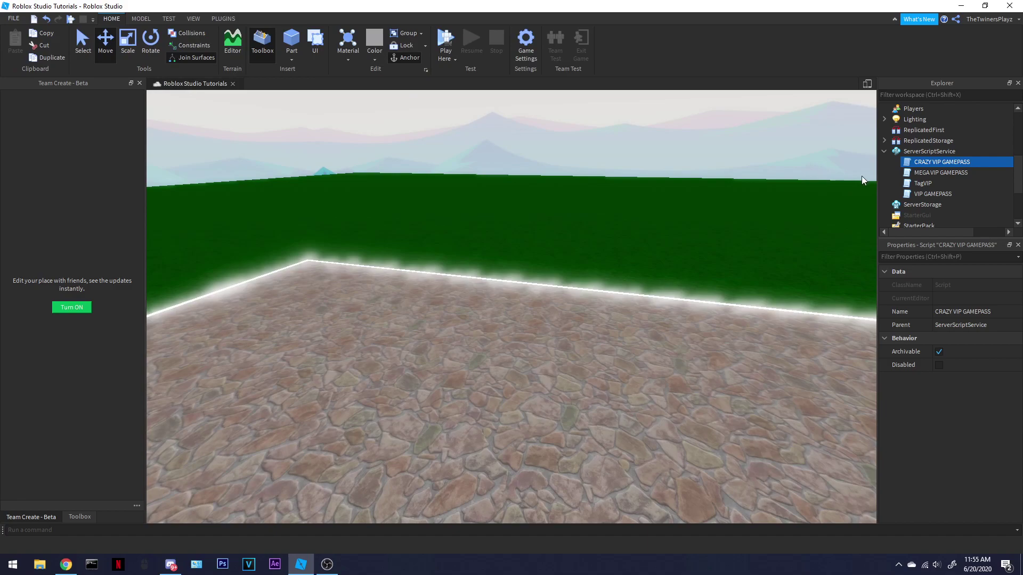
click(987, 193)
shift+click(941, 163)
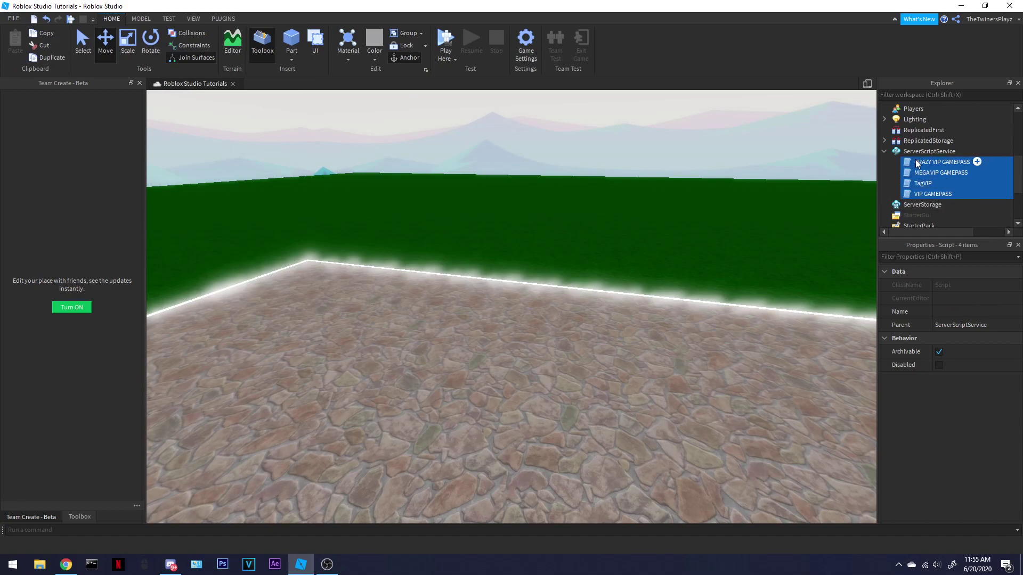
drag(942, 162, 927, 144)
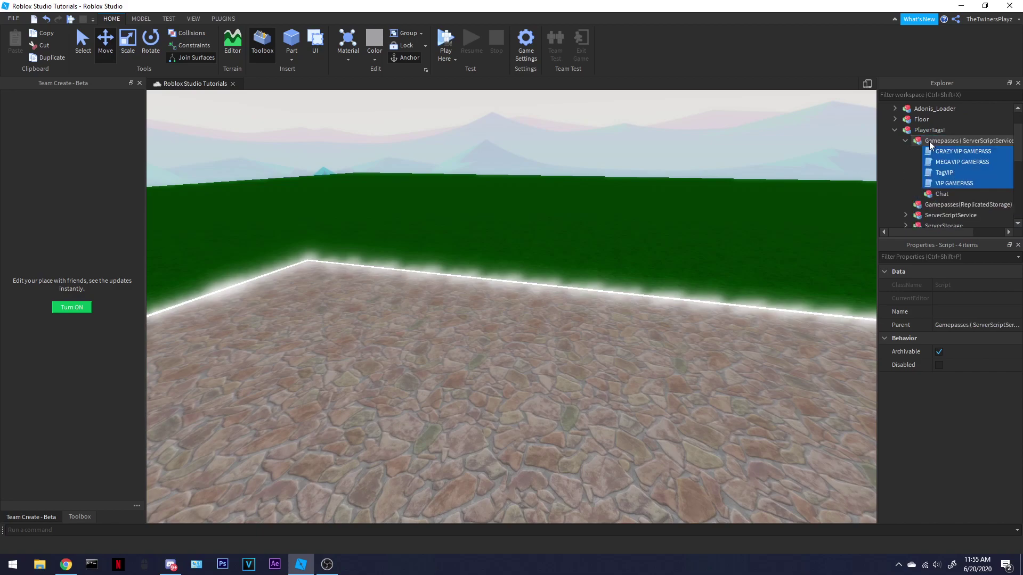
Step: Move TagVIP inside the Chat model
click(945, 173)
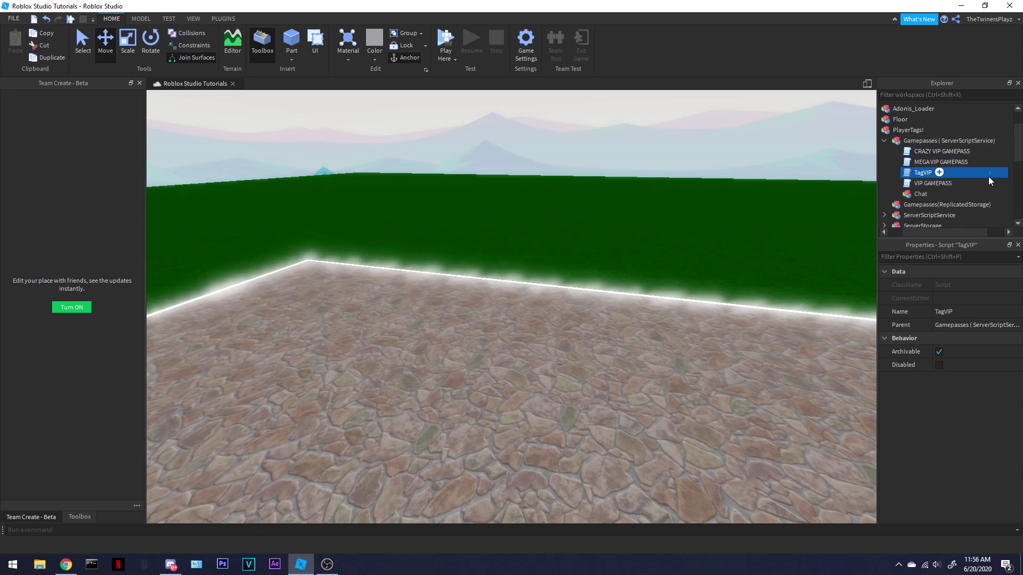
shift+click(957, 183)
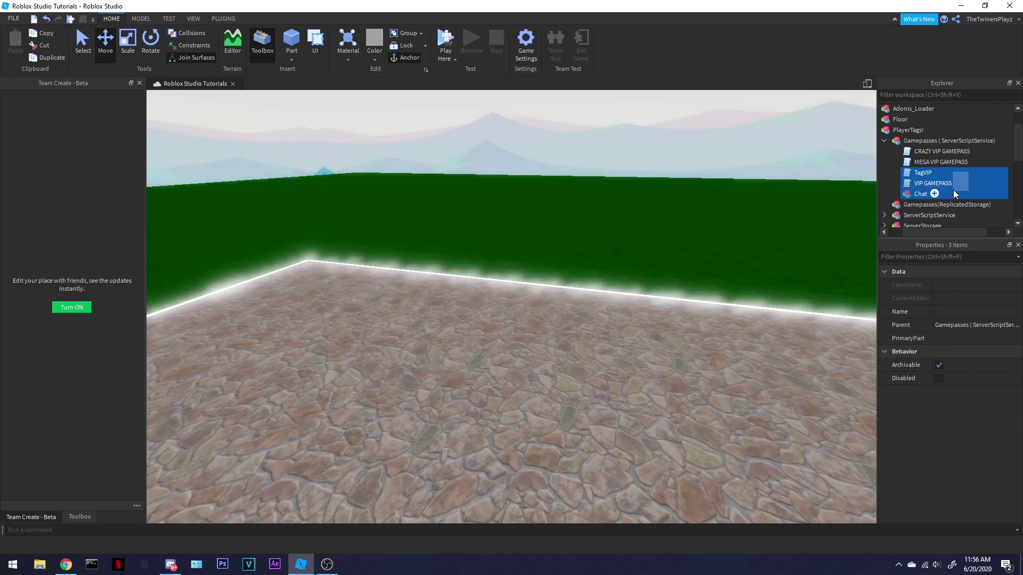
click(927, 173)
drag(928, 173, 923, 194)
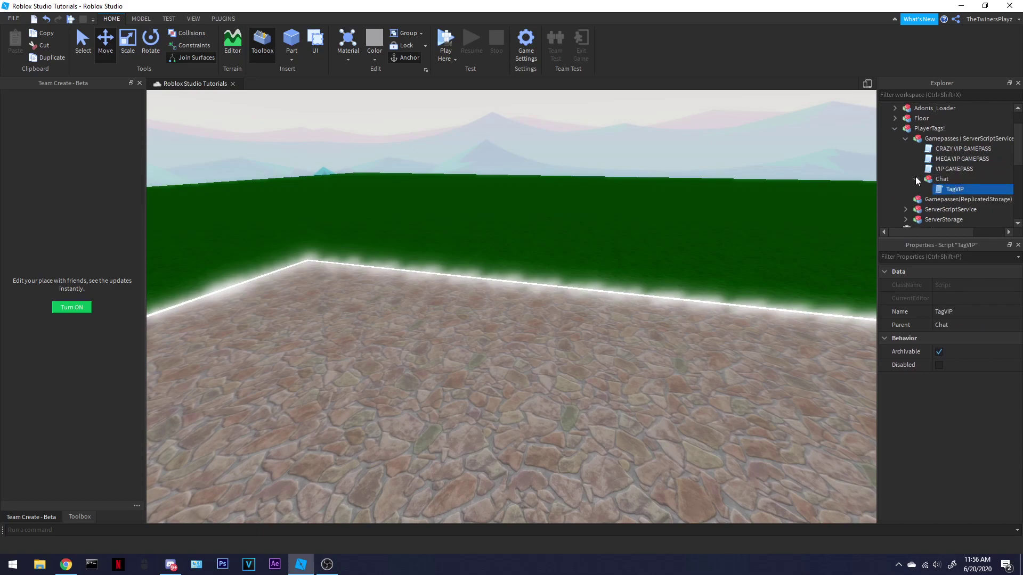
scroll(916, 176, down, 3)
scroll(916, 176, down, 2)
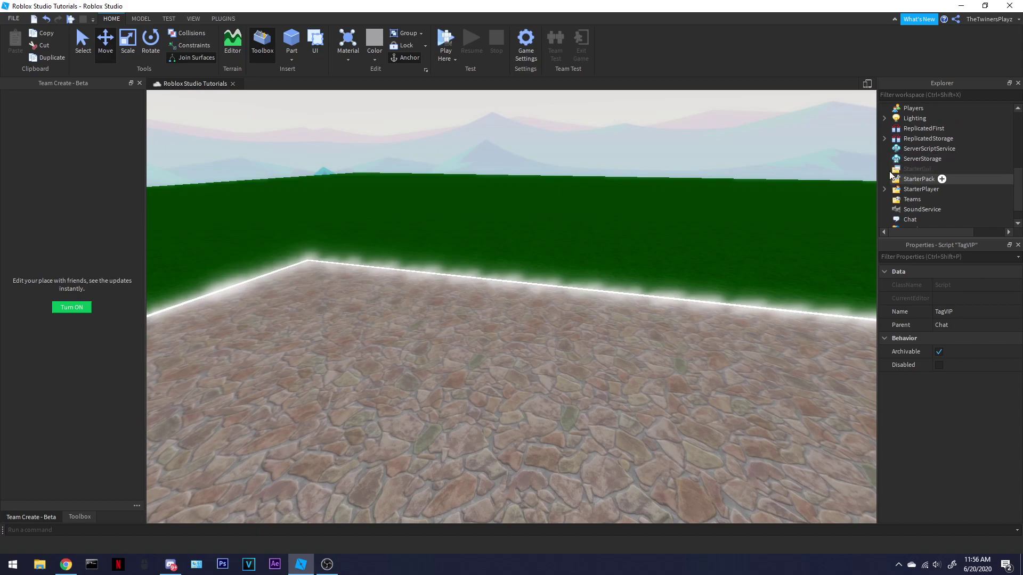
Step: Move the three VIP GUIs into Gamepasses(ReplicatedStorage) and select the PlayerTags! model
click(884, 138)
click(924, 184)
shift+click(931, 162)
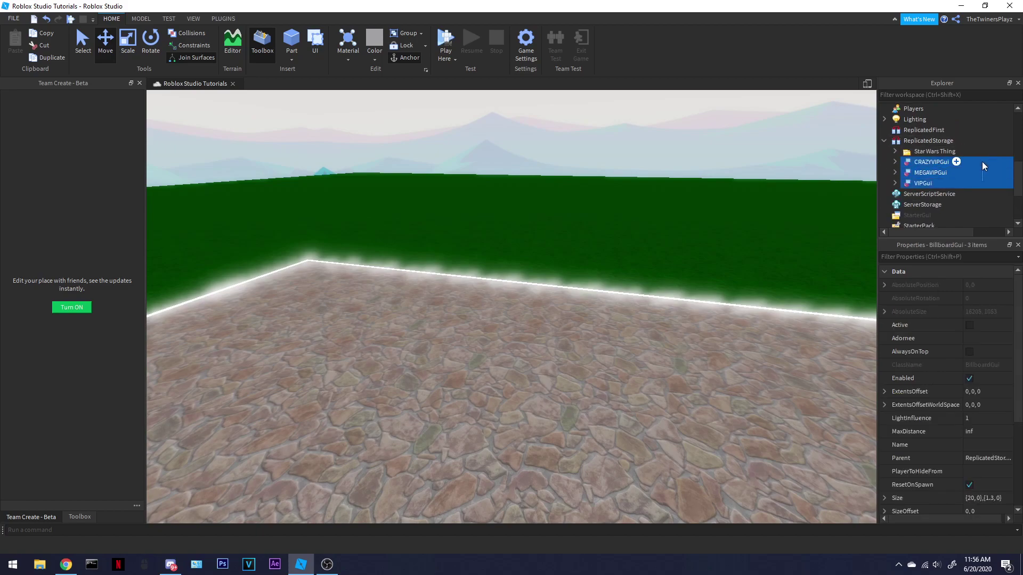
drag(931, 161, 951, 161)
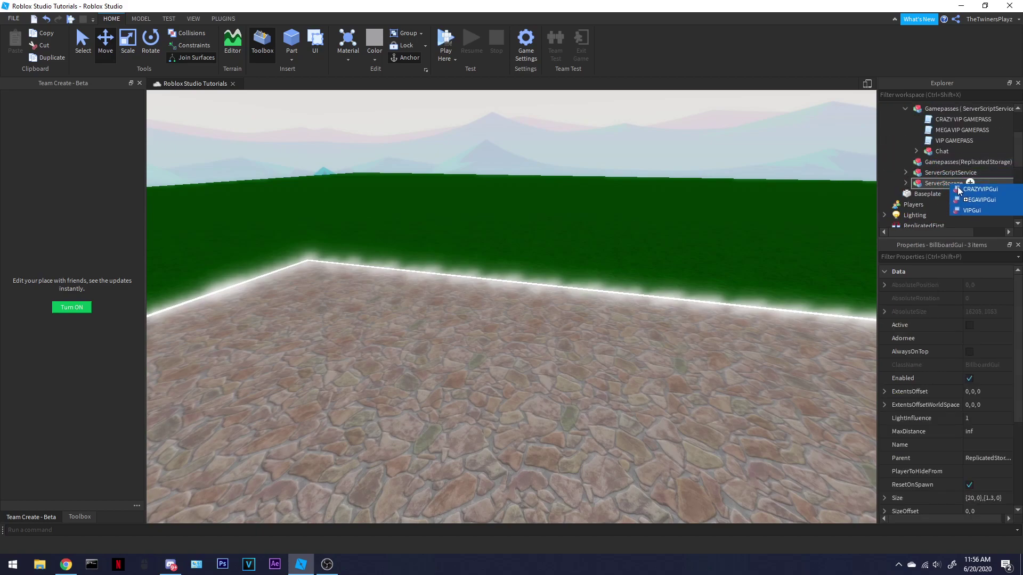
click(906, 161)
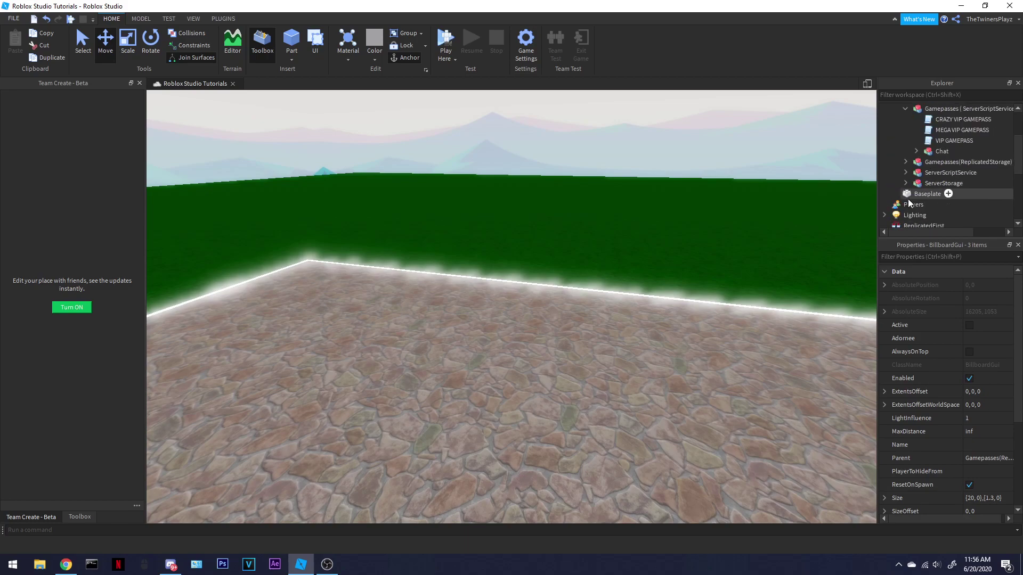
scroll(908, 200, up, 3)
click(905, 173)
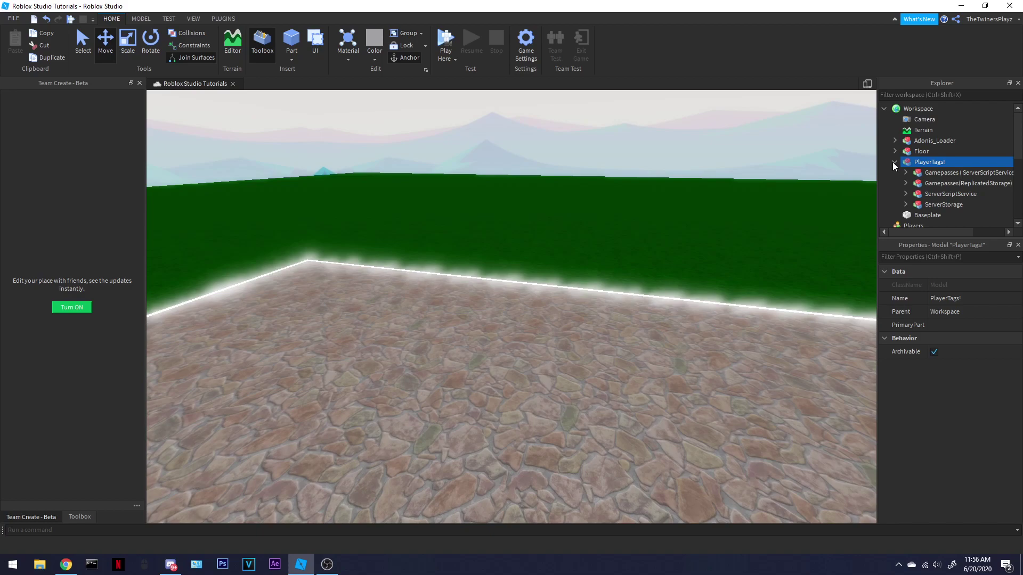
Step: Use the File menu, then browse the Freddy | Chapter 1 [INSANE] Store and Servers tabs
click(14, 18)
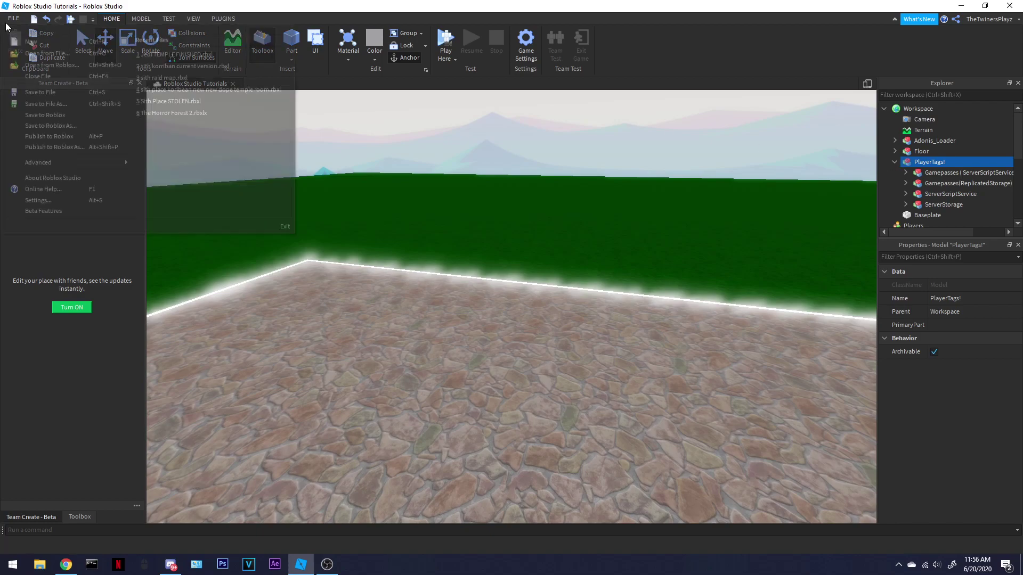
click(59, 137)
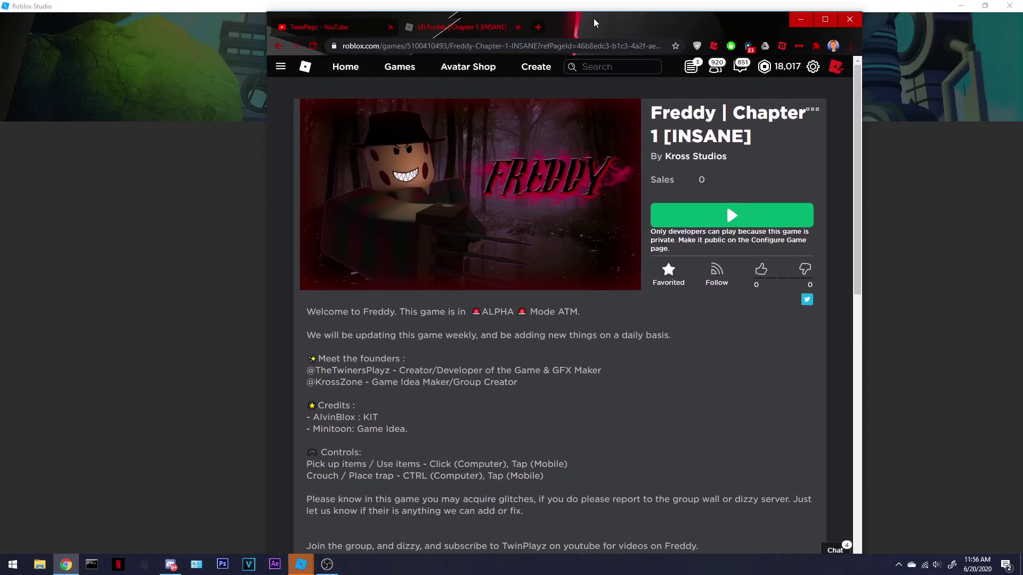
scroll(471, 236, down, 5)
scroll(496, 320, down, 3)
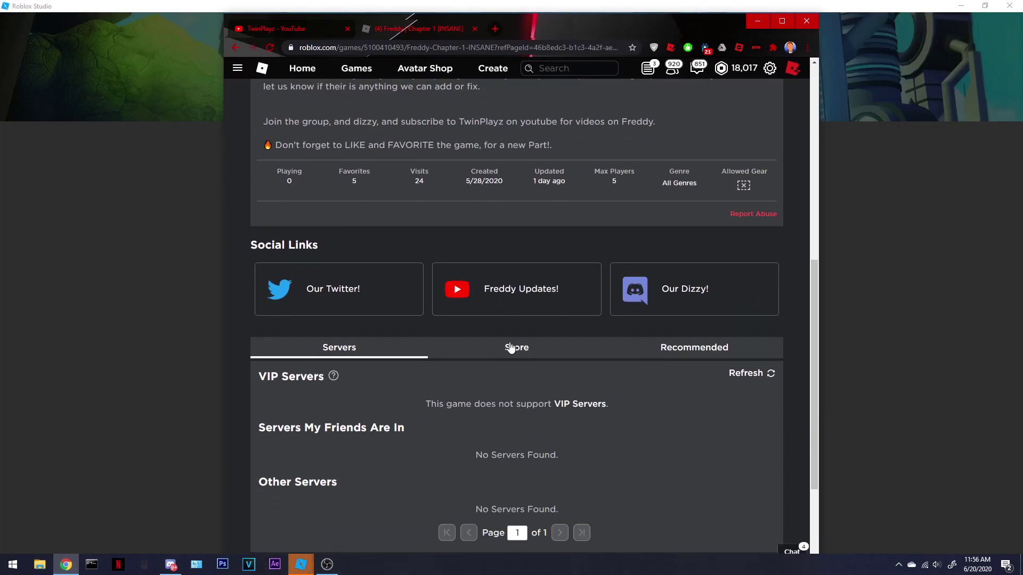
click(509, 346)
click(340, 226)
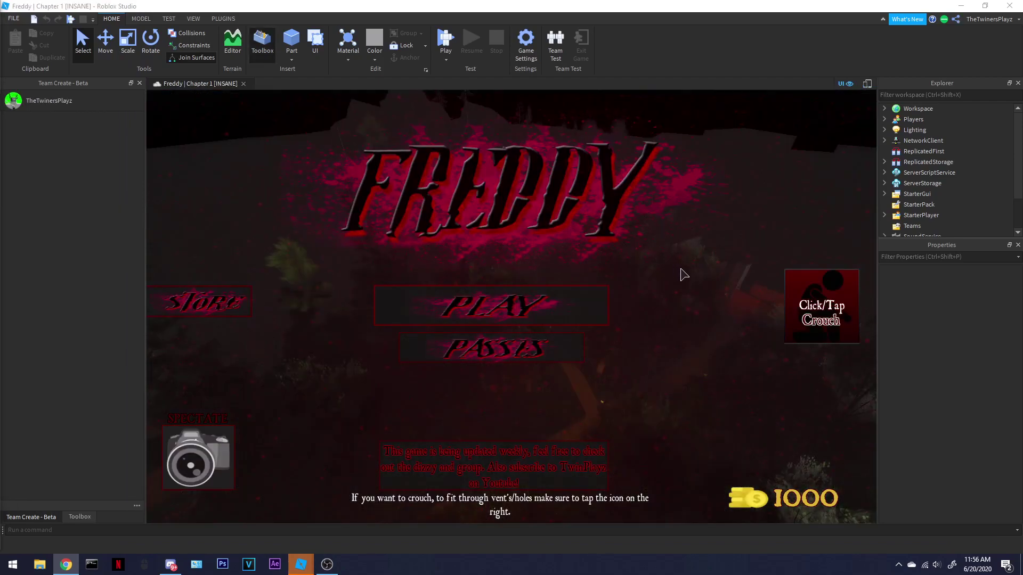
Step: Toggle off the Freddy title-screen UI to reveal the dark forest scene
click(845, 84)
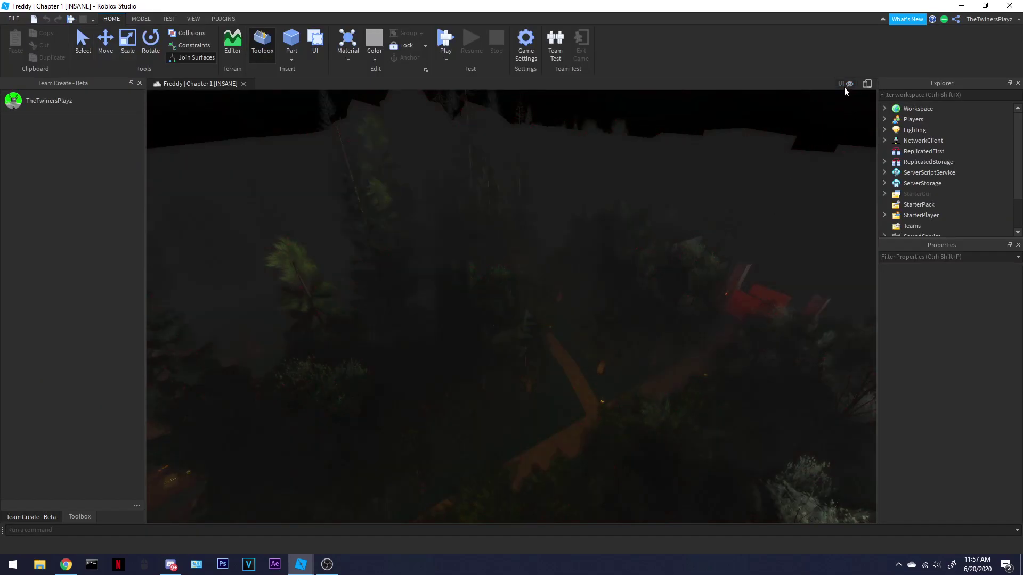
right_drag(799, 159, 726, 237)
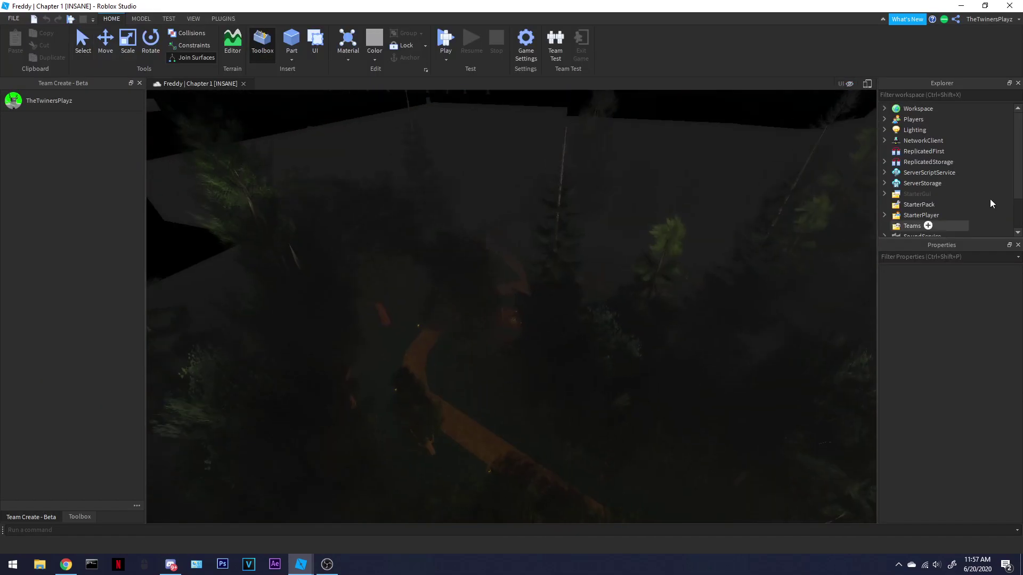
click(884, 172)
scroll(911, 181, down, 2)
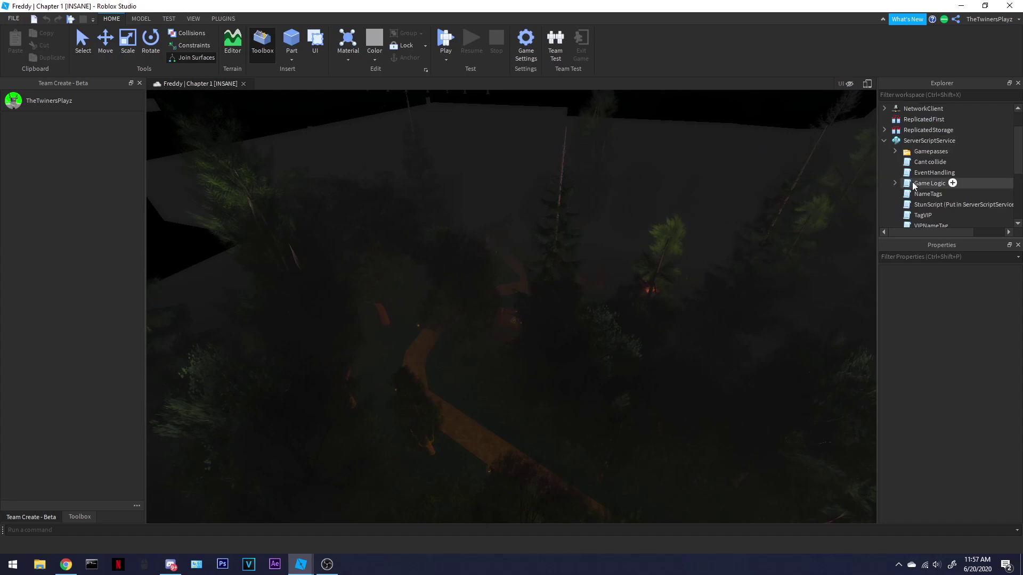
click(911, 183)
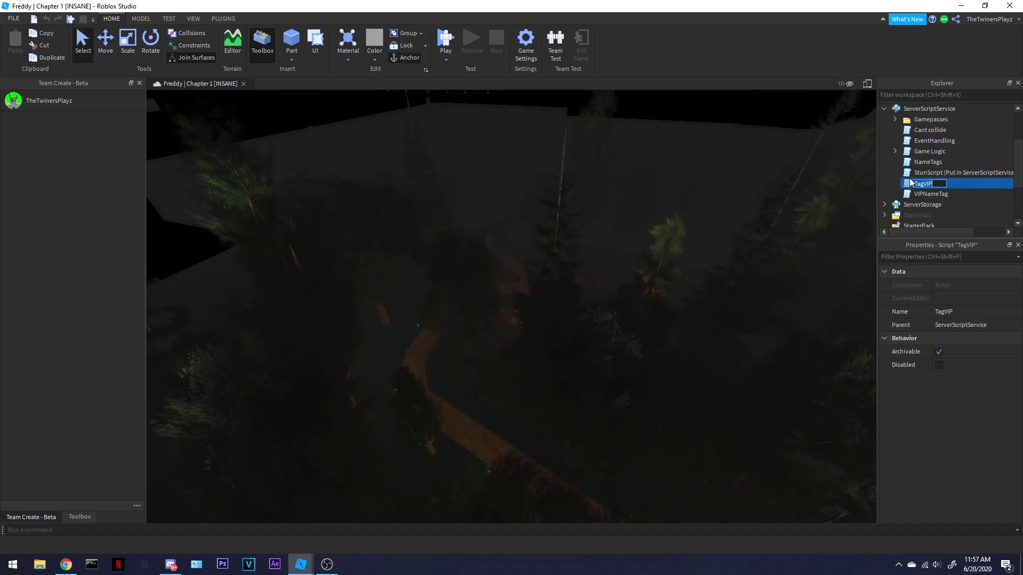
double_click(912, 182)
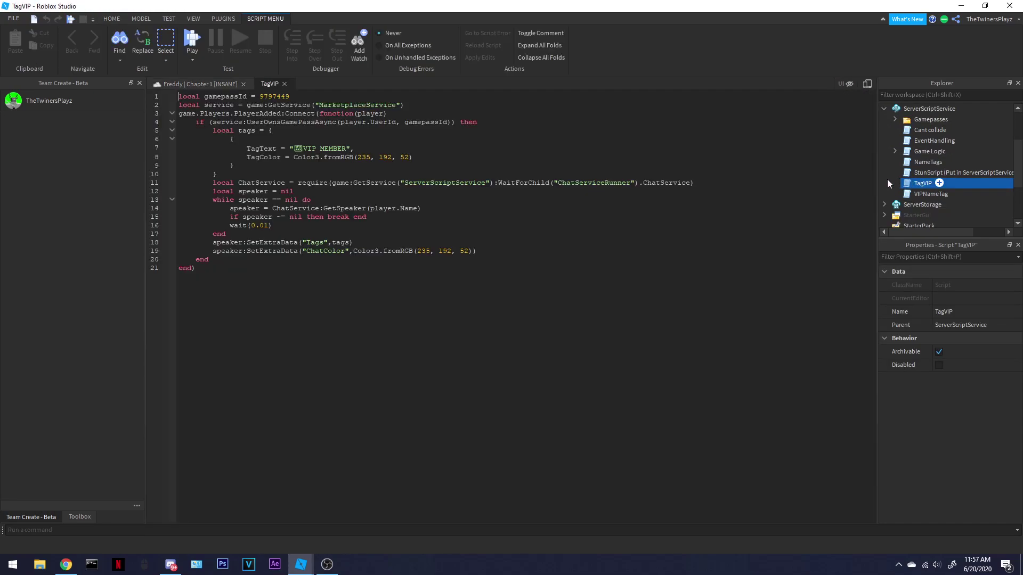
click(284, 84)
click(930, 193)
double_click(930, 193)
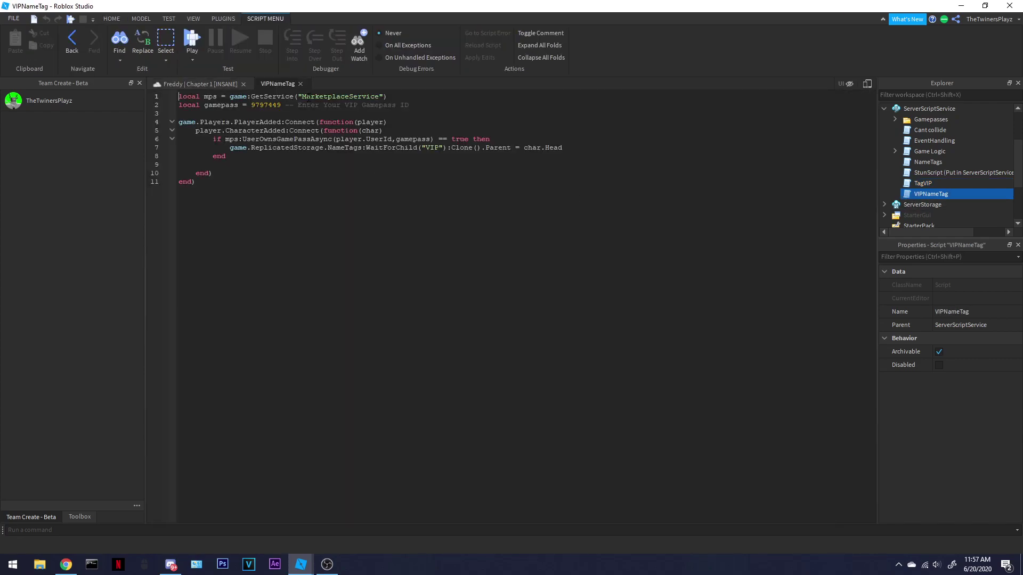
click(299, 83)
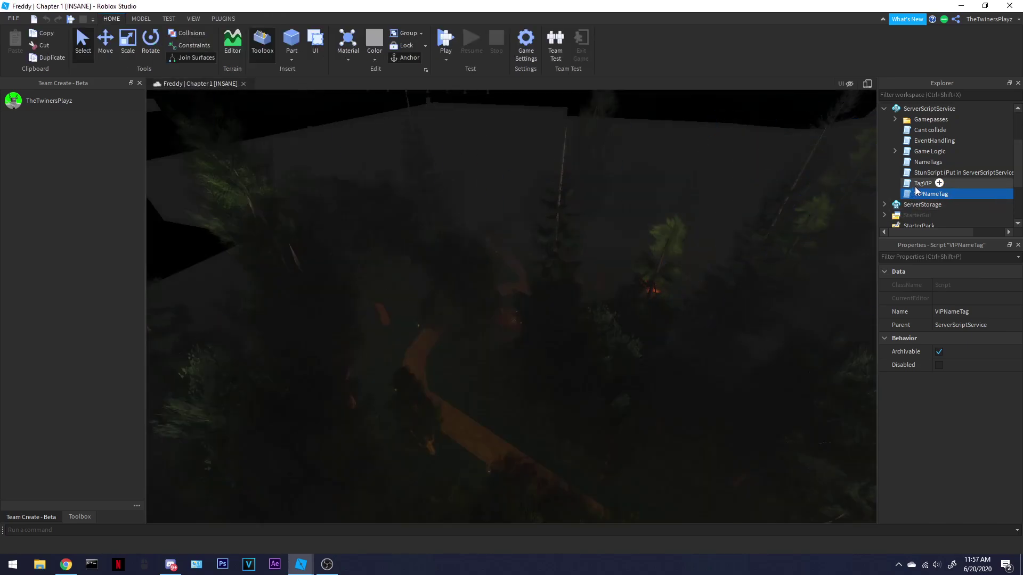
double_click(927, 161)
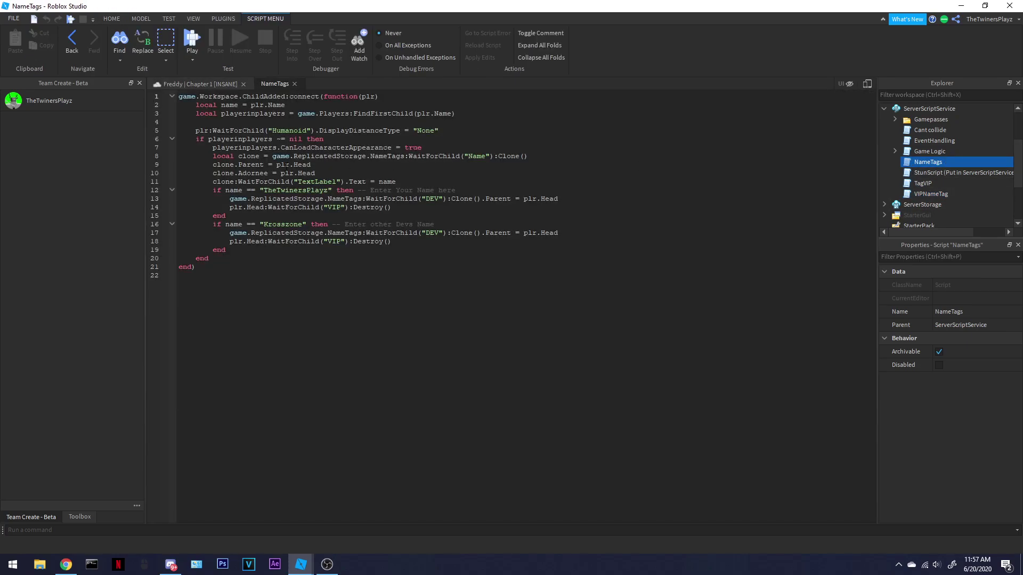
click(294, 83)
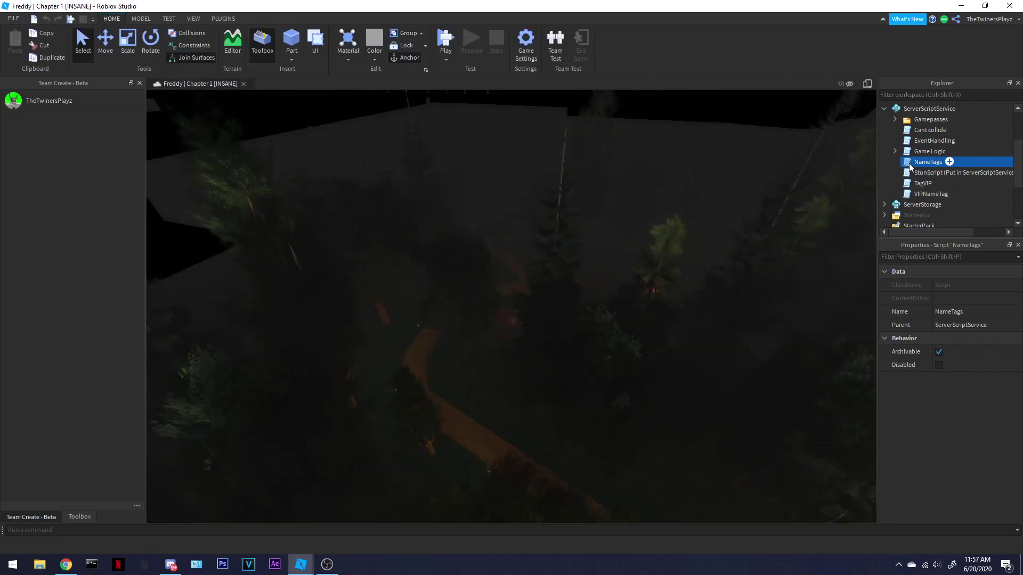
double_click(928, 161)
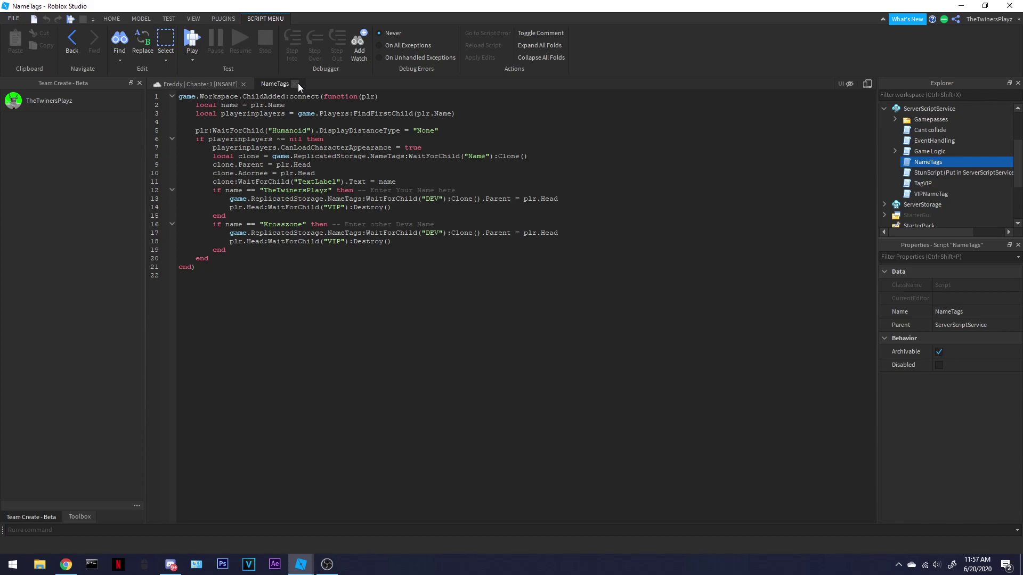
click(299, 83)
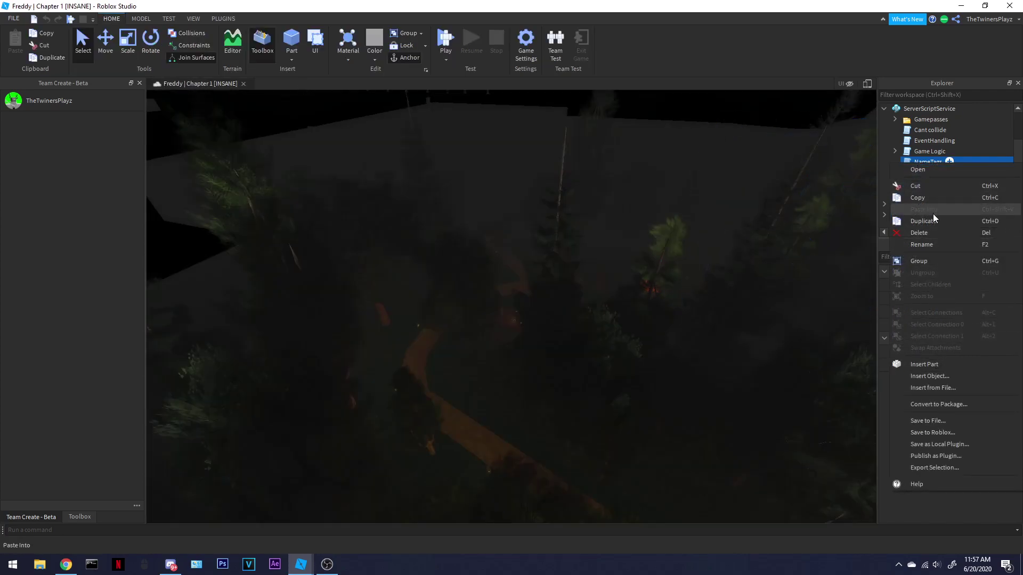
click(927, 192)
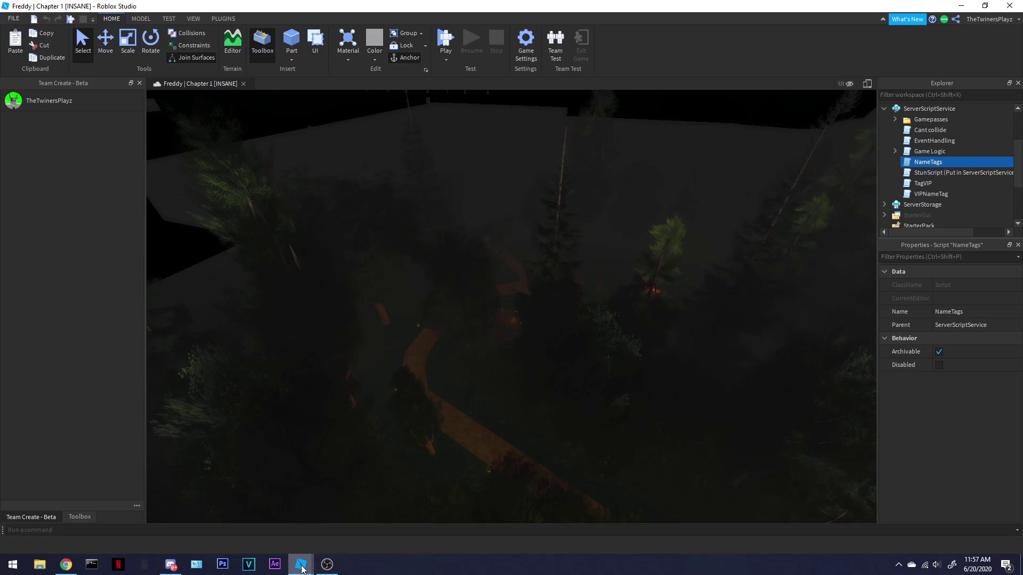
Step: Insert a Model in PlayerTags! and rename it New(owner)
mouse_move(301, 565)
click(243, 523)
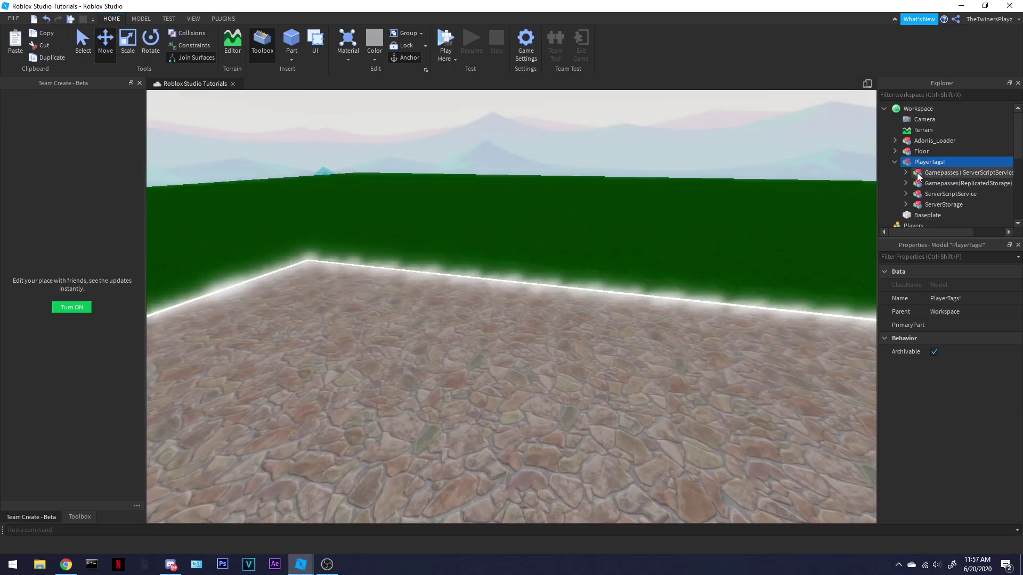
click(954, 161)
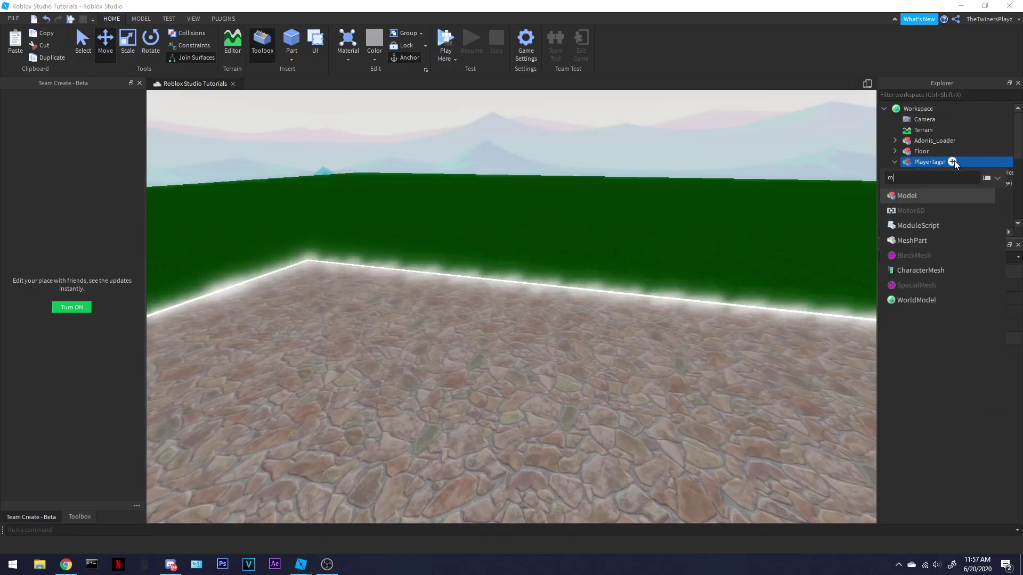
click(955, 161)
click(932, 193)
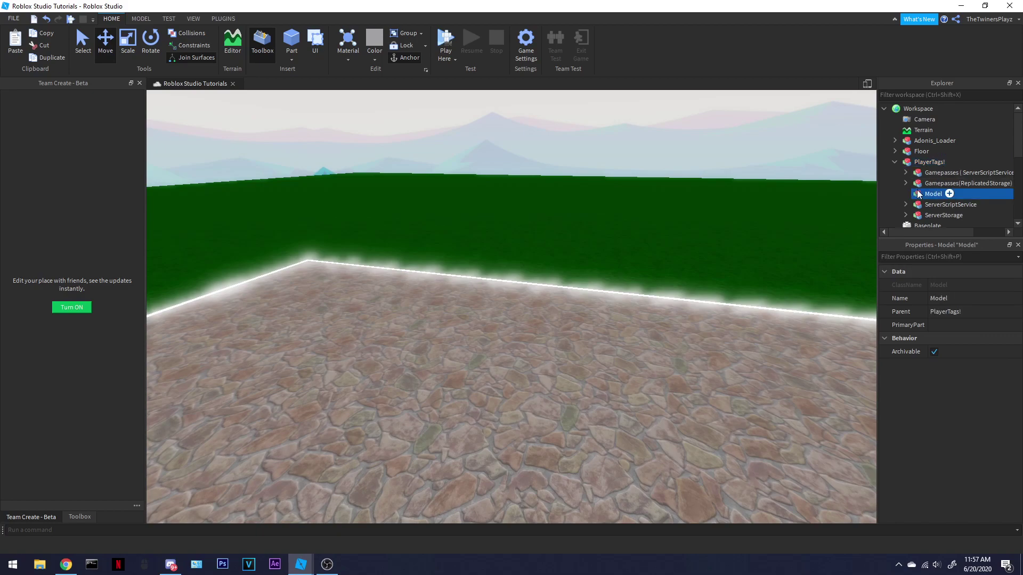
click(958, 299)
text(New(owner))
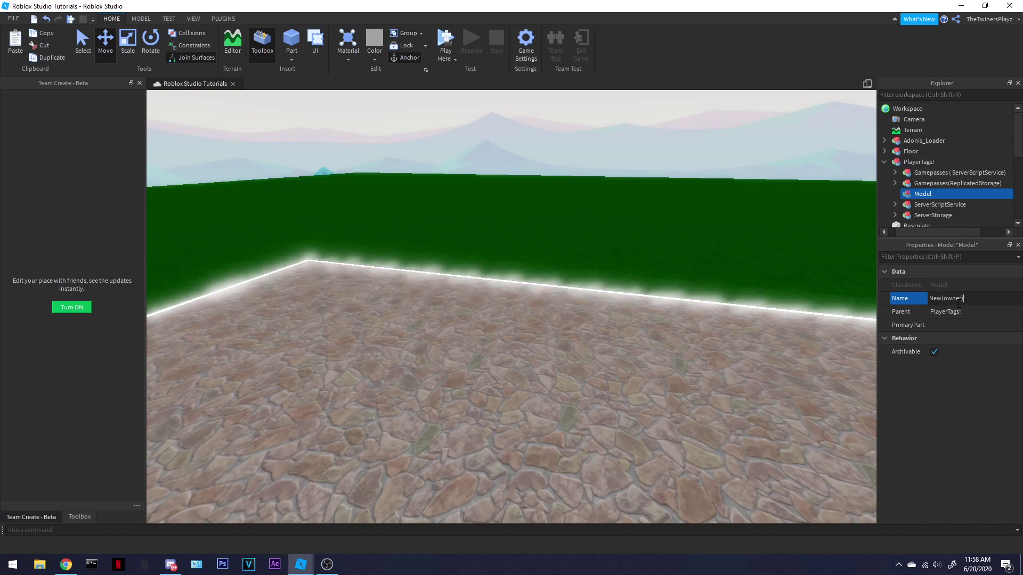
key(Return)
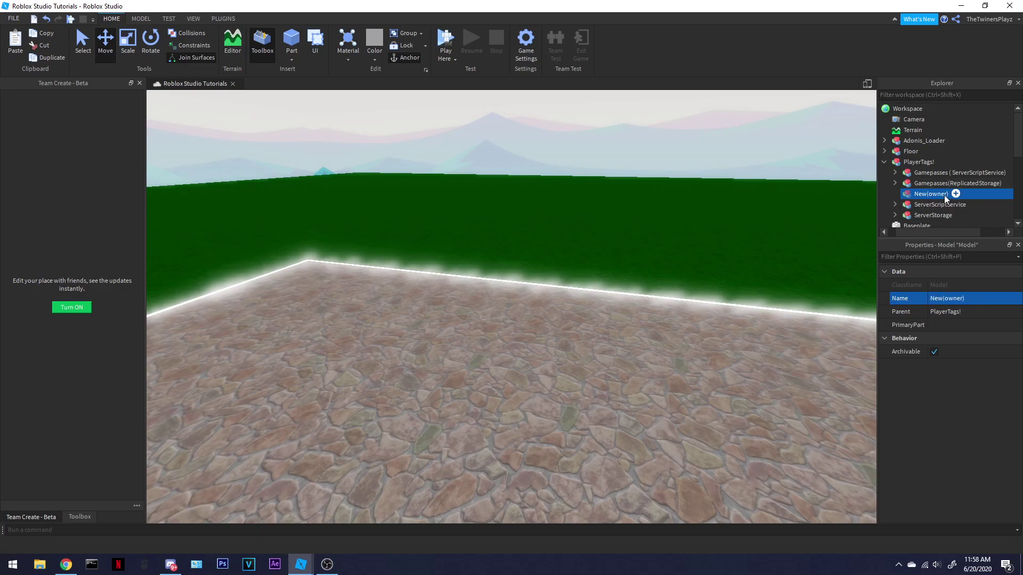
Step: Paste the NameTags script into New(owner)
right_click(944, 195)
click(929, 231)
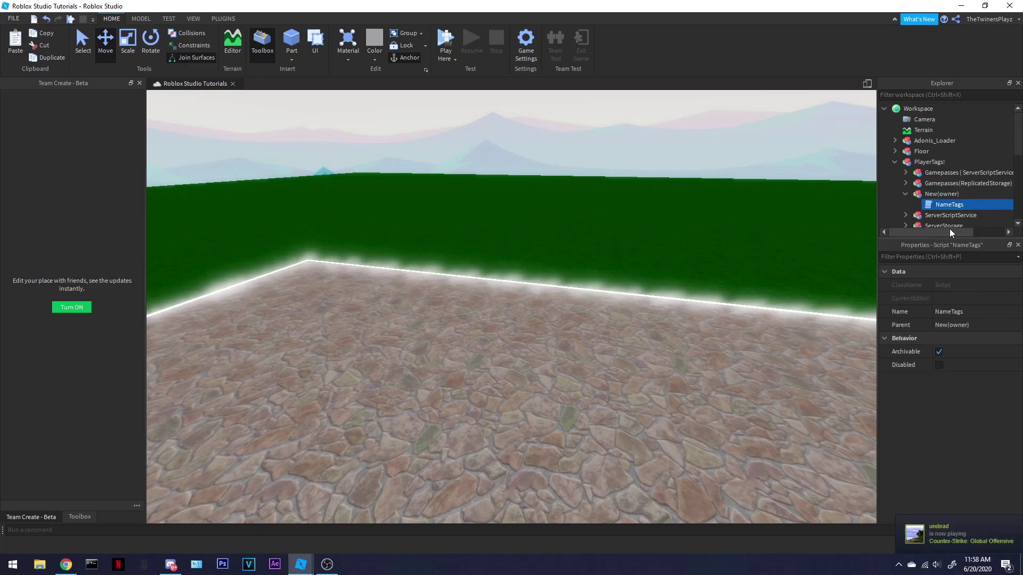
click(905, 196)
mouse_move(301, 564)
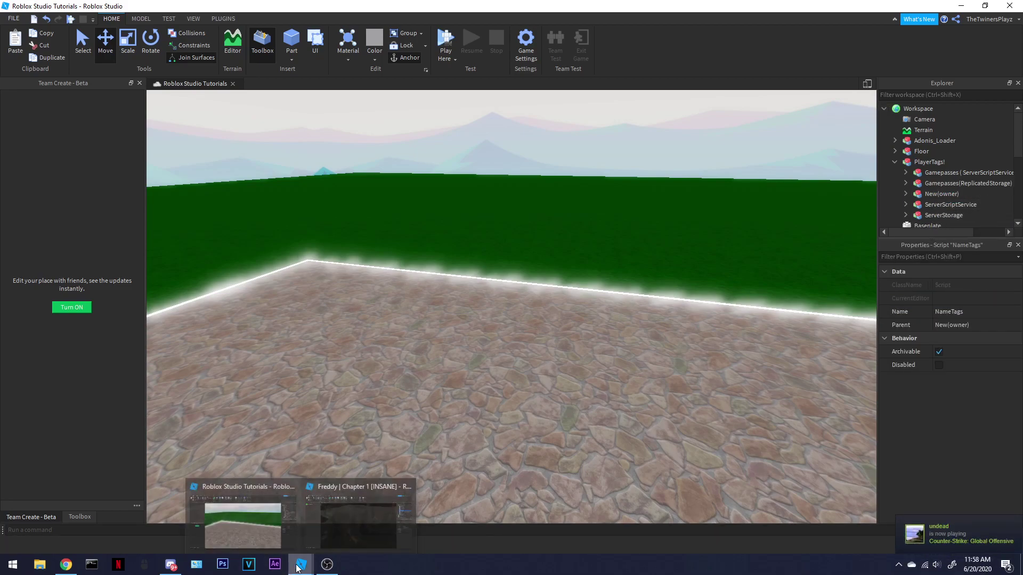
Step: In the Freddy place, inspect ReplicatedStorage's NameTags folder and copy it
click(357, 523)
scroll(941, 175, down, 3)
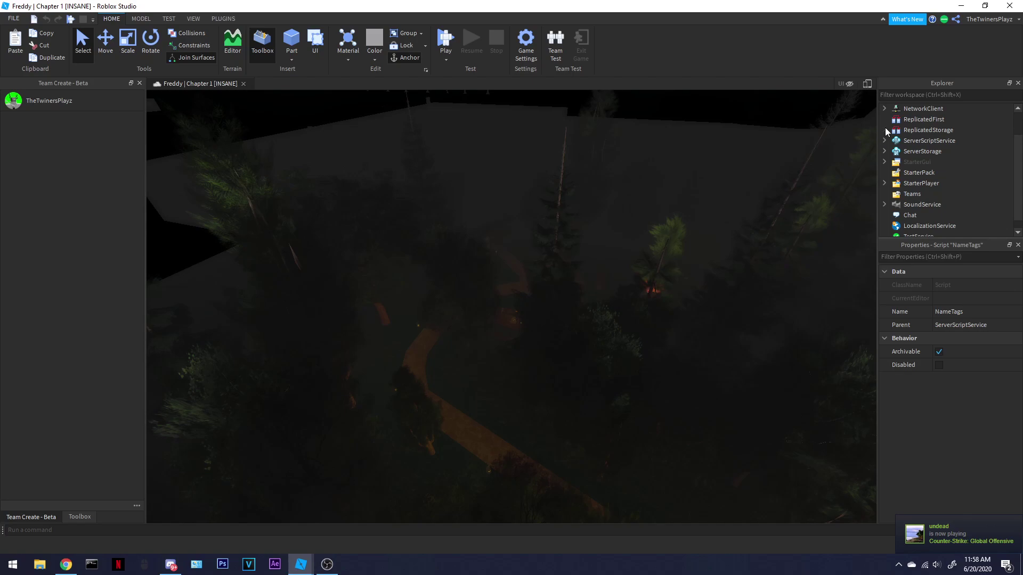
click(885, 130)
click(895, 151)
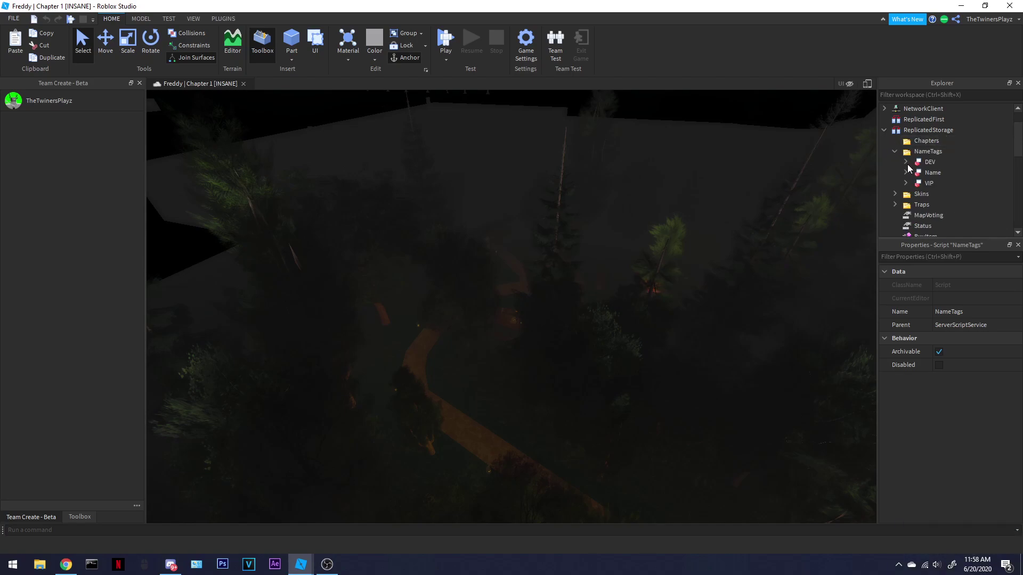
click(930, 162)
click(932, 173)
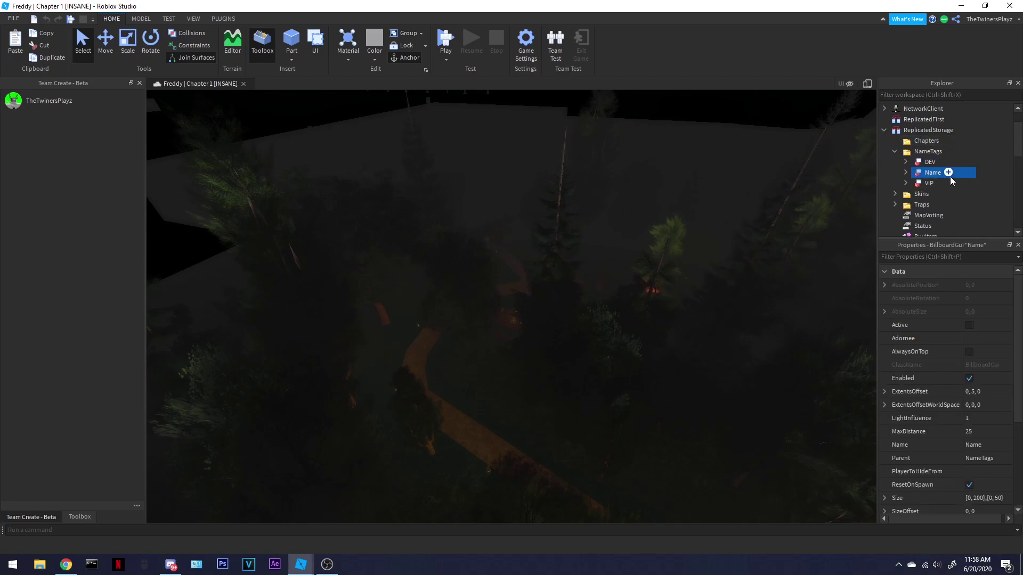
click(905, 172)
click(906, 173)
click(911, 151)
right_click(914, 151)
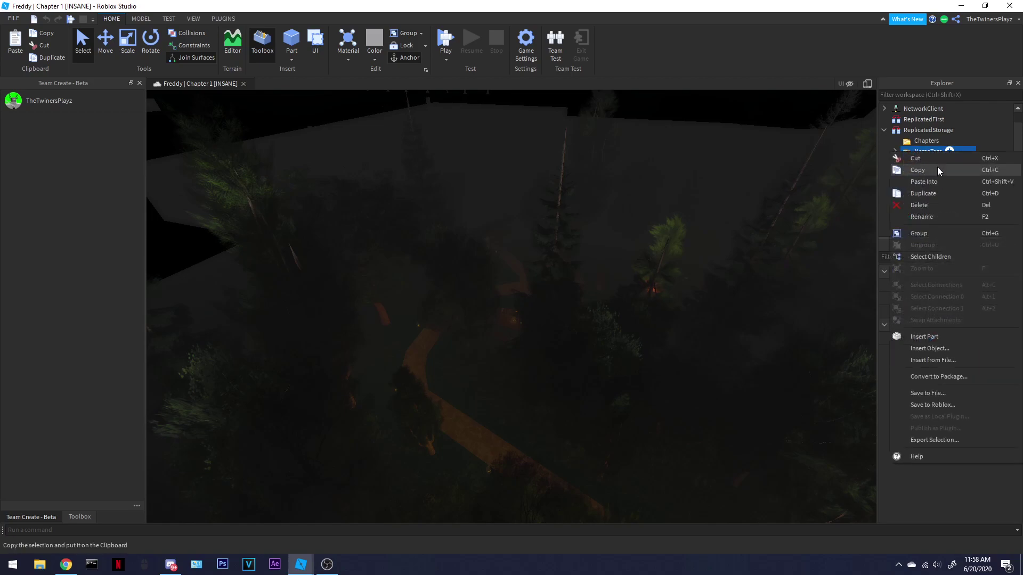
click(939, 168)
Step: Return to the Tutorials place and select New(owner) without pasting
click(895, 130)
mouse_move(301, 565)
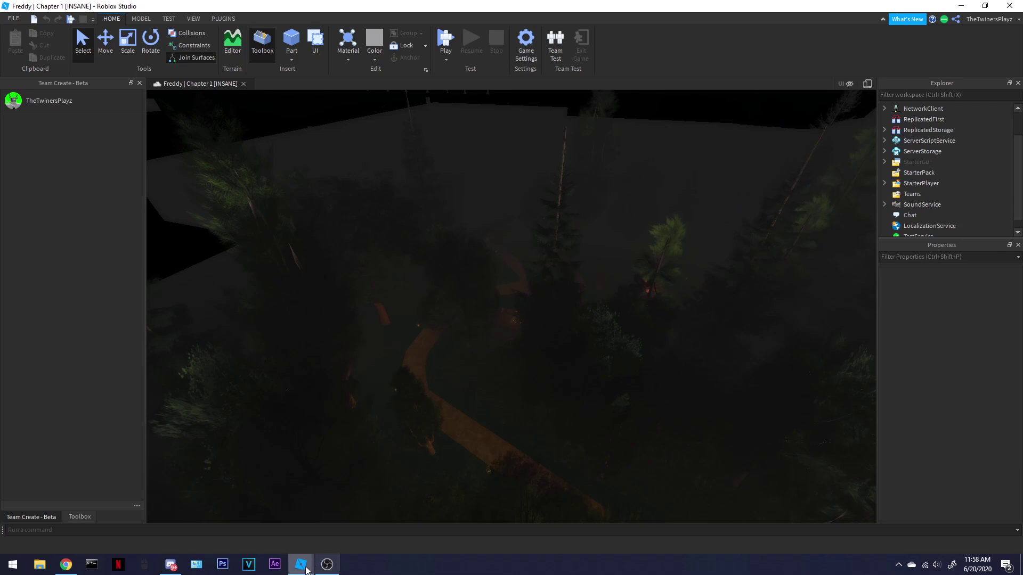
click(242, 524)
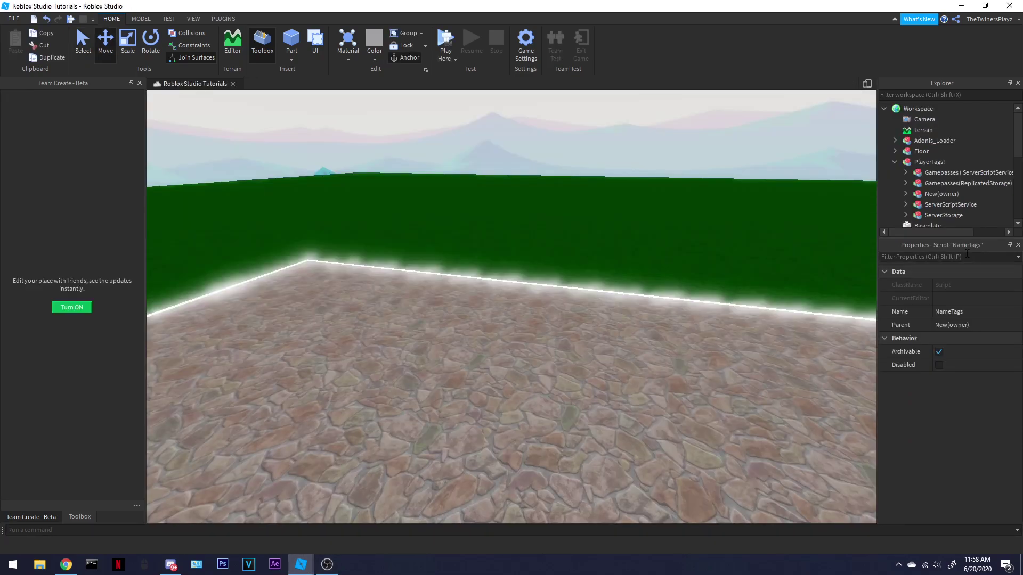
right_click(934, 193)
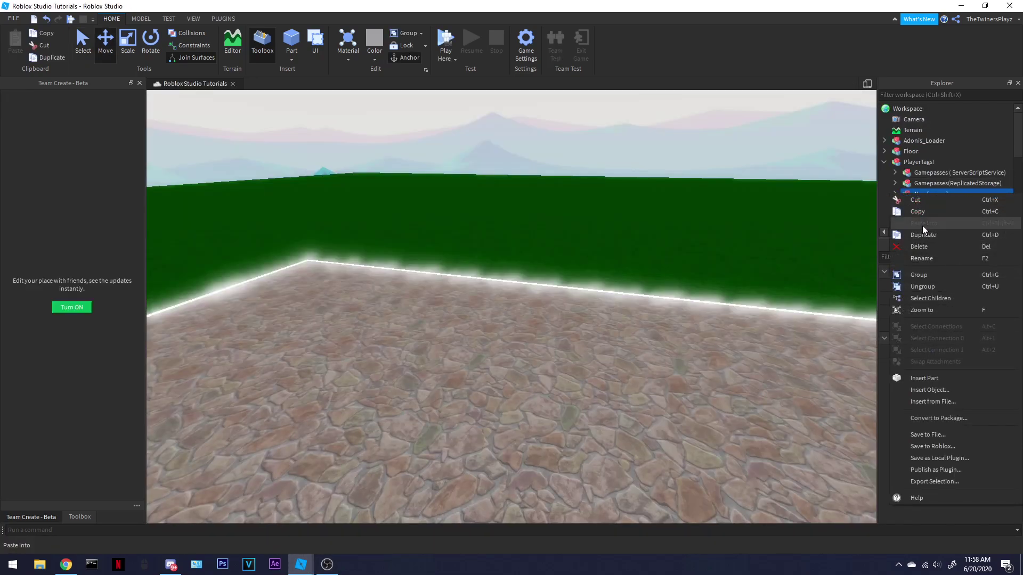
click(923, 224)
click(931, 194)
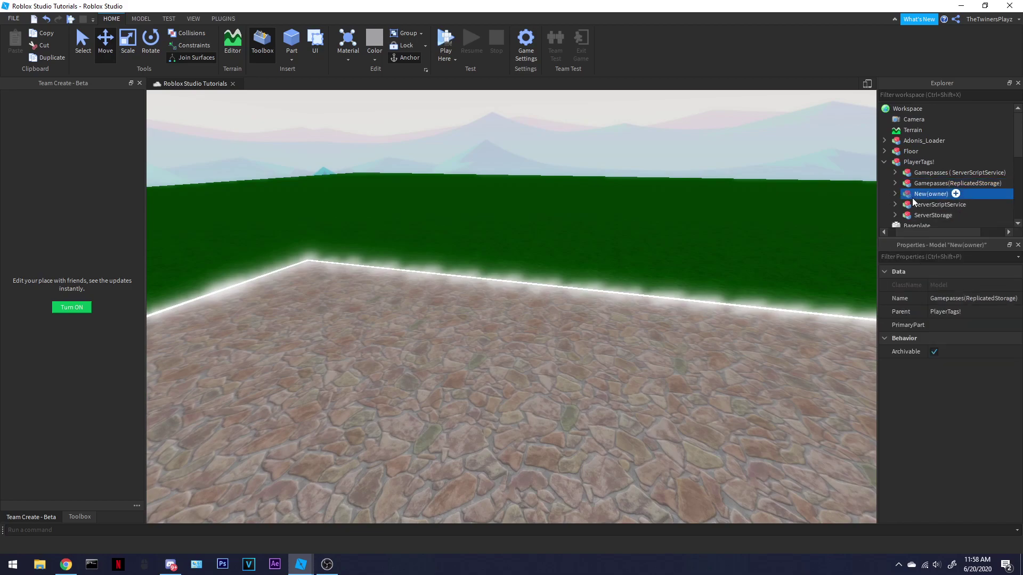
Step: Recopy the NameTags folder from the Freddy place and paste it into New(owner)
click(301, 564)
click(354, 512)
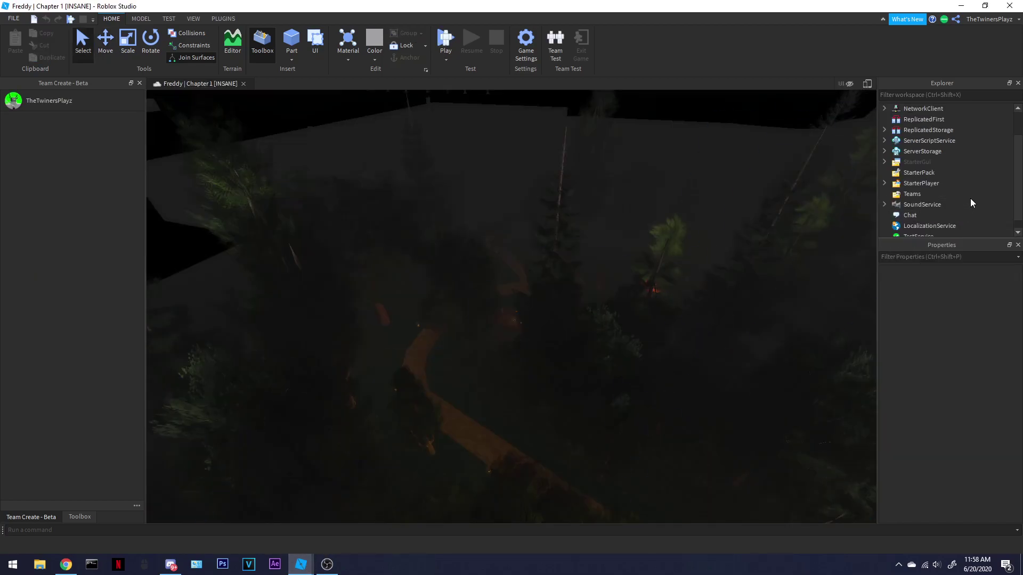
click(885, 129)
click(927, 150)
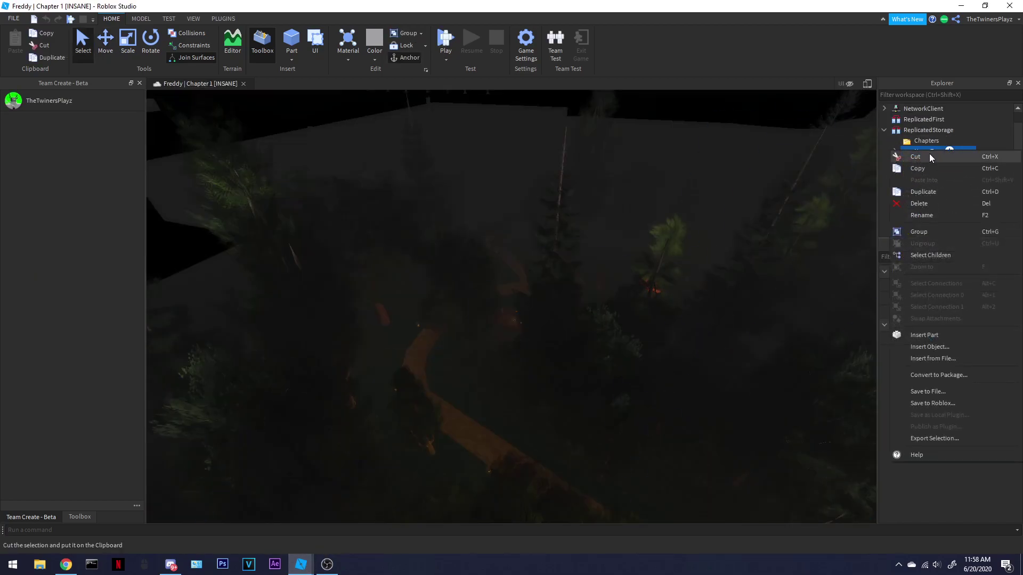
key(ctrl+c)
click(885, 129)
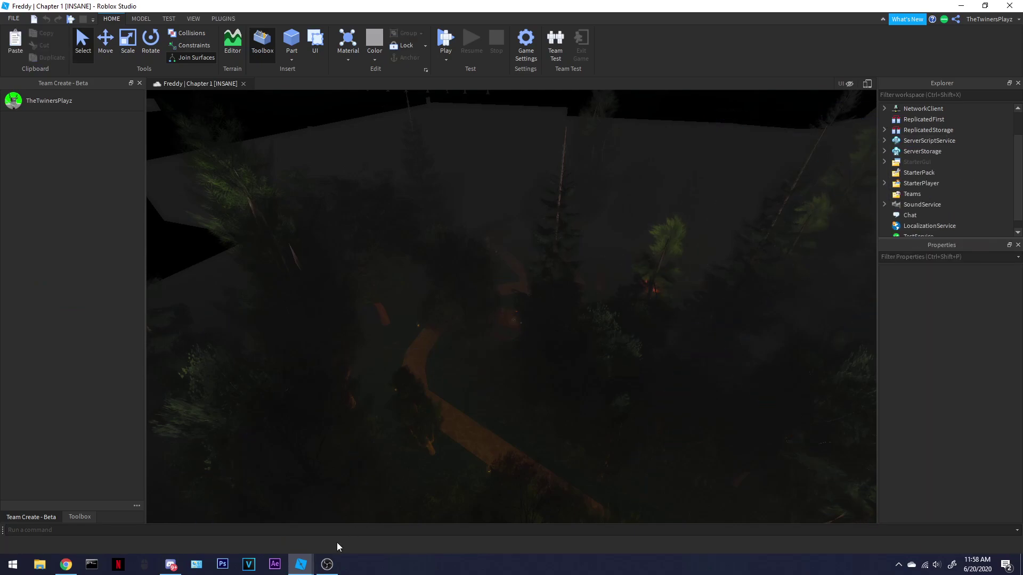
click(240, 519)
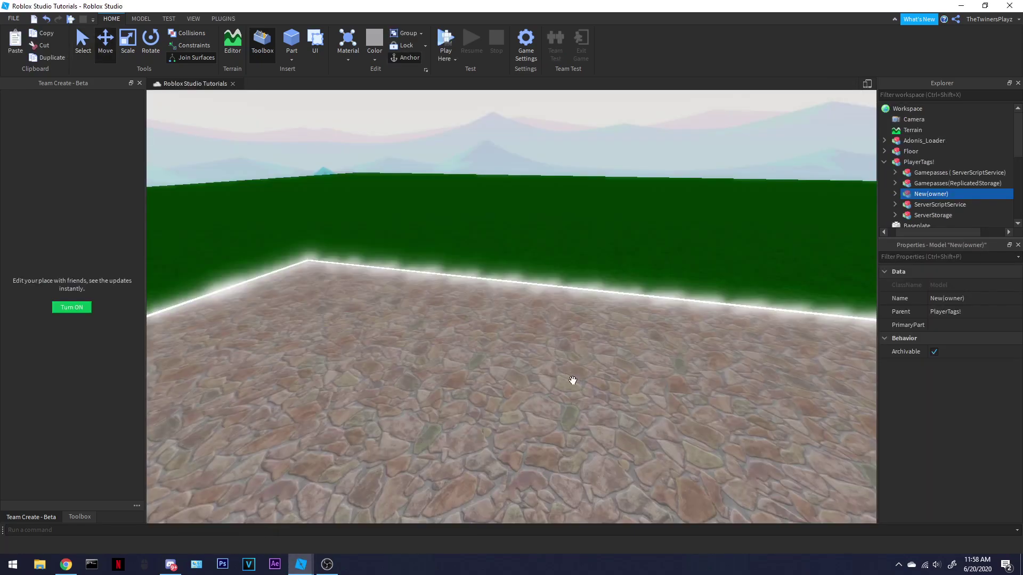
right_click(925, 194)
click(923, 225)
scroll(927, 199, down, 3)
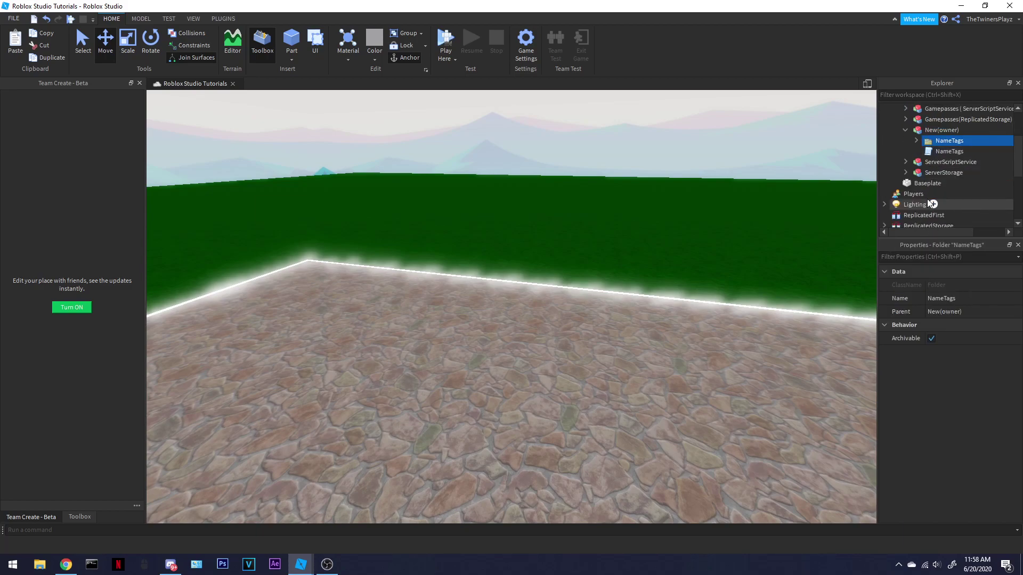
Step: Select the NameTags script and folder, then drag the script into ServerScriptService
click(939, 151)
scroll(927, 160, up, 1)
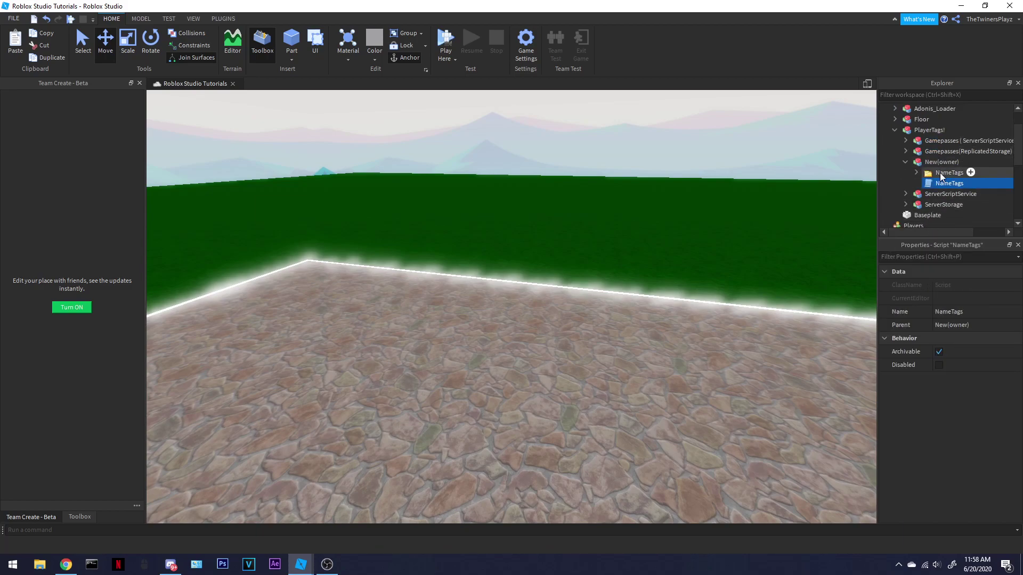
click(940, 173)
mouse_move(939, 173)
mouse_down()
mouse_move(930, 183)
mouse_move(922, 131)
mouse_up()
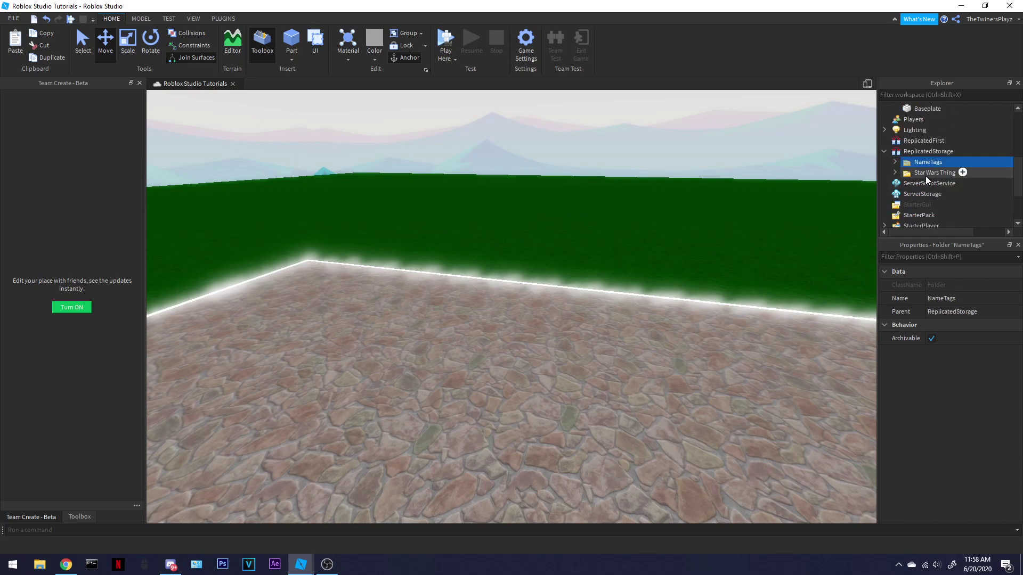
click(949, 141)
mouse_move(948, 141)
mouse_down()
mouse_move(913, 198)
mouse_move(920, 186)
mouse_up()
Step: Drop NameTags into ServerScriptService, then playtest to check the red Developer tag
click(519, 165)
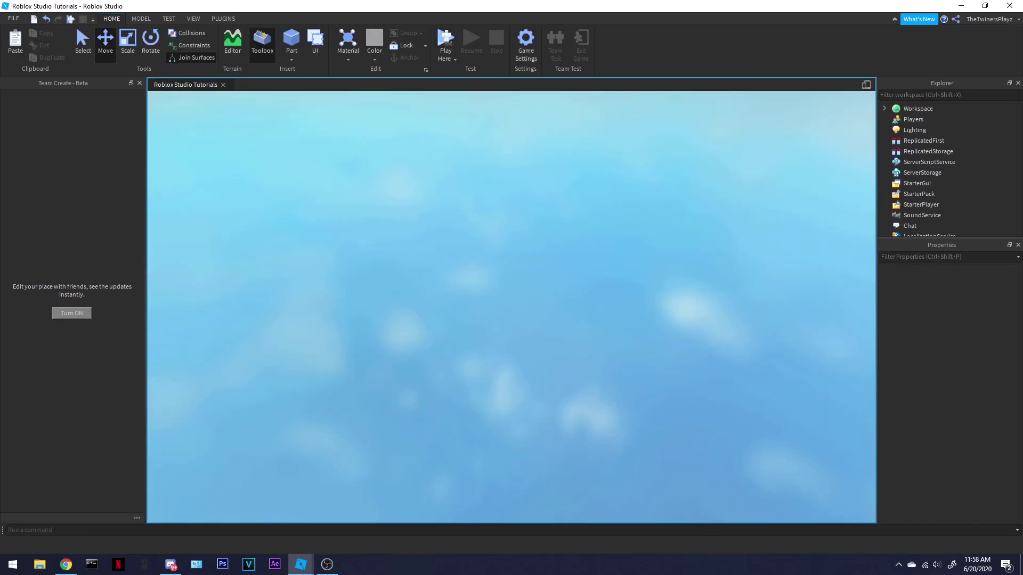
key(F5)
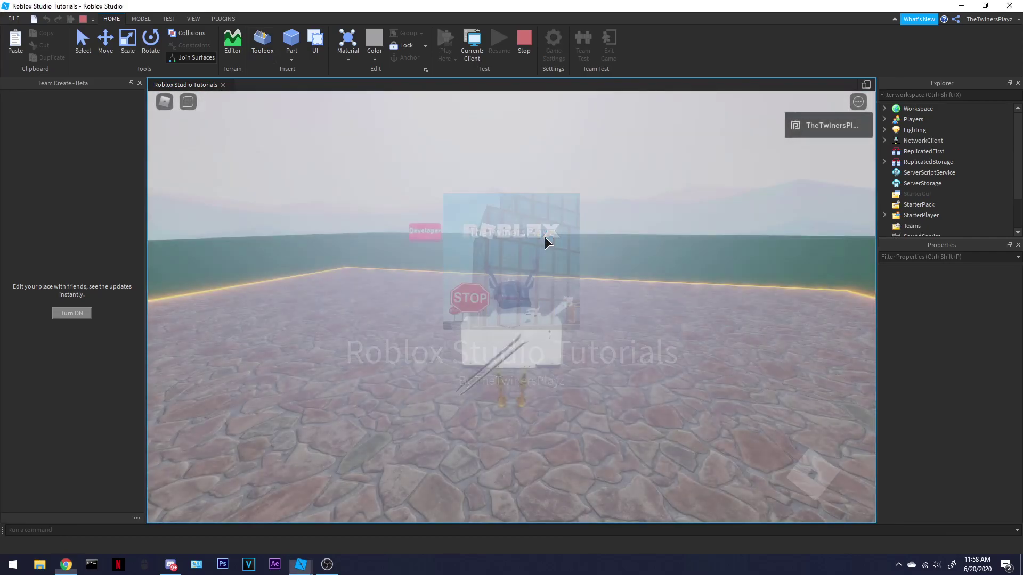
mouse_move(546, 242)
right_down()
mouse_move(551, 257)
mouse_move(478, 250)
mouse_move(489, 182)
mouse_move(552, 173)
right_up()
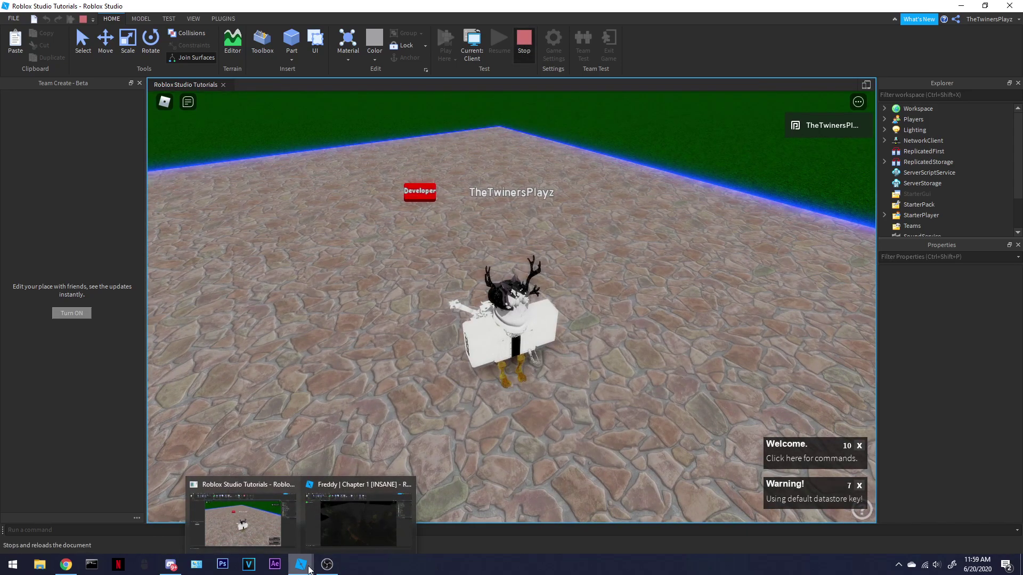
key(shift+F5)
click(357, 519)
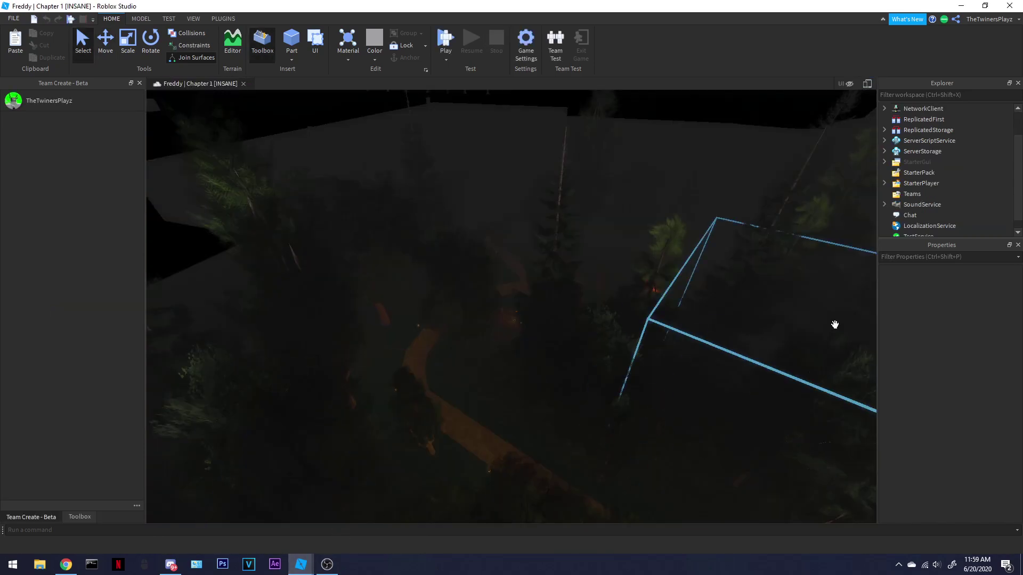
Step: In the Freddy place, open the TagVIP and VIPNameTag scripts, then close TagVIP
click(885, 141)
scroll(896, 145, down, 2)
double_click(919, 152)
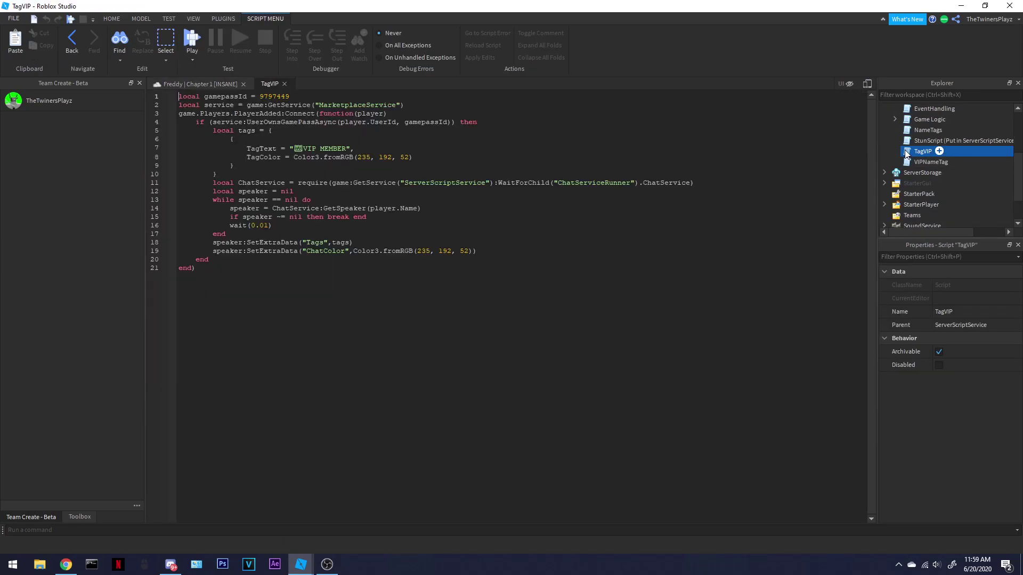
click(907, 159)
double_click(908, 160)
click(284, 83)
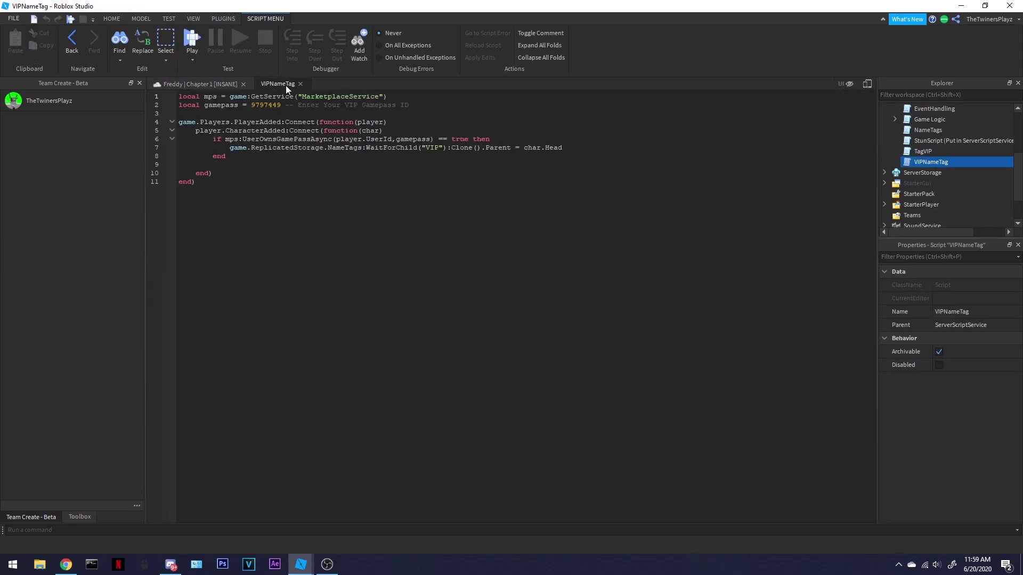
click(300, 84)
Step: Copy VIPNameTag, collapse ServerScriptService, and return to the Roblox Studio Tutorials place
right_click(927, 161)
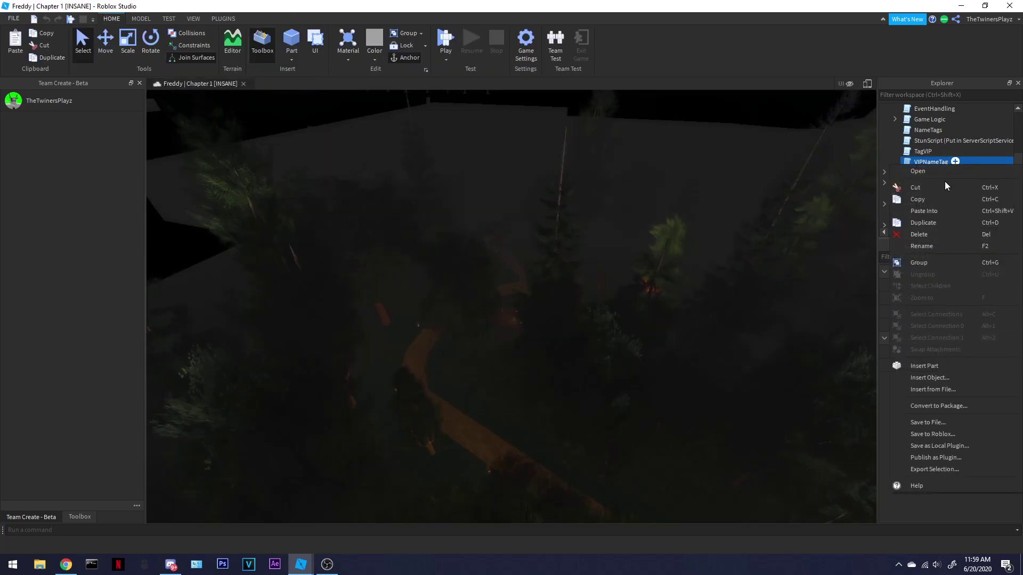
key(Escape)
scroll(939, 206, up, 3)
click(885, 146)
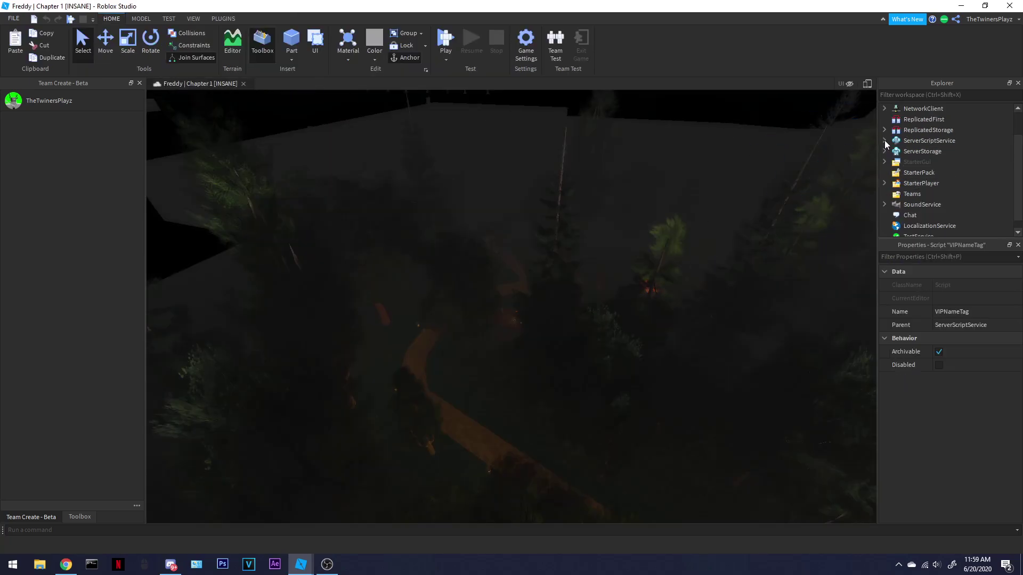
click(511, 320)
mouse_move(300, 564)
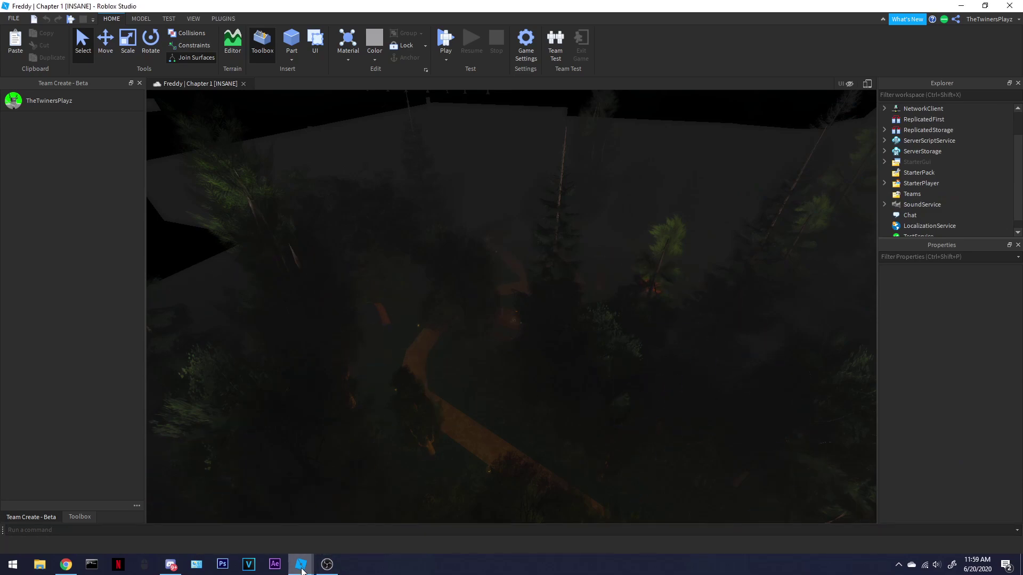
click(242, 523)
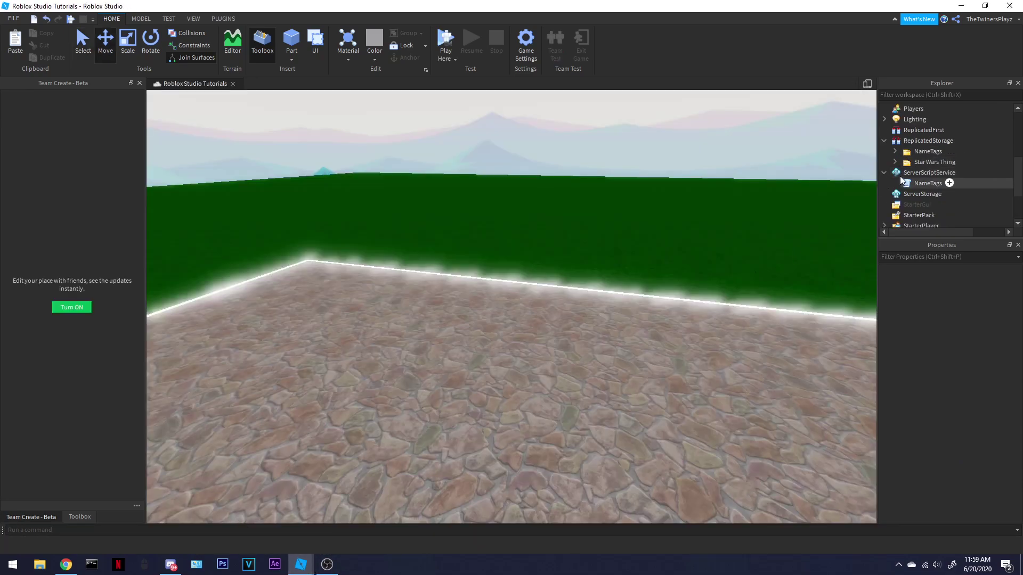
Step: Paste the VIPNameTag script into ServerScriptService and open it
right_click(923, 182)
click(923, 199)
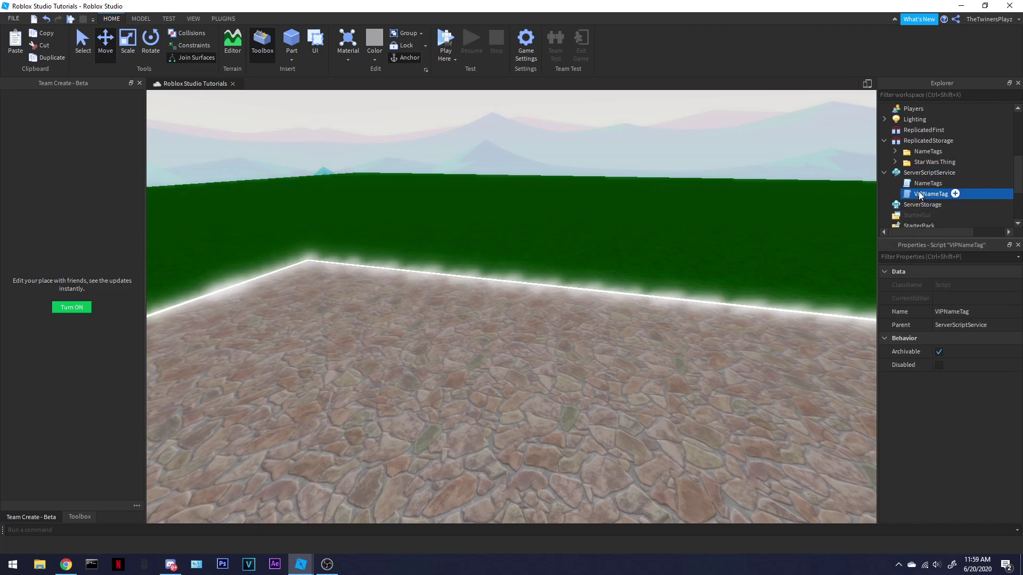
double_click(911, 195)
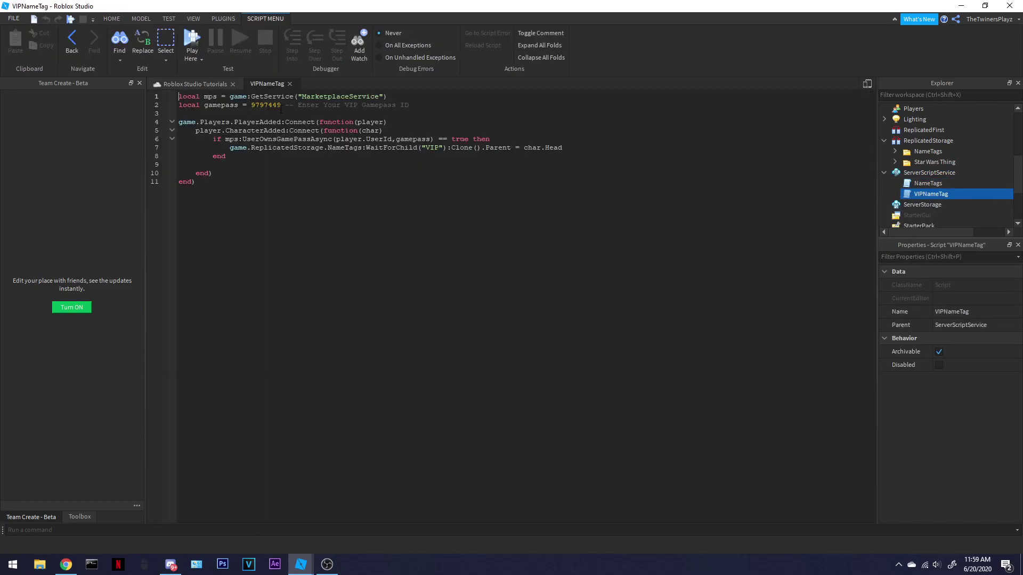
Step: Check VIPNameTag's gamepass ID on line 2, close it, and open NameTags
drag(281, 105, 252, 105)
click(288, 83)
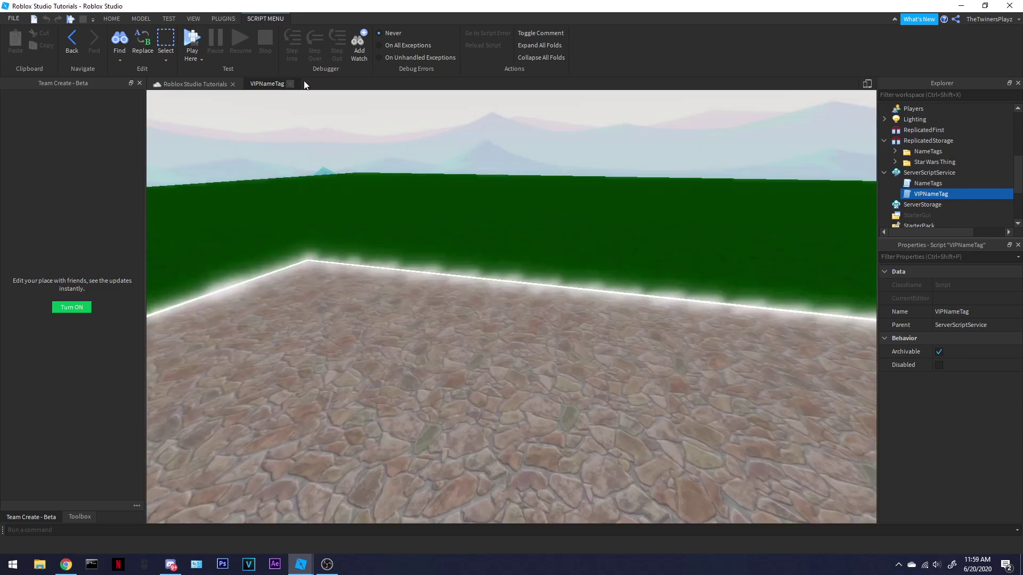
double_click(928, 183)
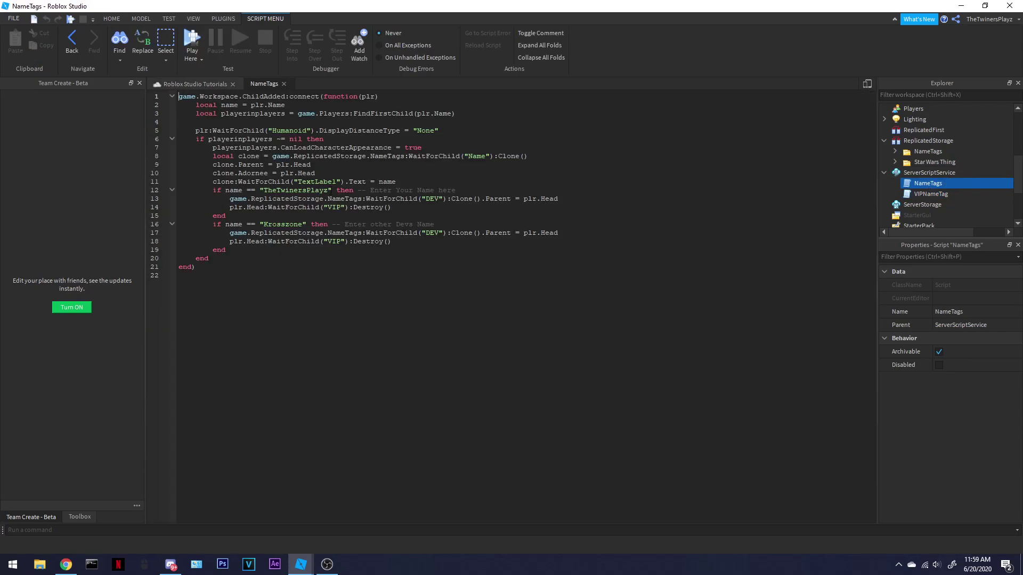
Step: Select the Krosszone developer block on lines 16–19 of NameTags
double_click(295, 190)
click(303, 224)
drag(303, 224, 267, 224)
click(330, 182)
drag(393, 240, 236, 222)
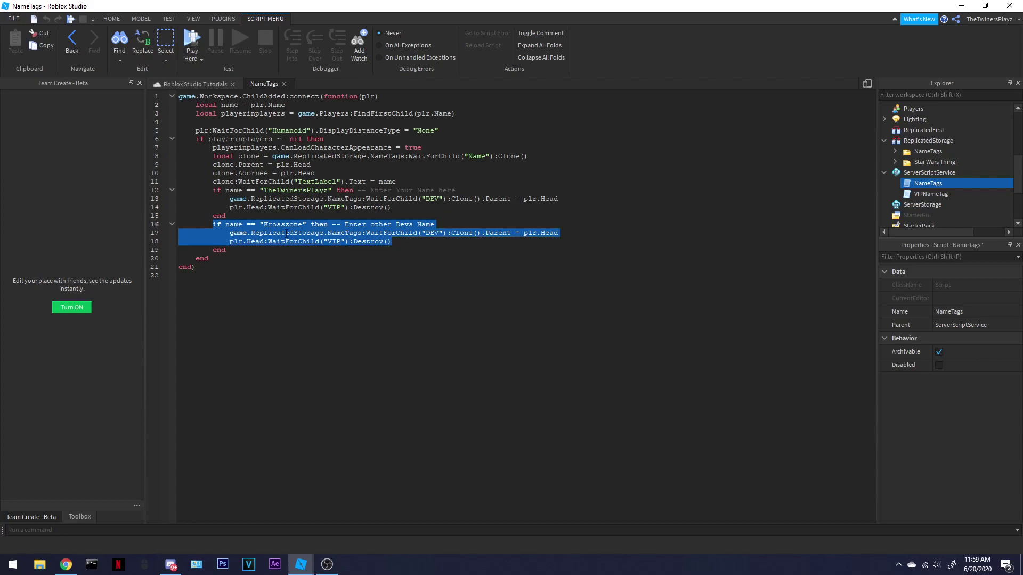
click(406, 248)
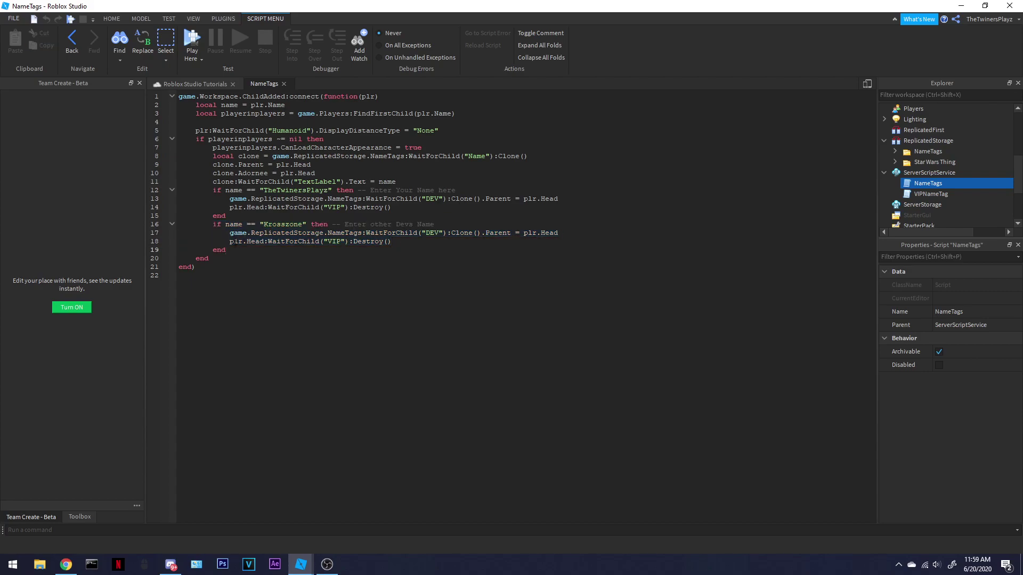
drag(227, 249, 213, 224)
key(ctrl+c)
Step: Paste a duplicate Krosszone block after it, undo the paste, and close NameTags
click(282, 252)
key(Return)
key(ctrl+v)
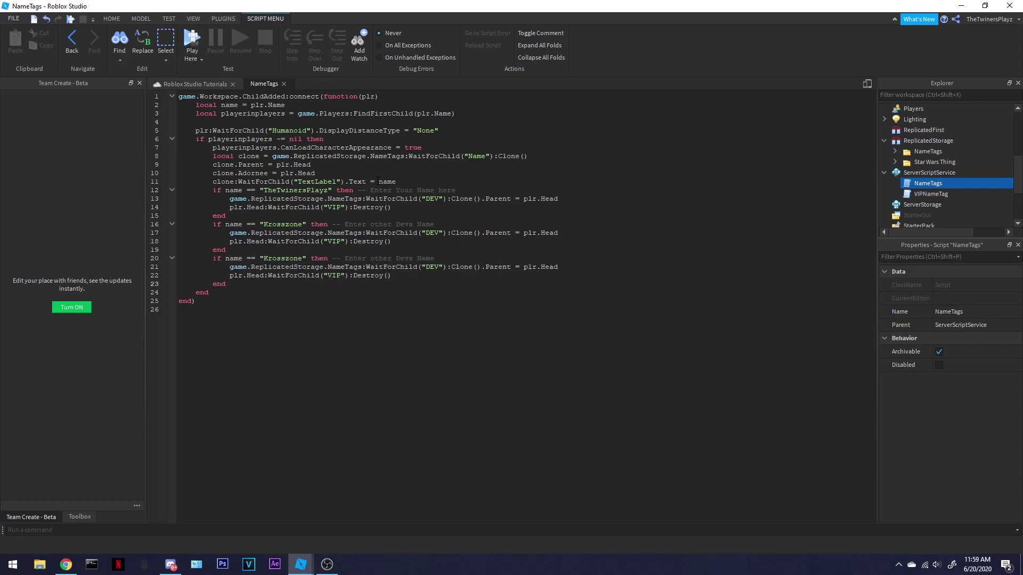
key(ctrl+z)
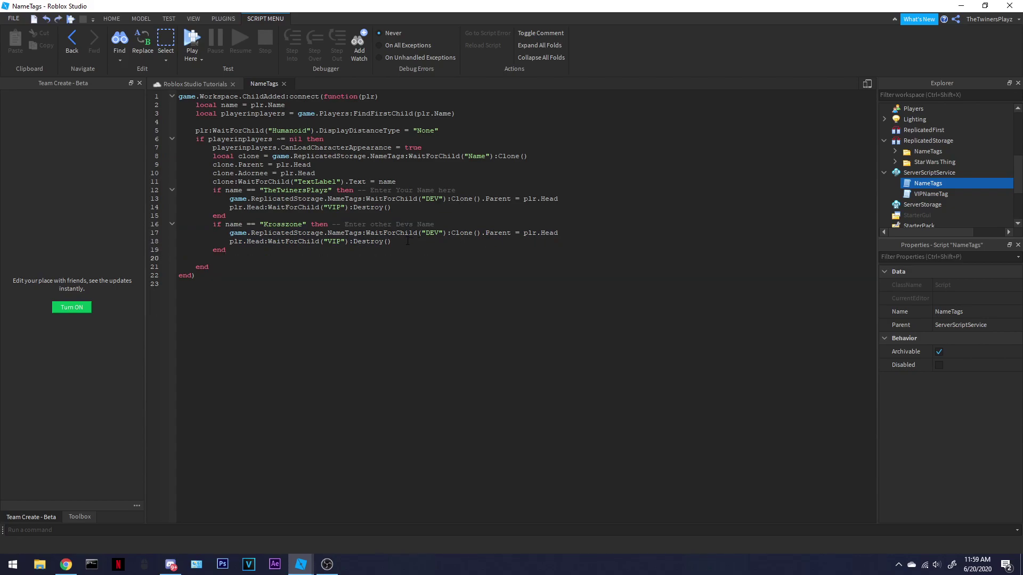
click(283, 83)
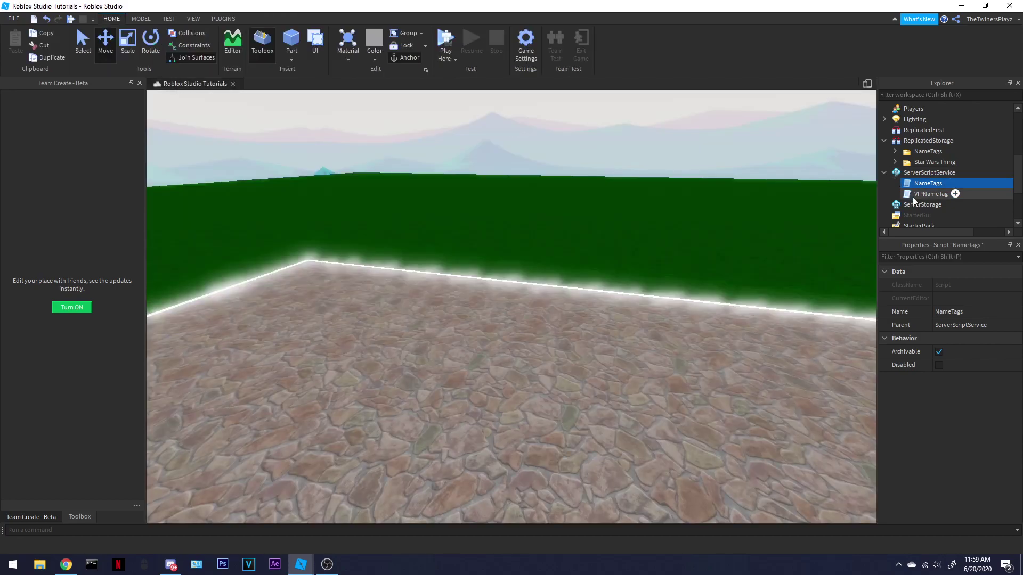
Step: Move NameTags and VIPNameTag into New(owner), then select the PlayerTags! model
click(931, 194)
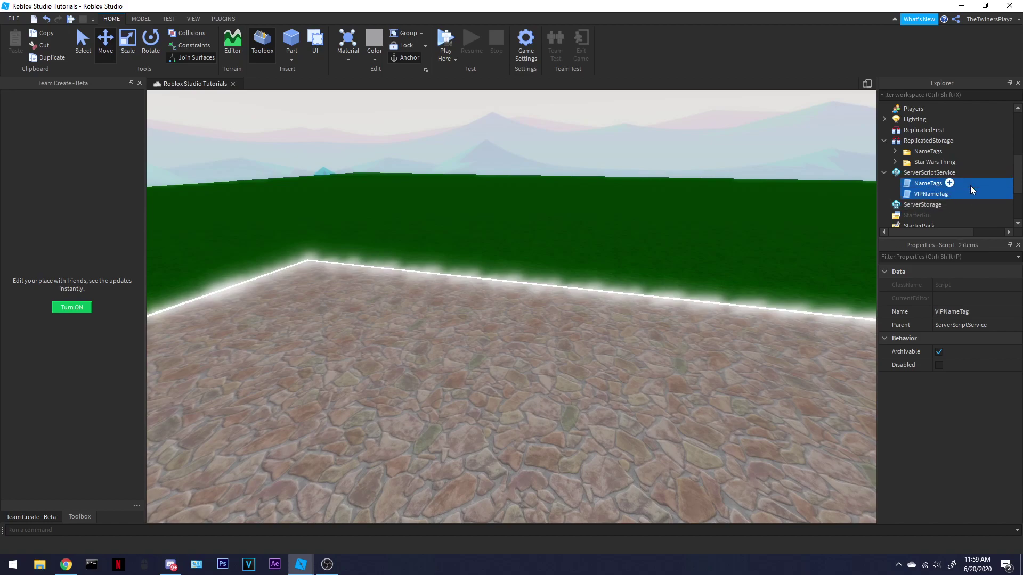
mouse_move(912, 187)
mouse_down()
mouse_move(930, 199)
mouse_move(917, 210)
mouse_move(935, 128)
mouse_up()
scroll(930, 194, down, 3)
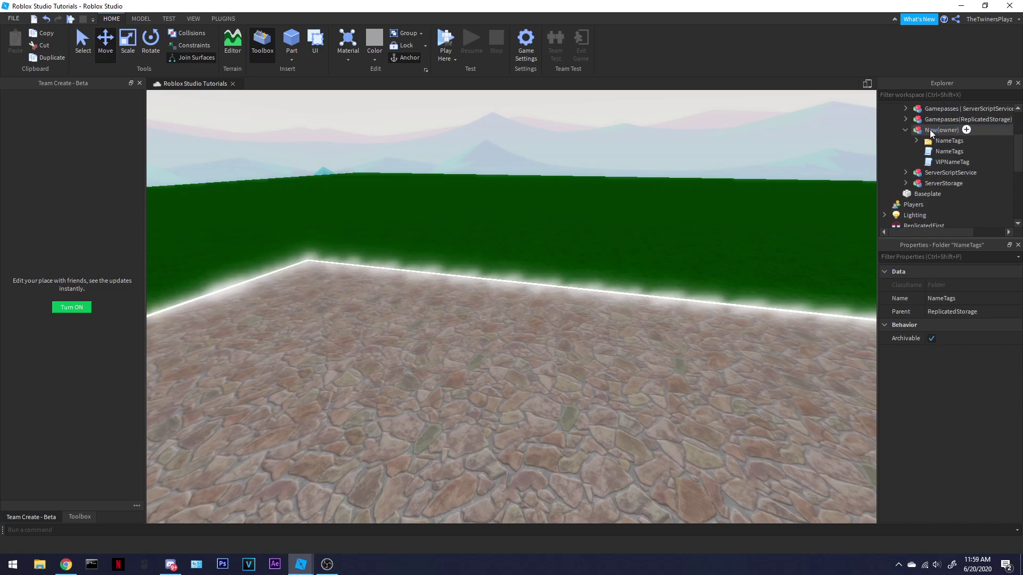
scroll(901, 164, down, 3)
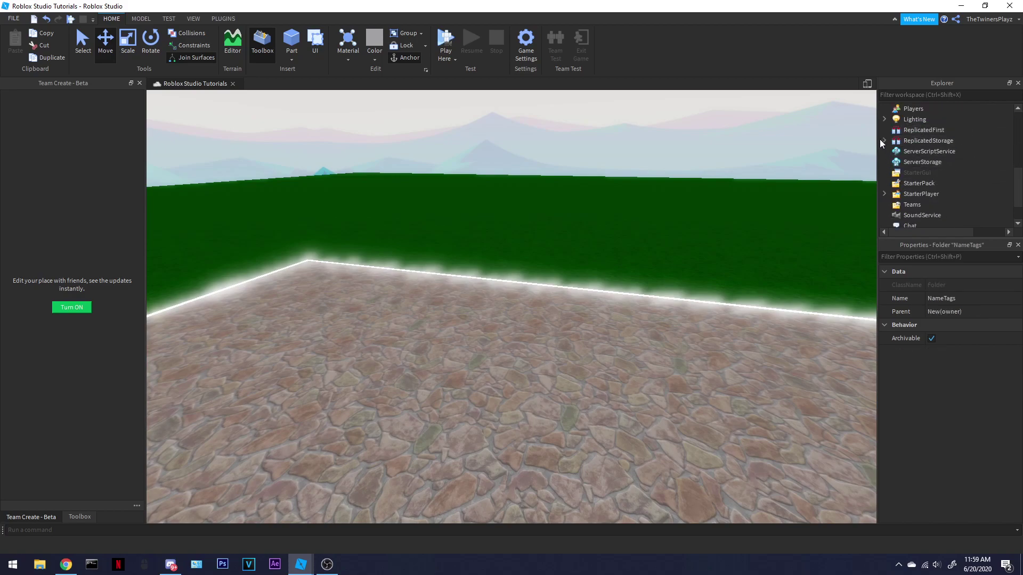
scroll(903, 160, up, 3)
click(909, 129)
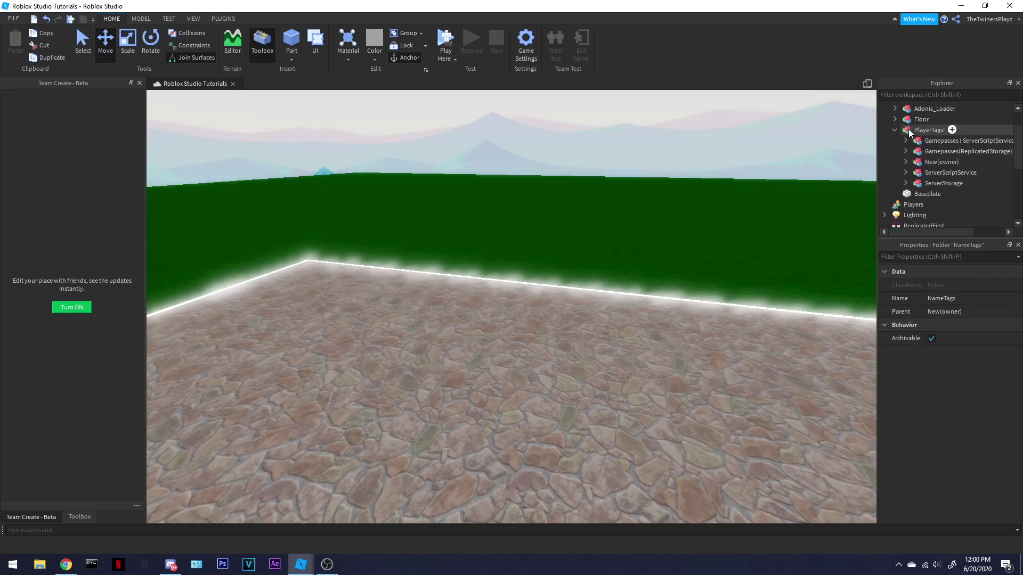
Step: Save PlayerTags! to Roblox, overwriting the first existing model asset
right_click(912, 130)
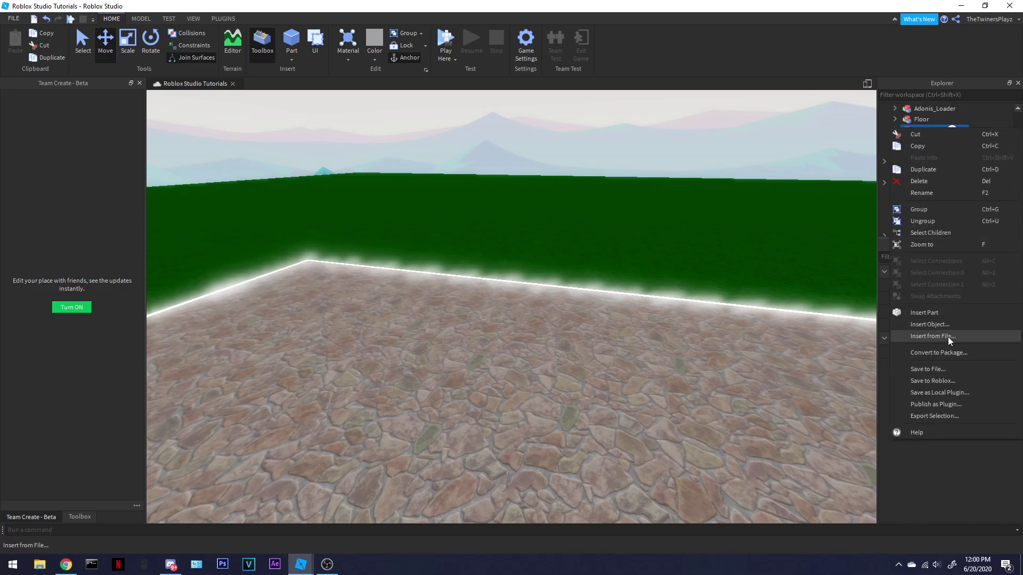
click(936, 383)
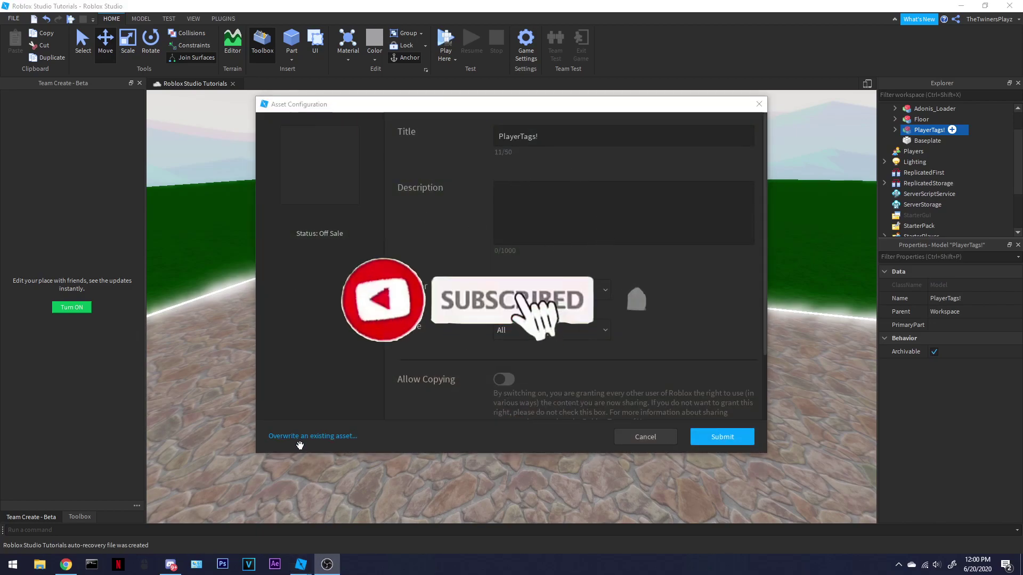
click(311, 437)
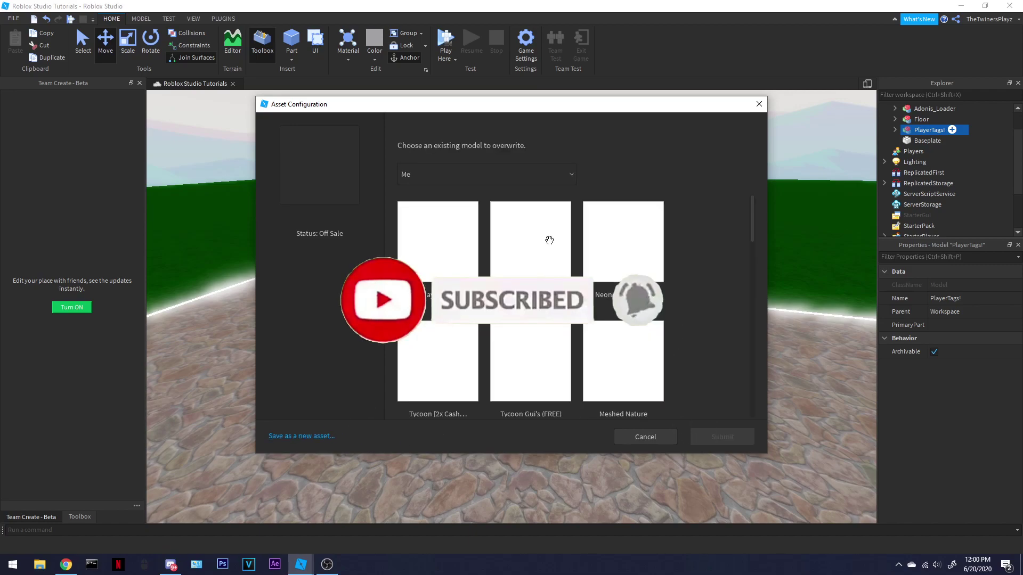
click(438, 239)
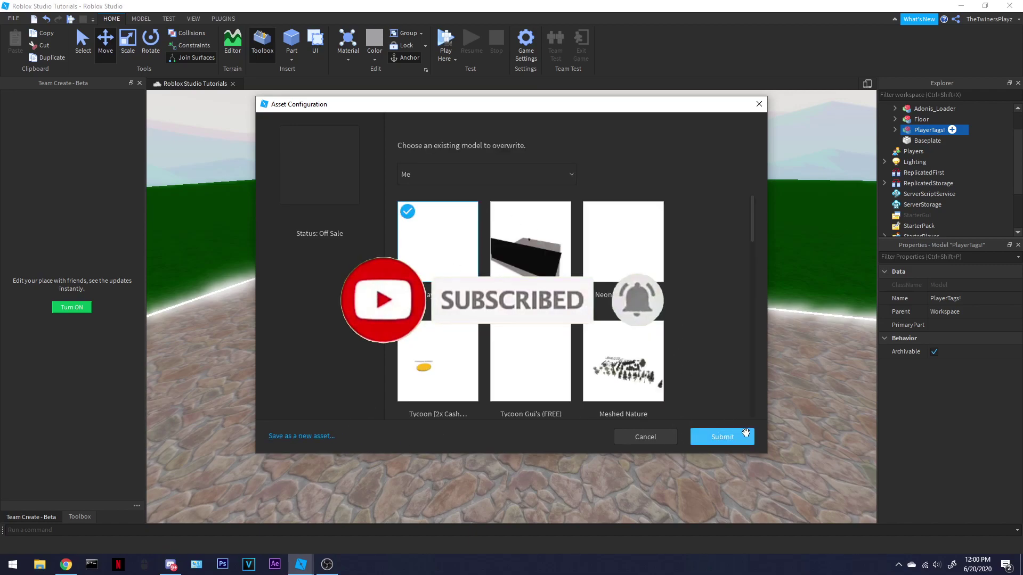
click(722, 437)
click(512, 432)
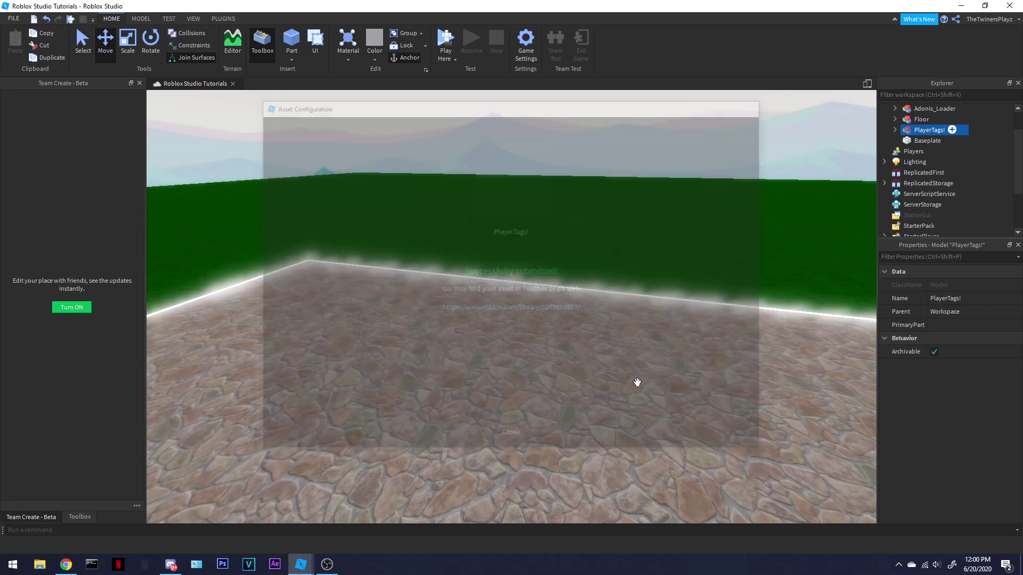
Step: Deselect the model, move the camera around the baseplate, and leave Studio
click(512, 320)
right_drag(295, 289, 358, 278)
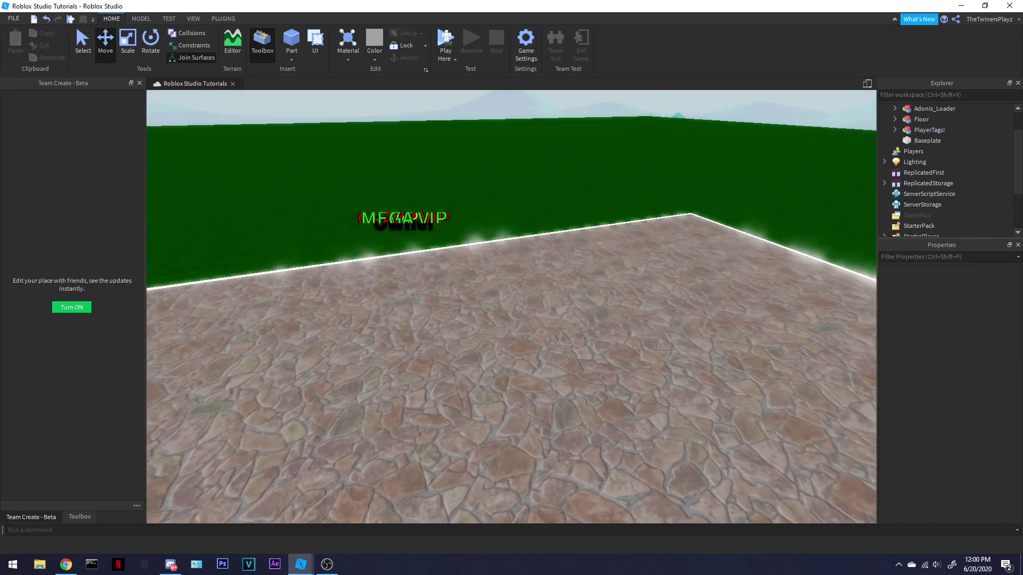
key(alt+Tab)
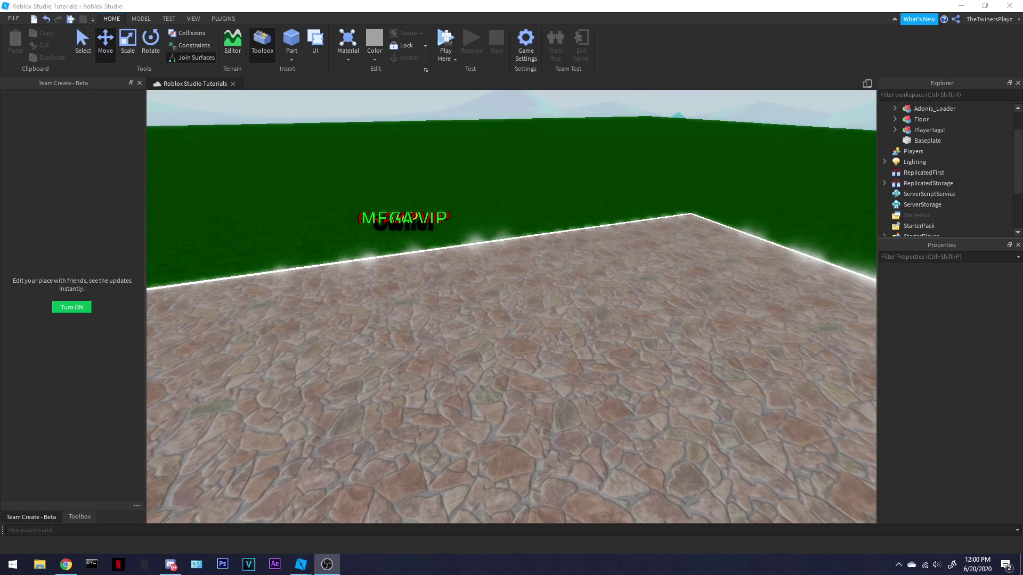